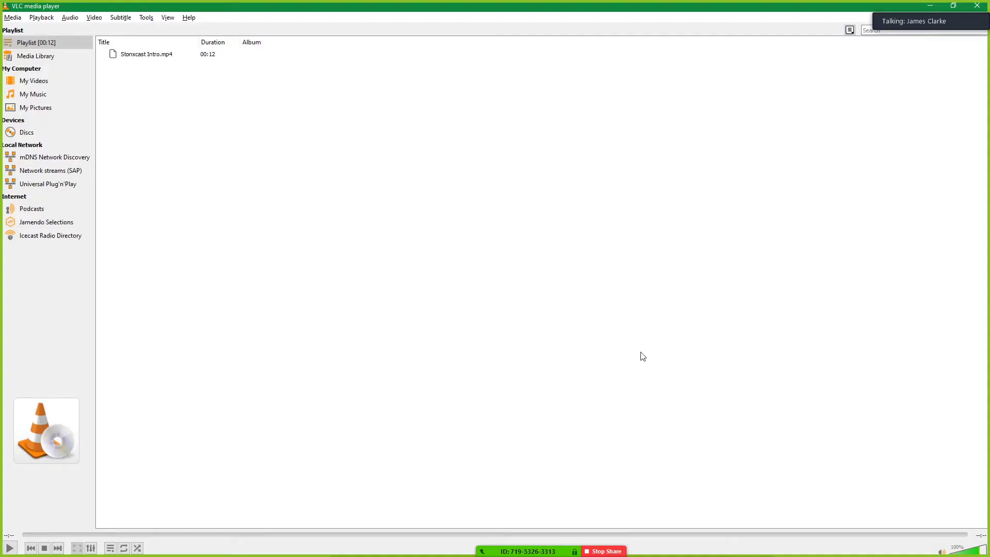
Step: Move the VLC media player window off full screen and close it
click(900, 8)
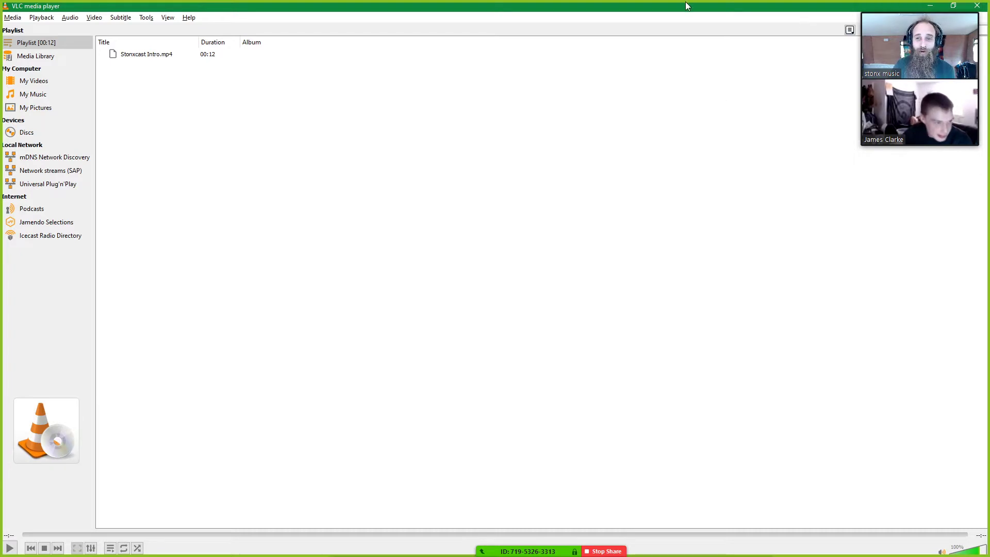
drag(681, 12, 557, 111)
drag(666, 116, 540, 107)
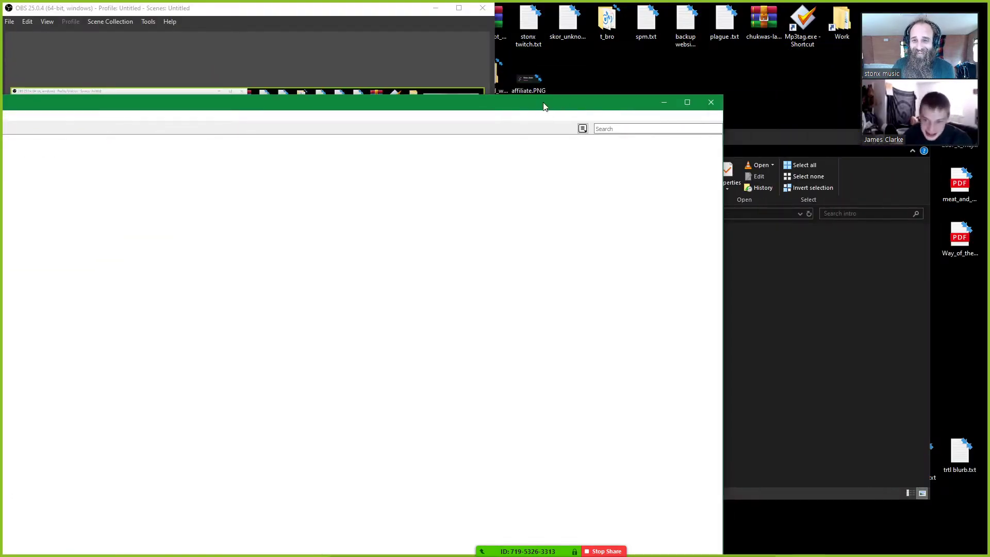
click(710, 103)
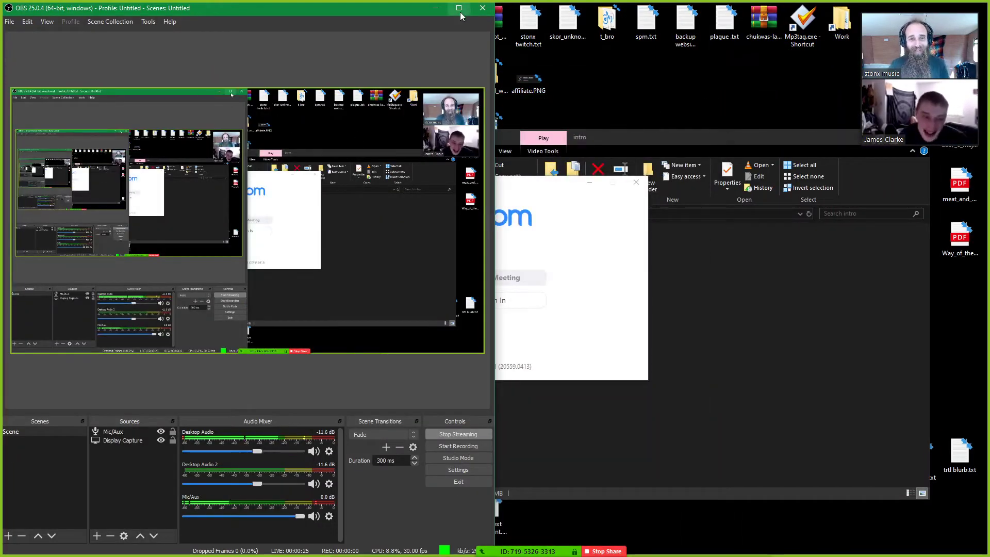
Step: Minimise the OBS and Zoom windows and move the intro folder window to a higher spot on the desktop
click(437, 8)
click(589, 183)
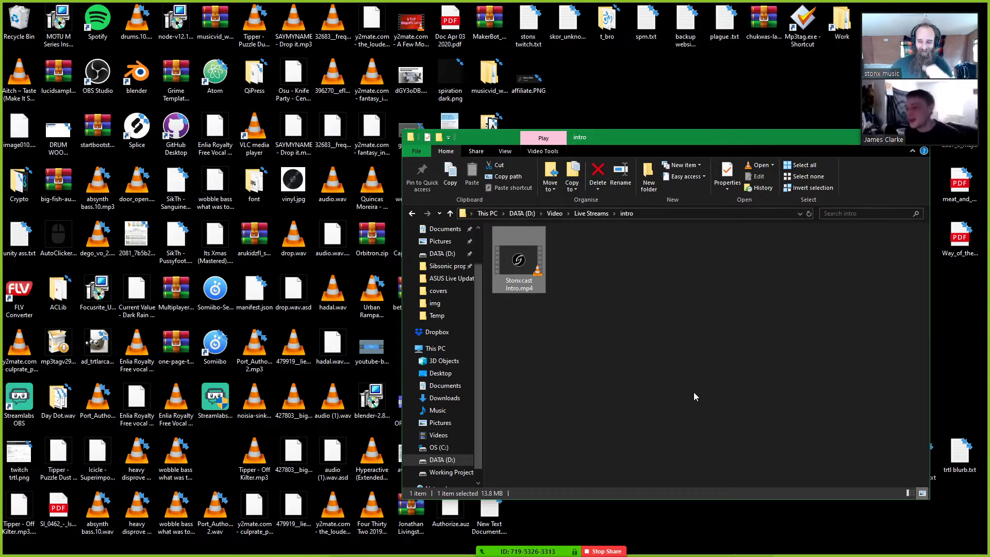
drag(666, 137, 591, 54)
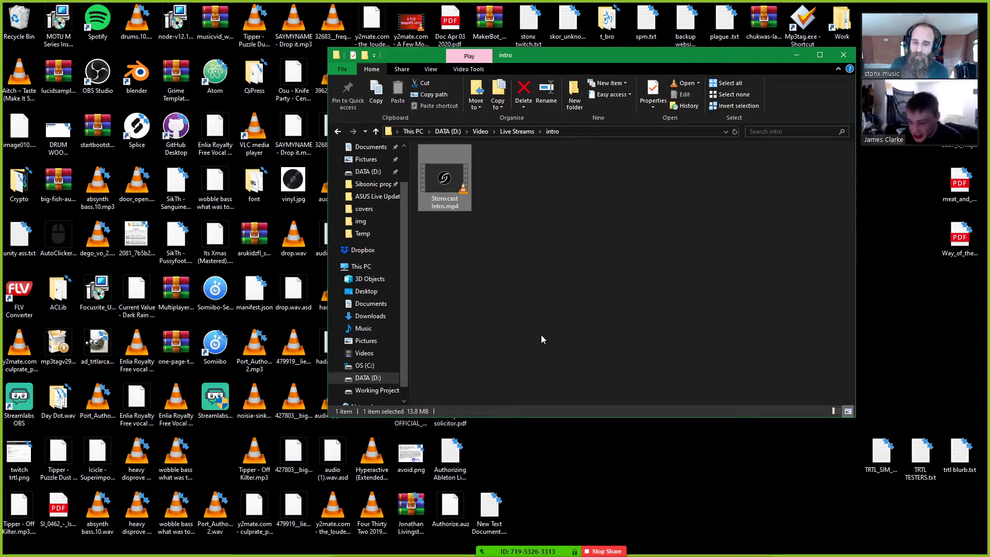
Step: Switch to the Brave browser with the Dropbox folder Dirge (Rough Ideas) 004
click(377, 541)
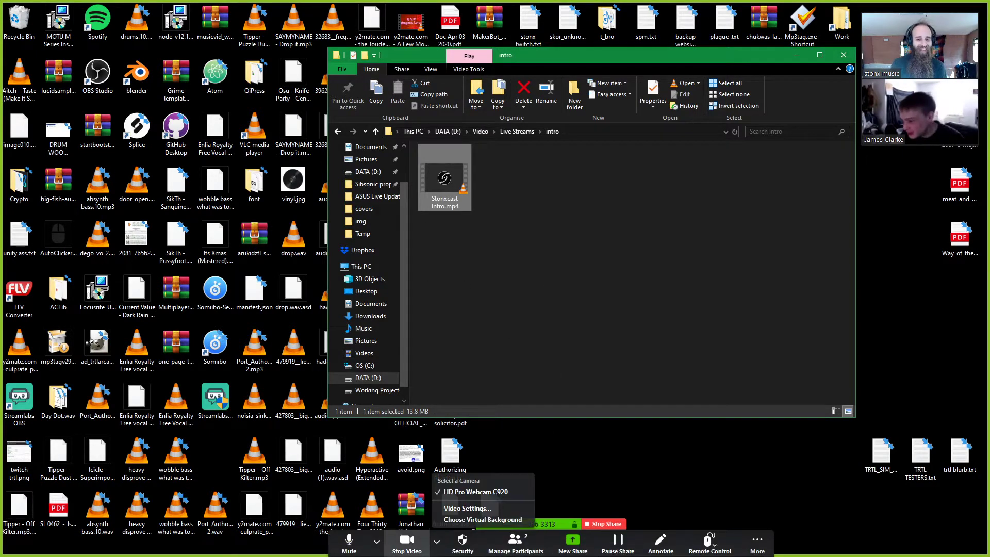
click(189, 546)
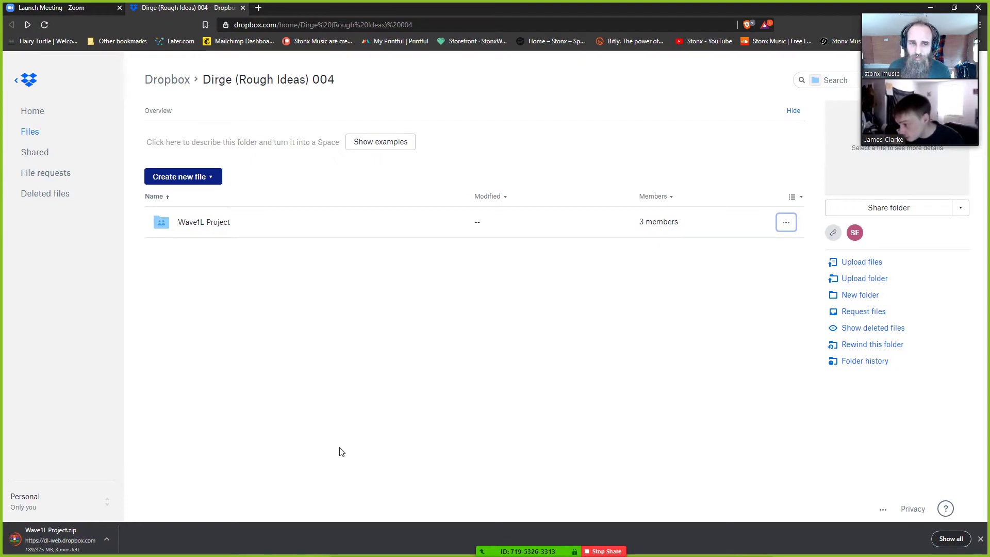
Step: Reposition the floating meeting video thumbnails over the browser, ending against the right edge of the screen
mouse_move(884, 15)
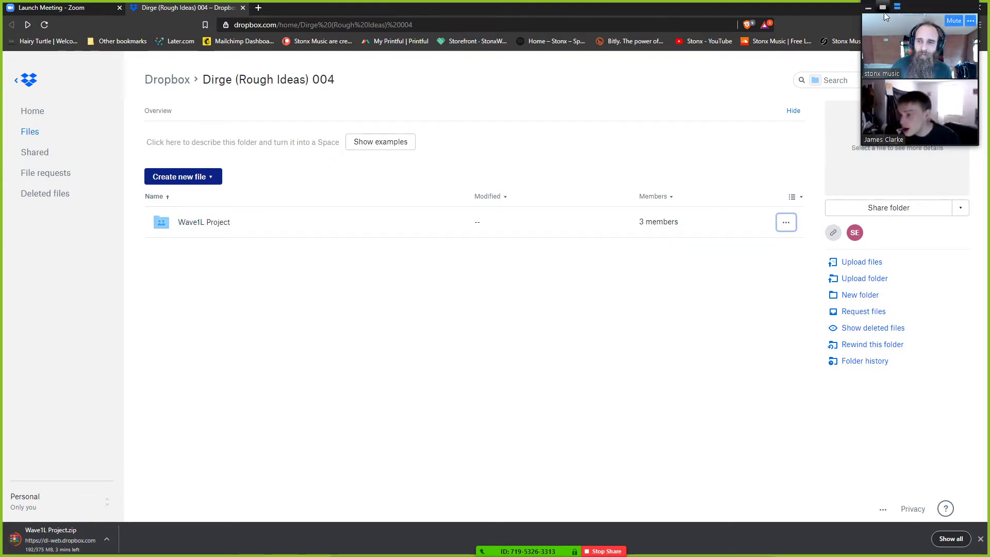
drag(929, 11, 867, 7)
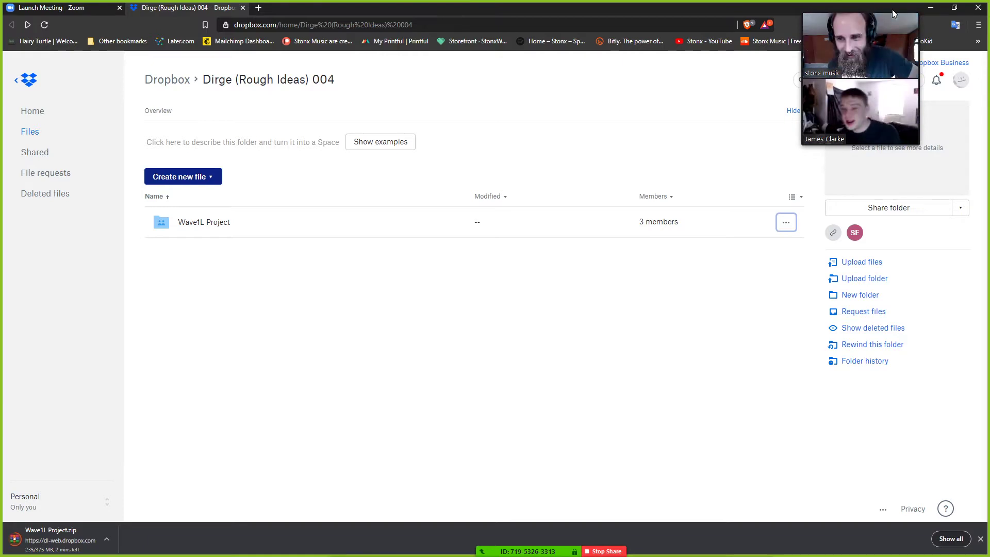
mouse_move(843, 135)
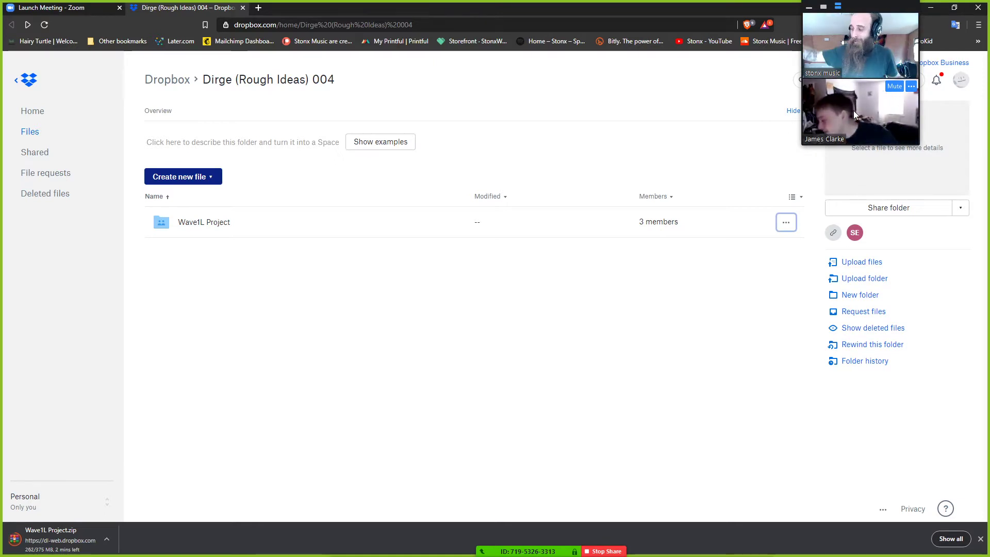
right_click(826, 115)
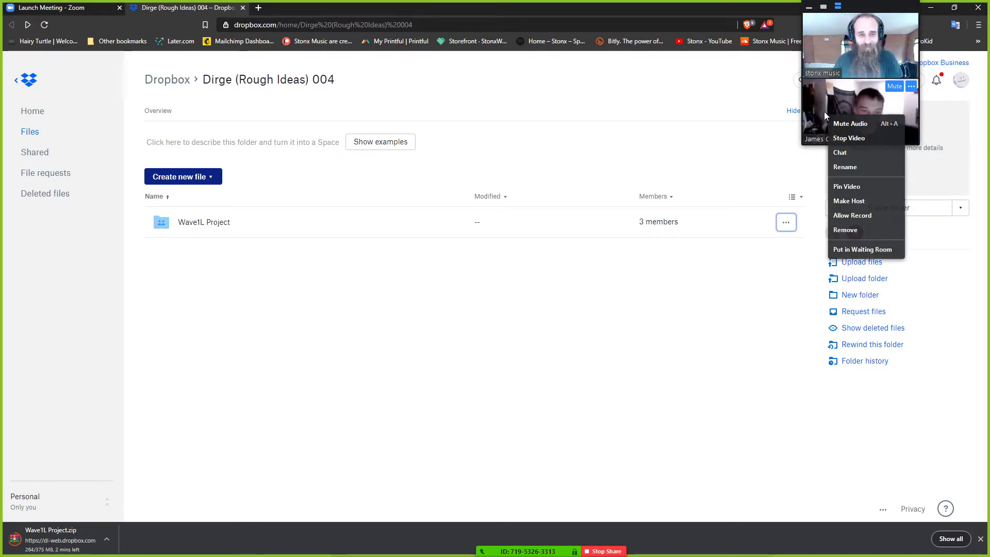
click(419, 325)
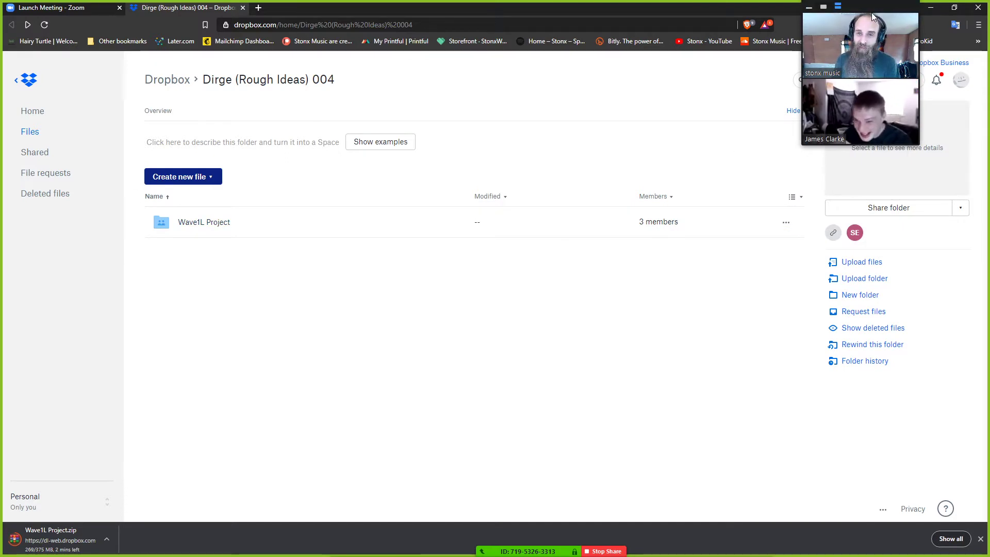
drag(873, 17, 848, 35)
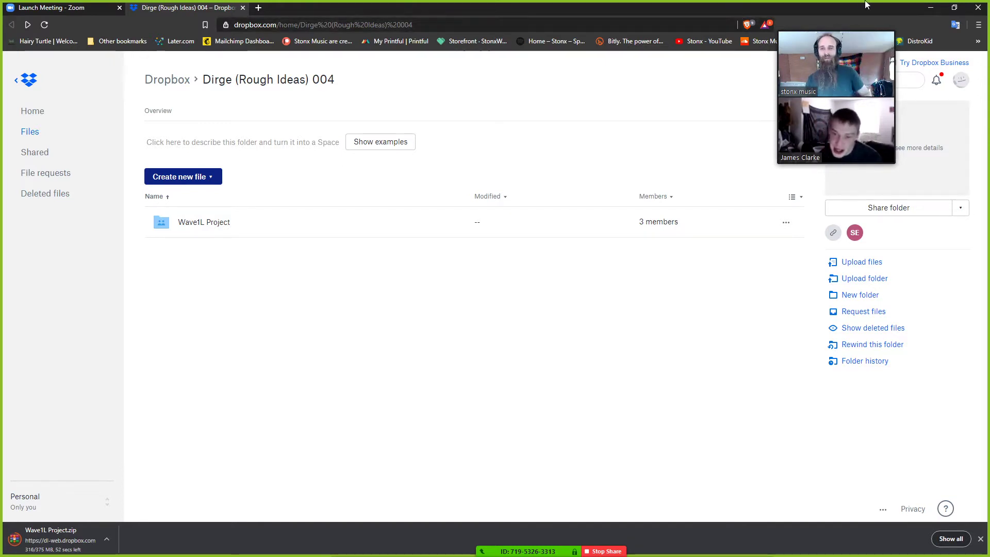
mouse_move(864, 35)
drag(863, 33, 958, 18)
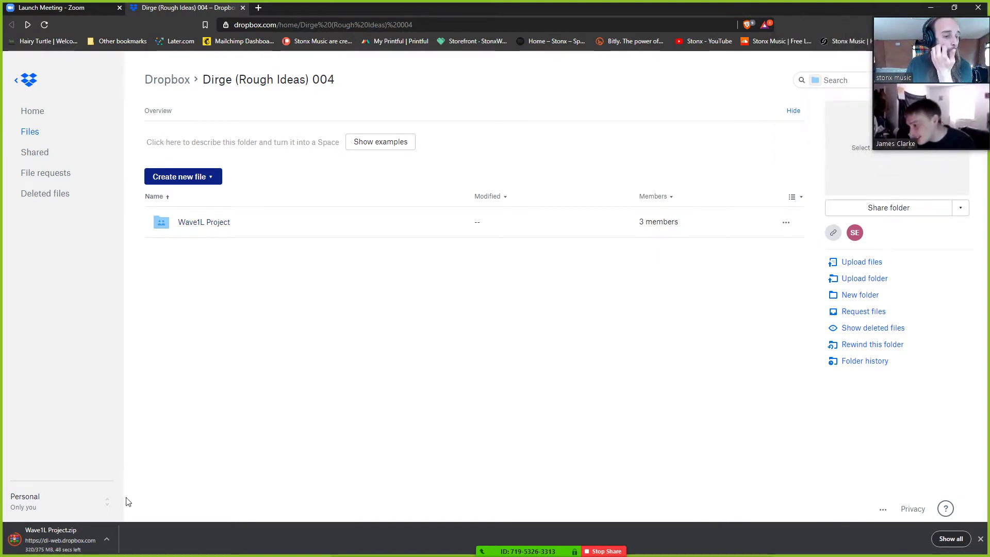
Step: Show the Wave1L Project.zip download in its folder
right_click(70, 530)
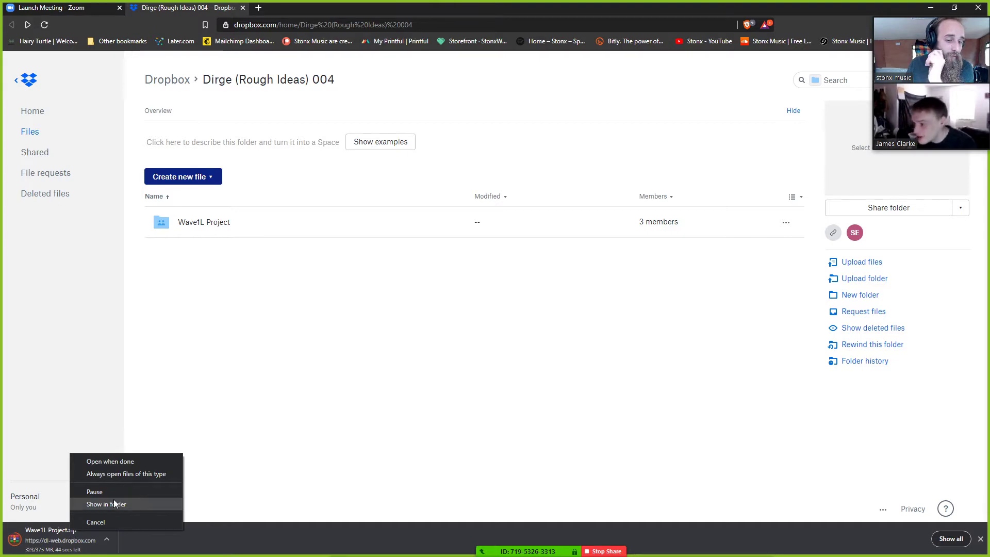
click(112, 503)
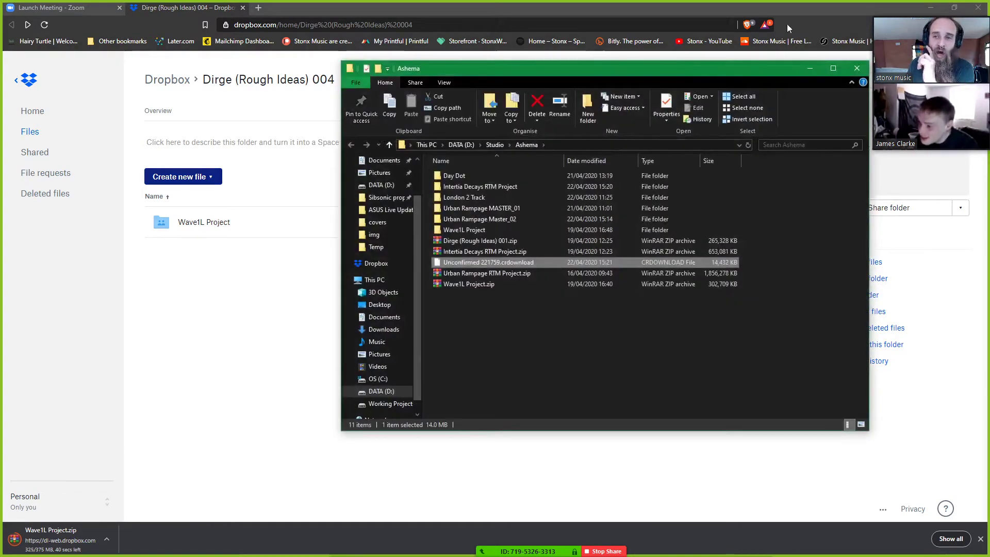
Step: Shrink the browser from full size, try to close it, and choose to continue the running download
click(954, 8)
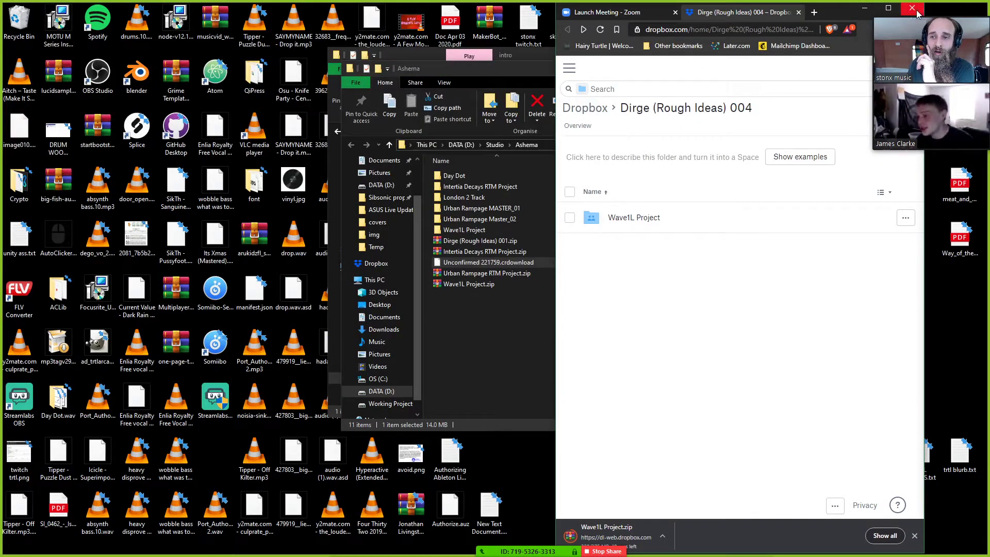
click(917, 11)
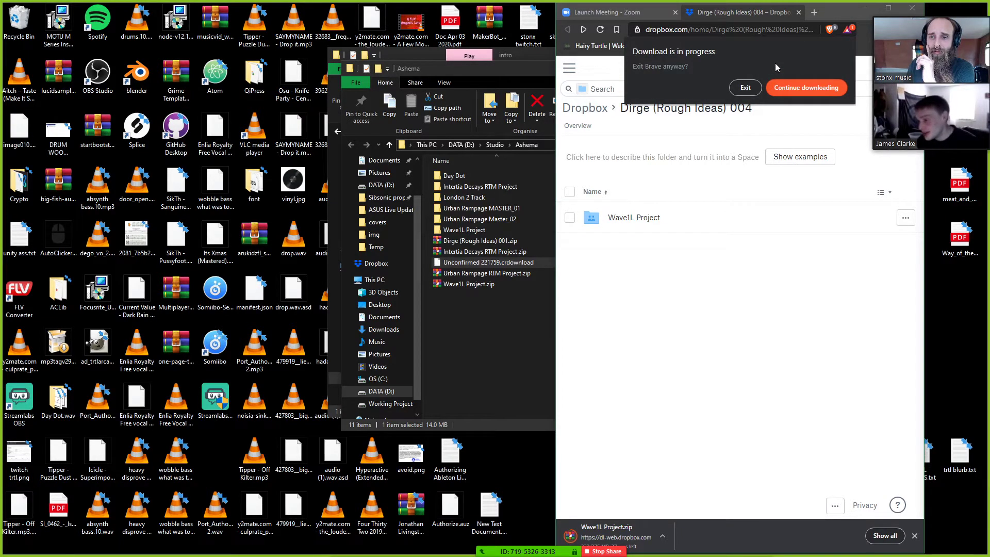
click(796, 91)
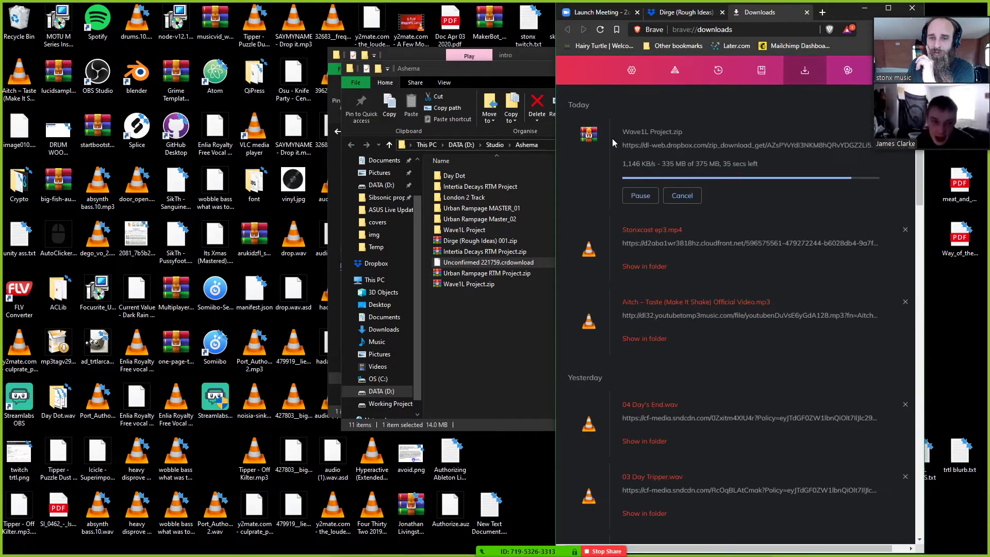
Step: Bring the Ashema folder window clear of the browser and close the intro folder window
drag(481, 78, 433, 67)
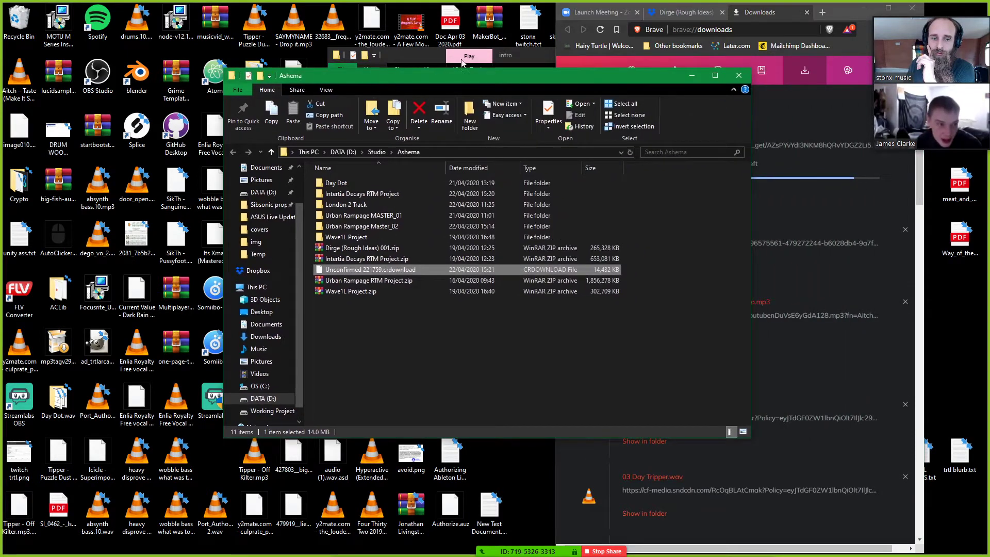
click(535, 58)
click(759, 55)
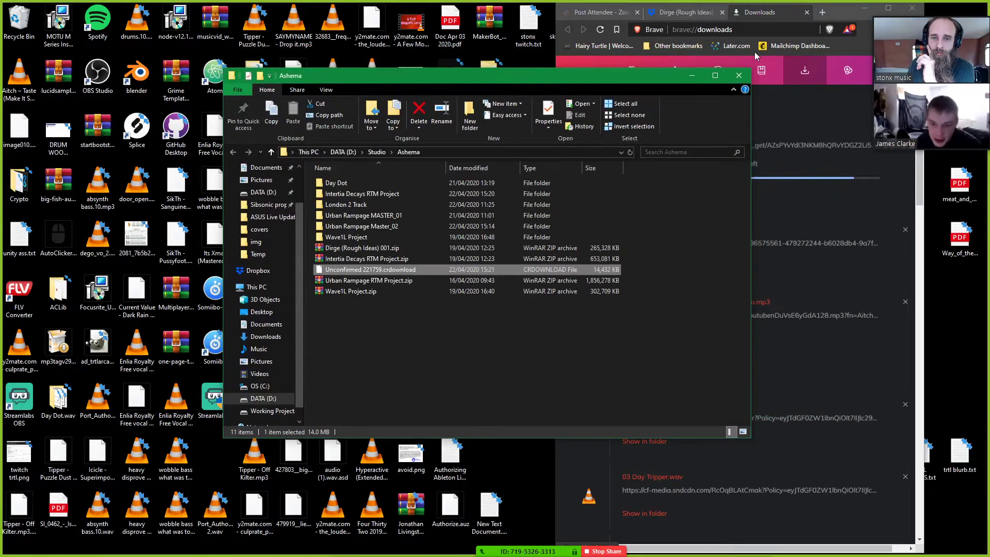
Step: Stop sharing the screen in the Zoom meeting
mouse_move(585, 525)
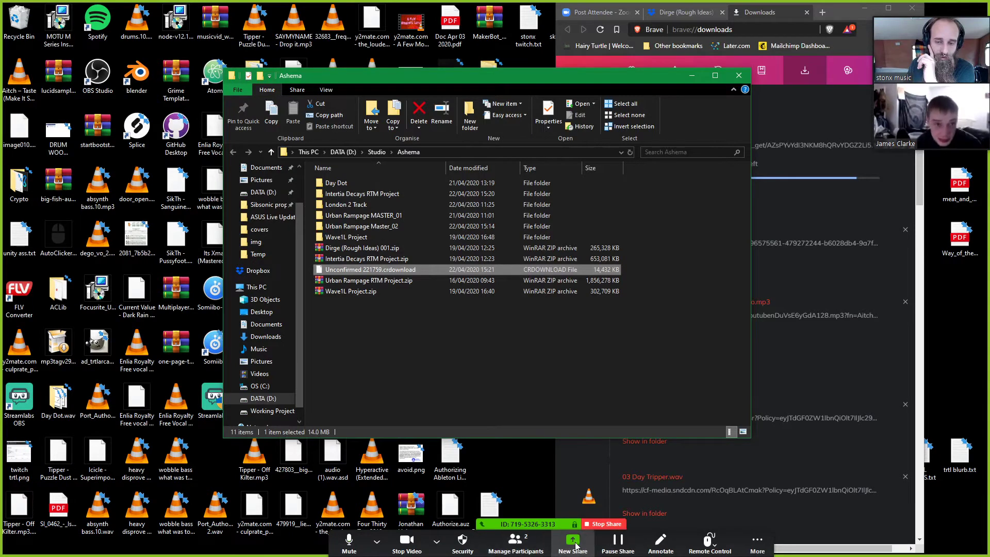
click(578, 543)
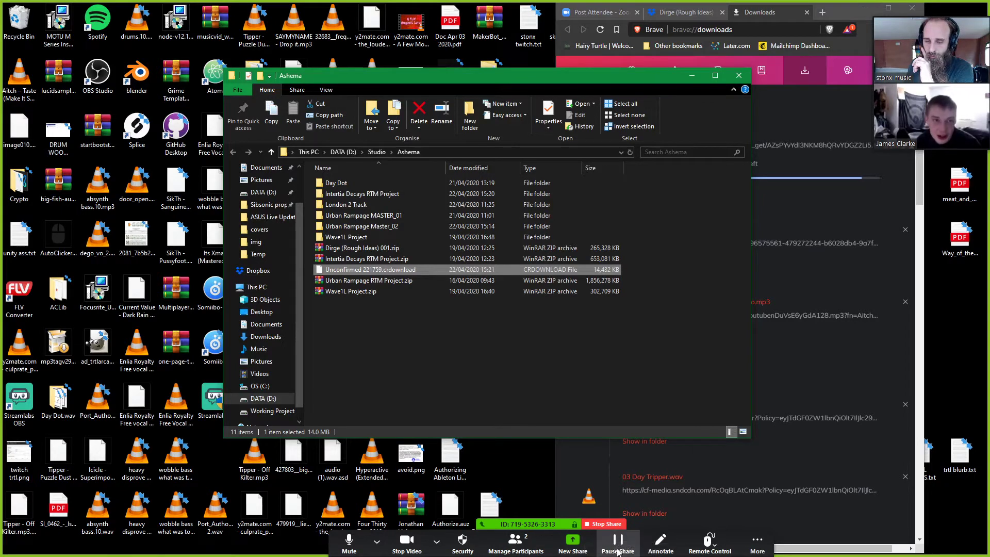
click(605, 524)
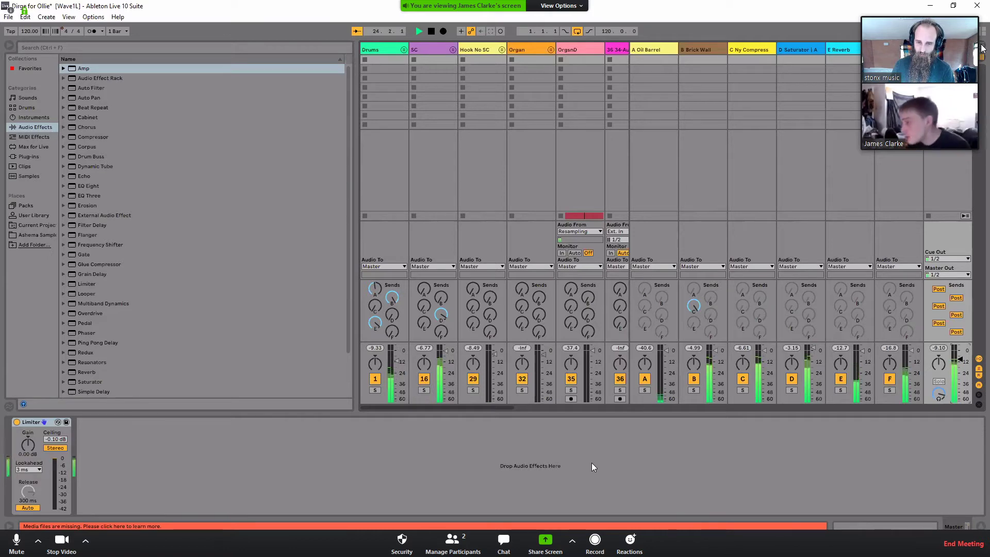
Step: Switch the shared Ableton set to Arrangement View, fit the song in the timeline and play from around bar 49
key(Tab)
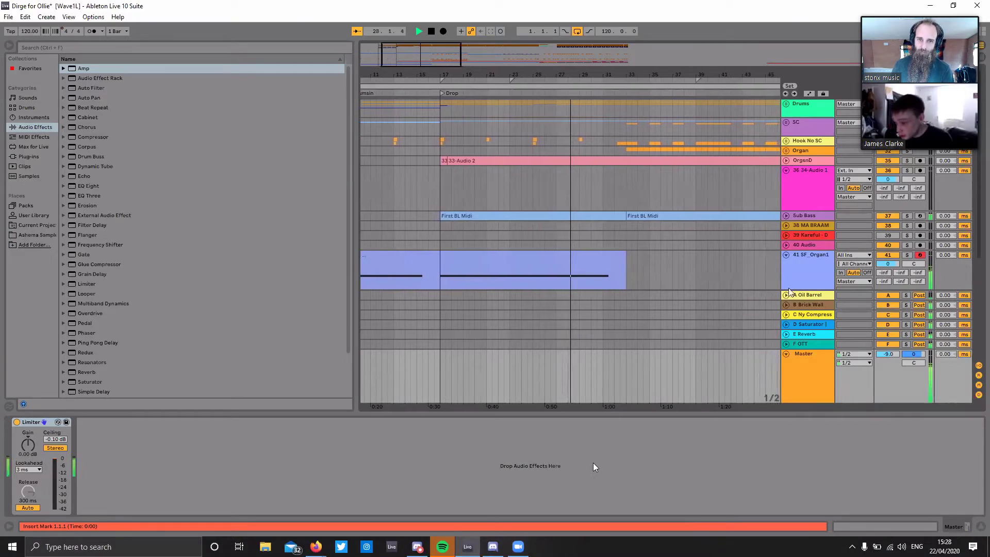
key(minus)
key(minus)
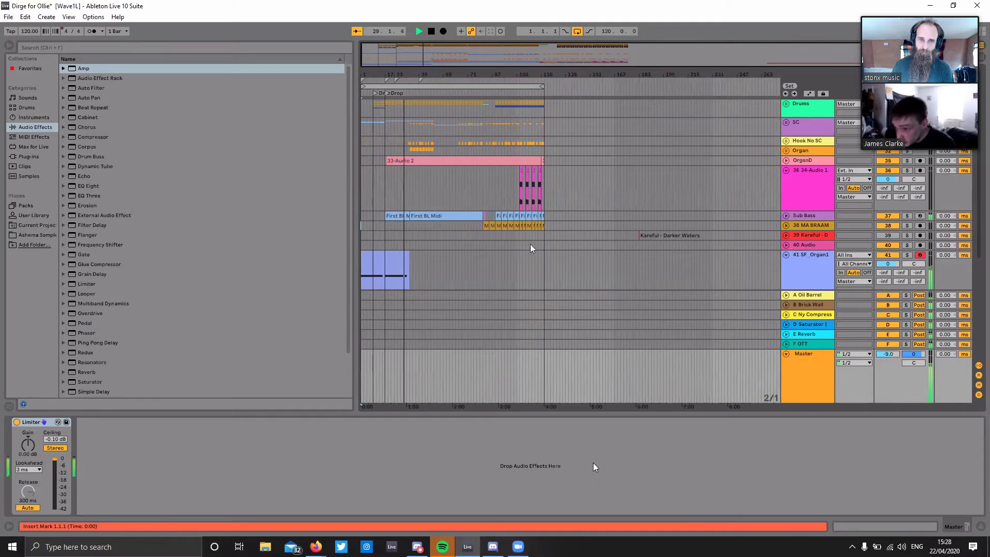
key(plus)
key(plus)
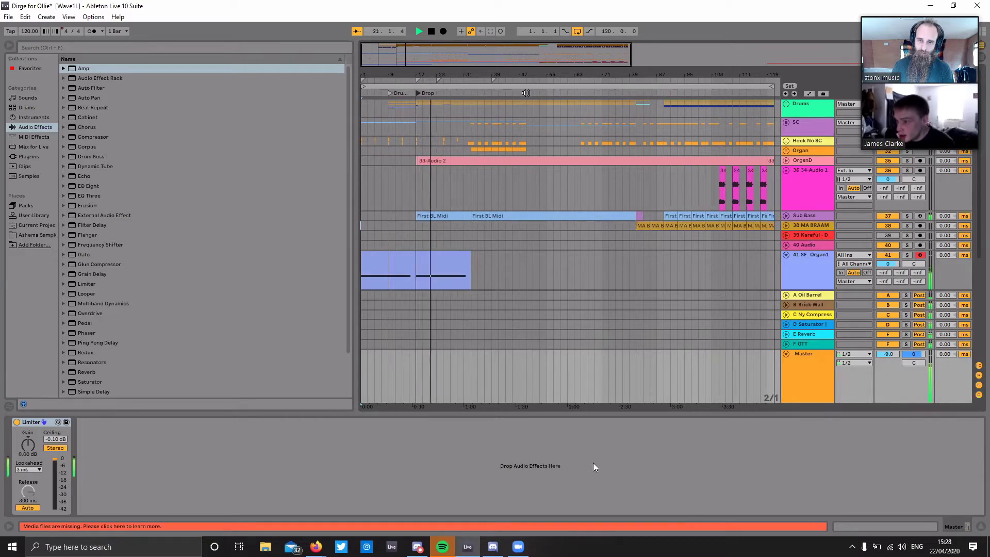
click(525, 93)
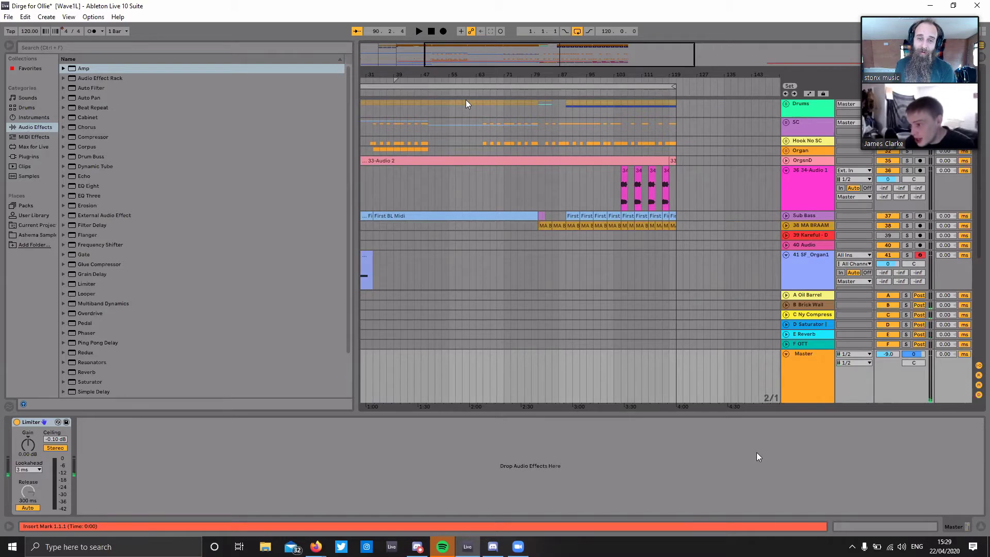
Step: Add a locator at bar 49 of the arrangement and open its name for editing
drag(442, 88, 581, 89)
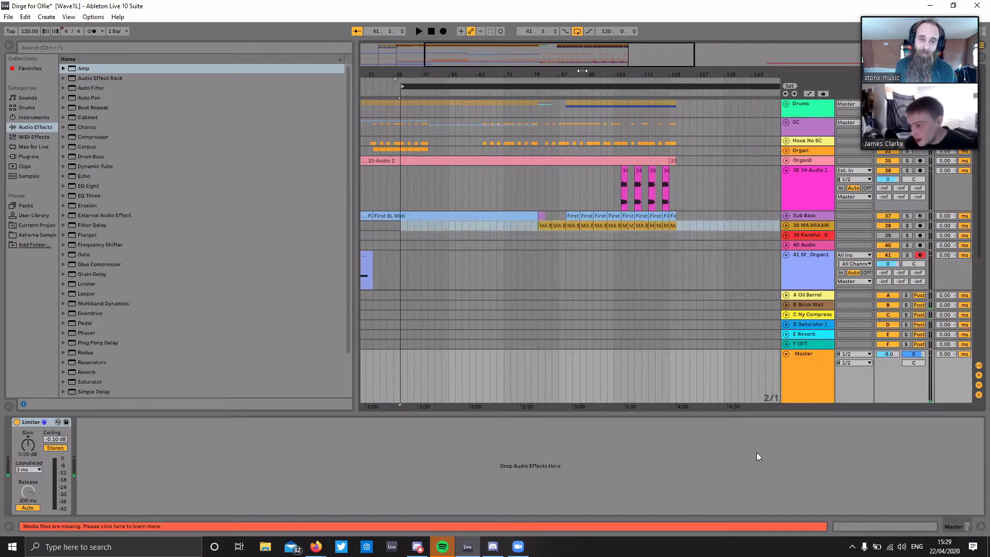
drag(484, 84, 316, 102)
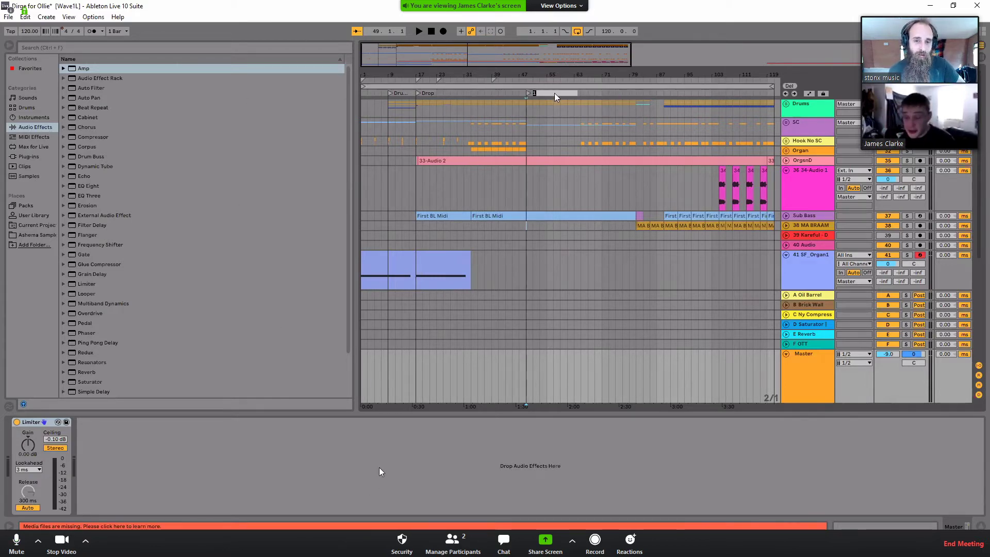
double_click(526, 404)
double_click(522, 382)
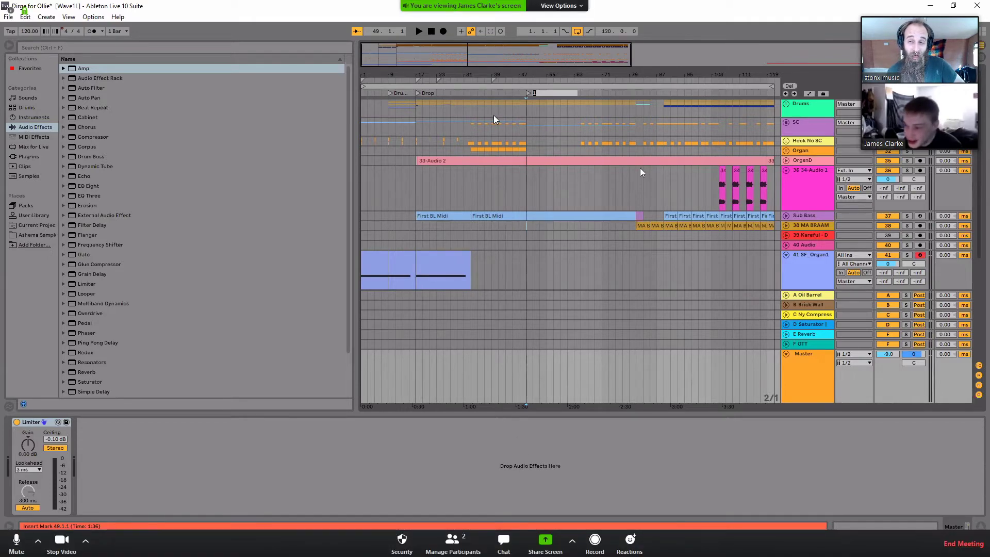
Step: Exit the meeting's full-screen view and minimise the Zoom window
double_click(681, 47)
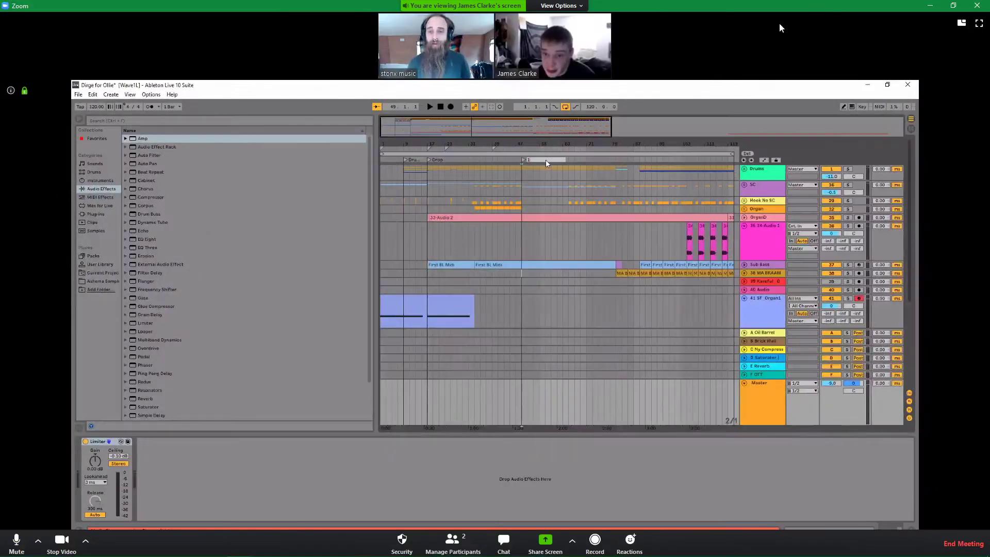
click(930, 6)
Step: Open the downloaded Wave1L Project.zip archive to view its contents, and close the archive window
double_click(352, 280)
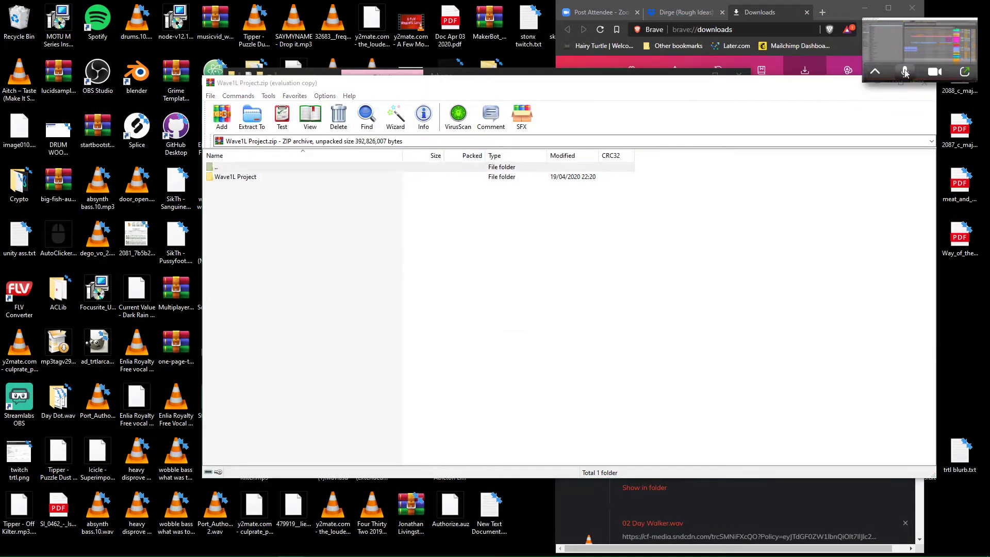
click(624, 284)
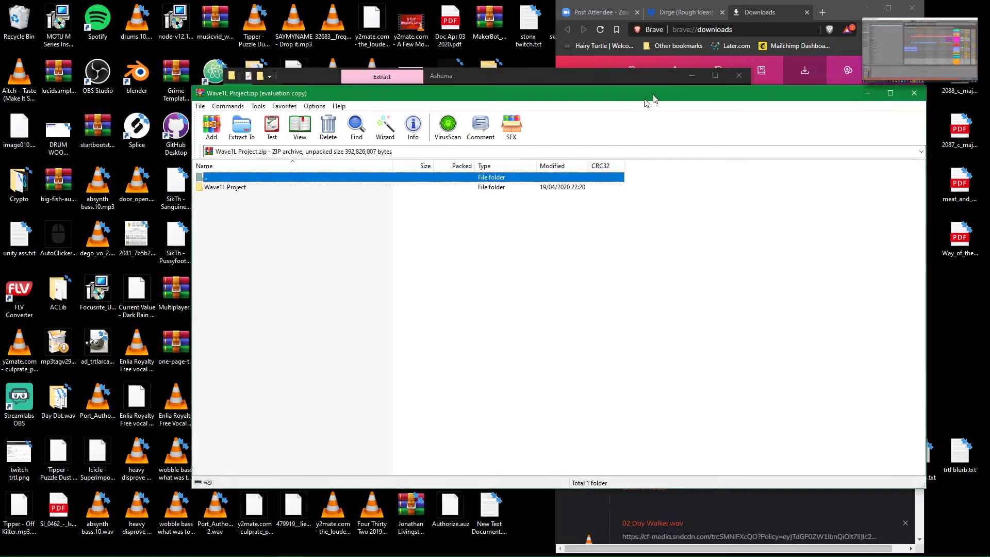
key(Escape)
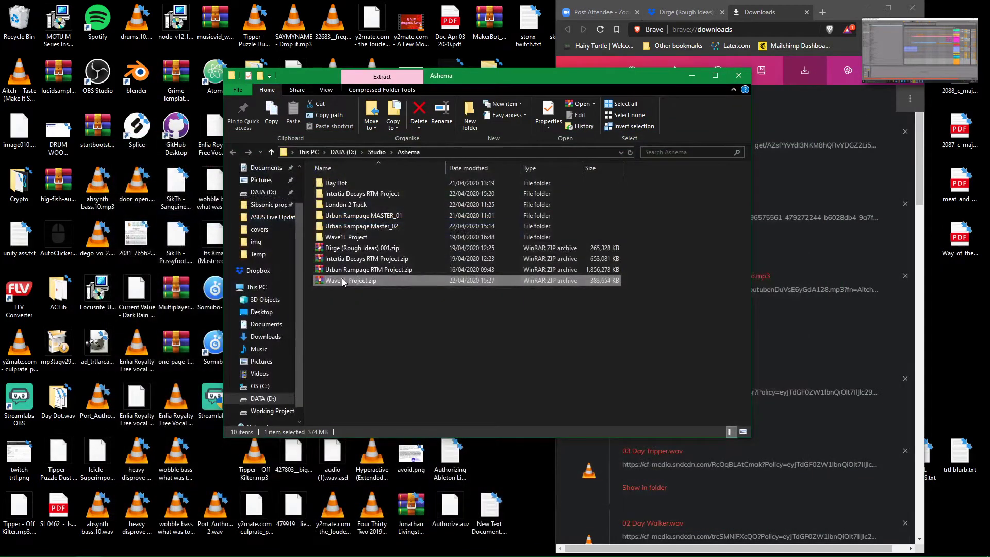
Step: Extract Wave1L Project.zip into the current Ashema folder and open the extracted Wave1L Project folder
right_click(343, 281)
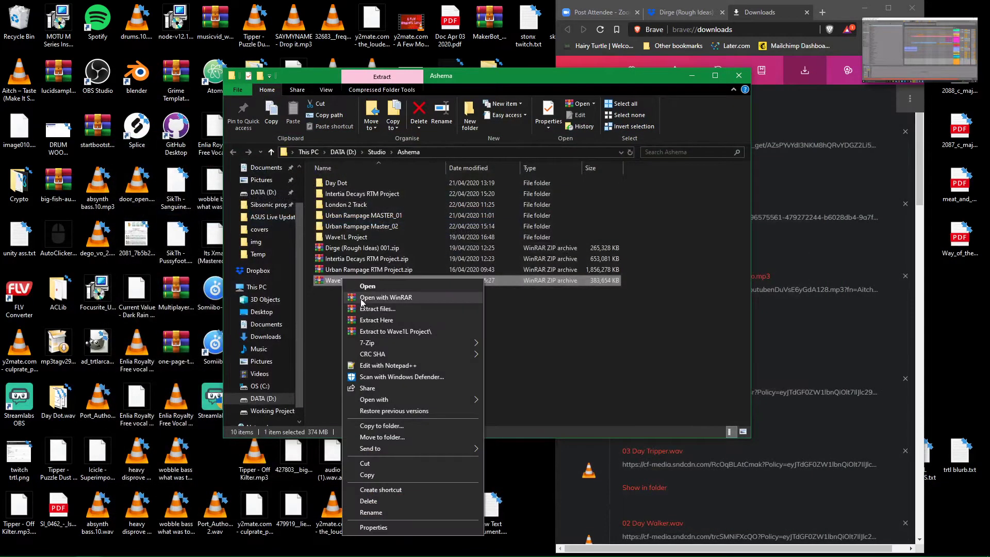
click(388, 321)
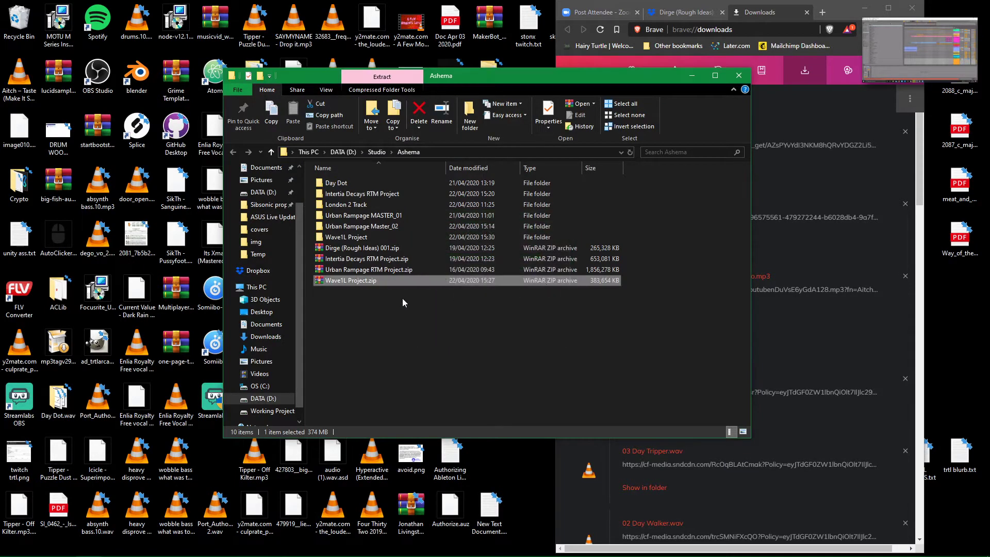
double_click(369, 236)
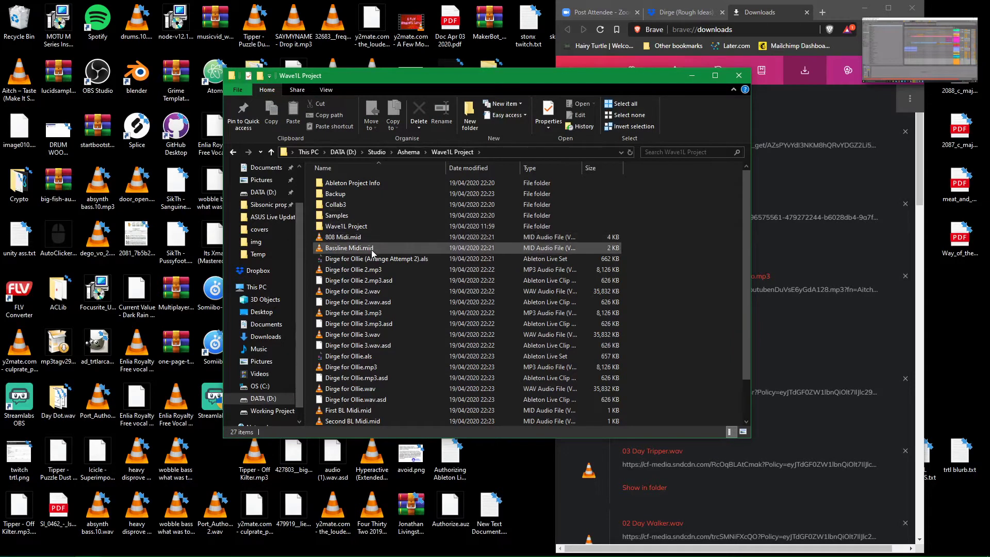
Step: Look through the project folder's files and open the Dirge for Ollie.als Live Set
scroll(358, 261, down, 2)
scroll(361, 299, up, 2)
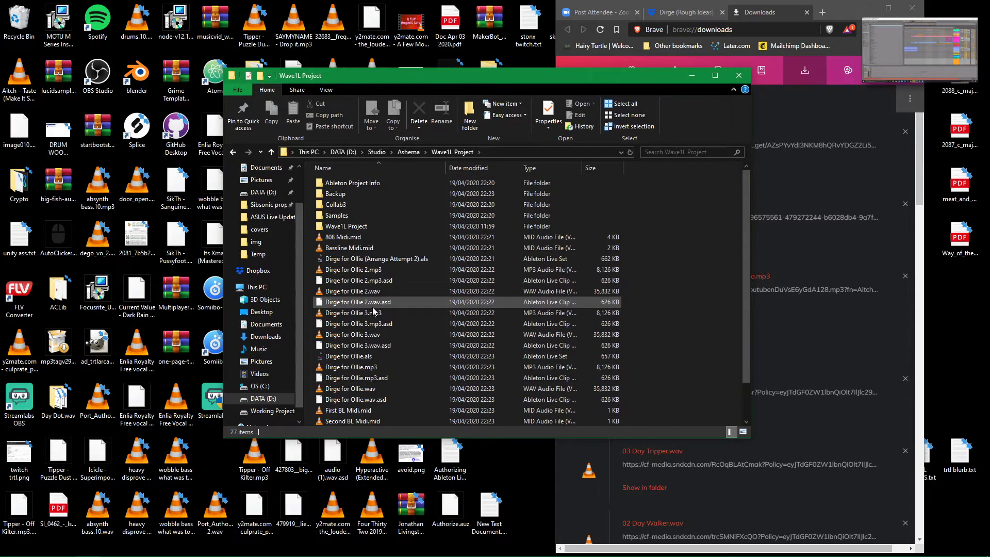
scroll(361, 260, down, 2)
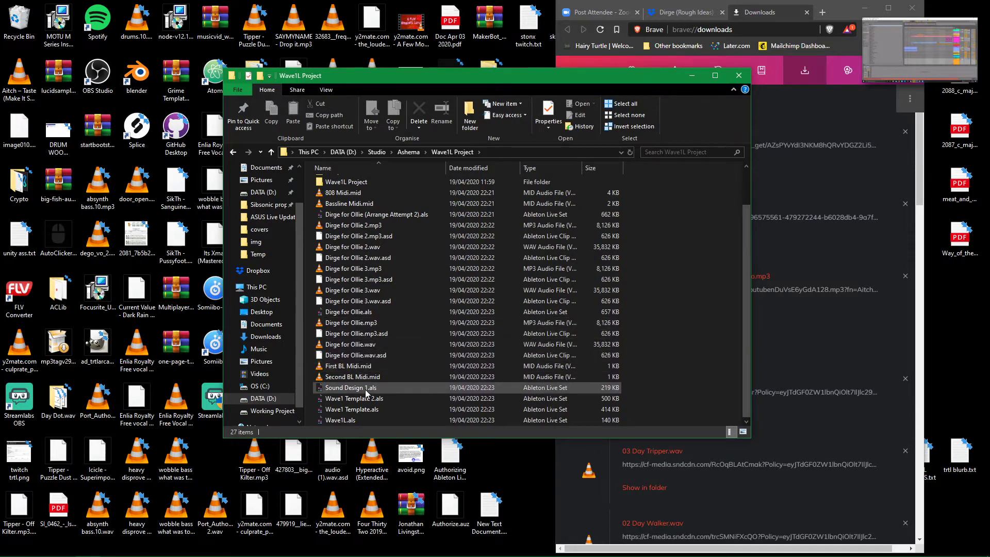
scroll(375, 308, up, 2)
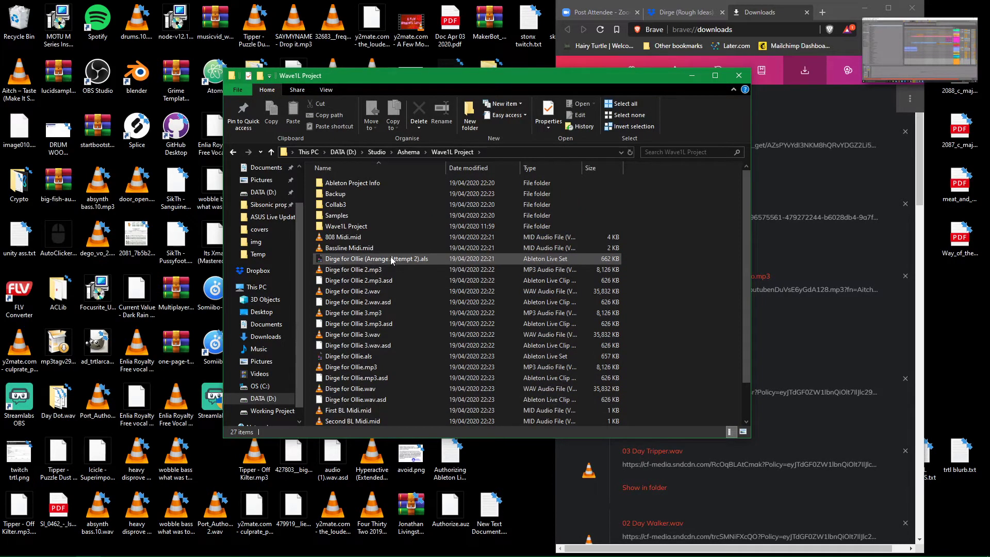
scroll(391, 259, down, 2)
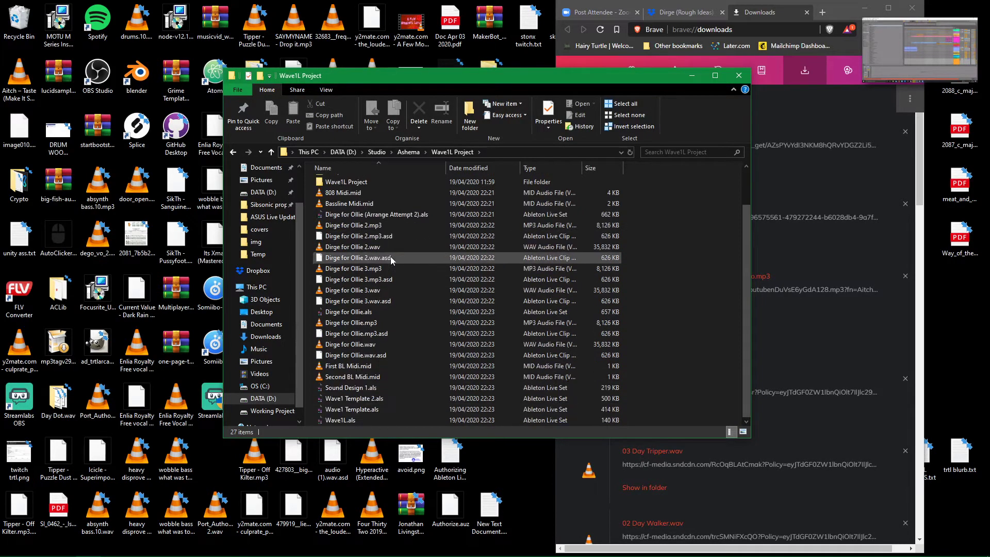
double_click(367, 315)
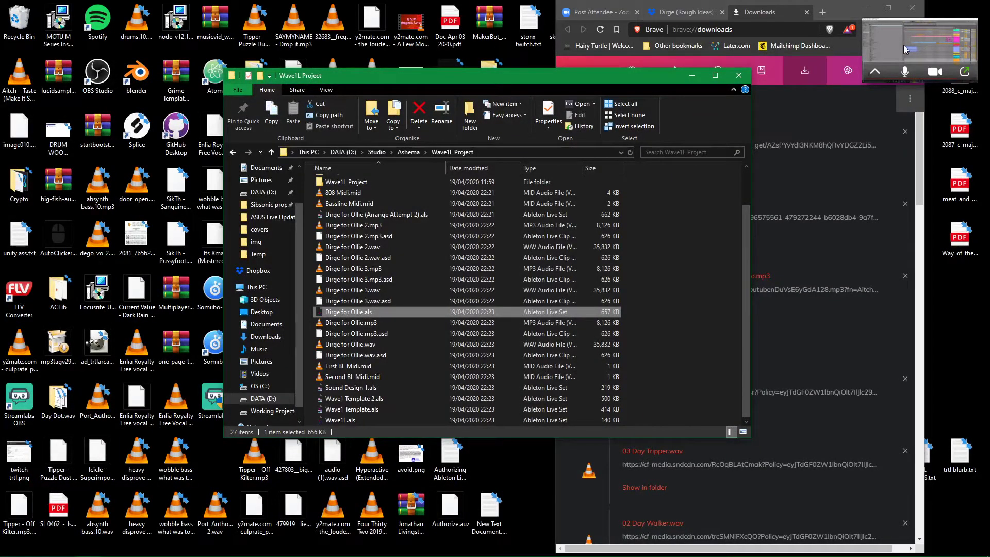
Step: Return to the Zoom meeting and try to share the Ableton Live window that is still loading
click(964, 57)
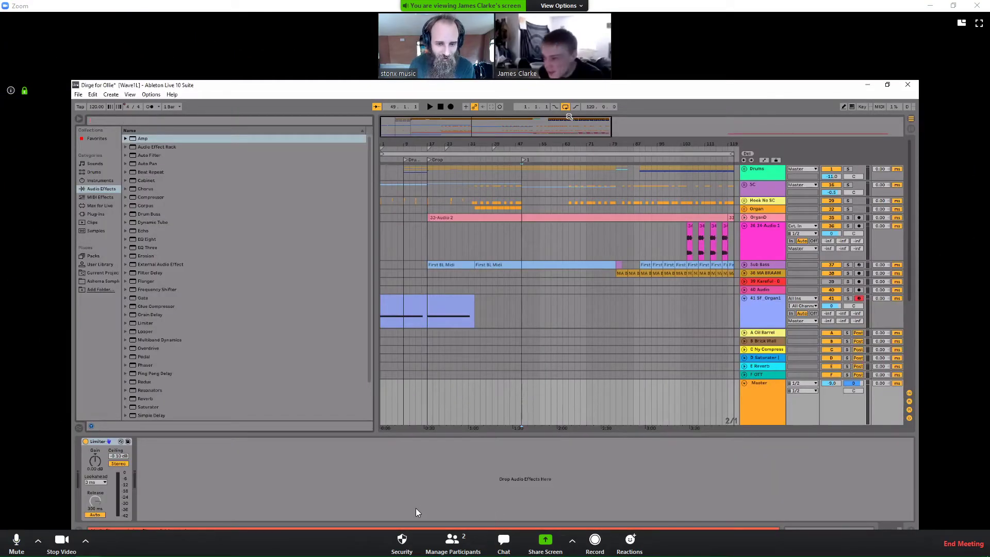
mouse_move(357, 538)
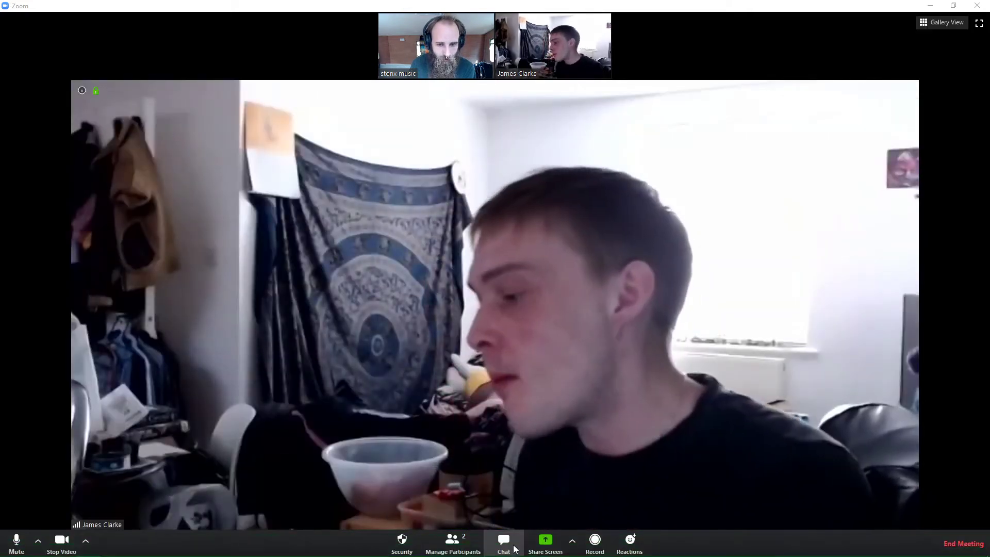
click(559, 542)
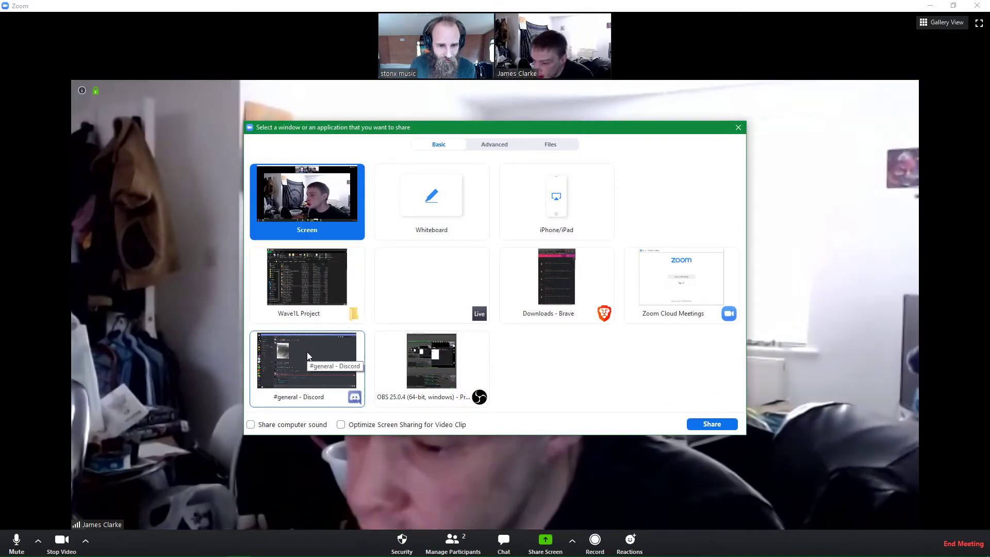
click(456, 304)
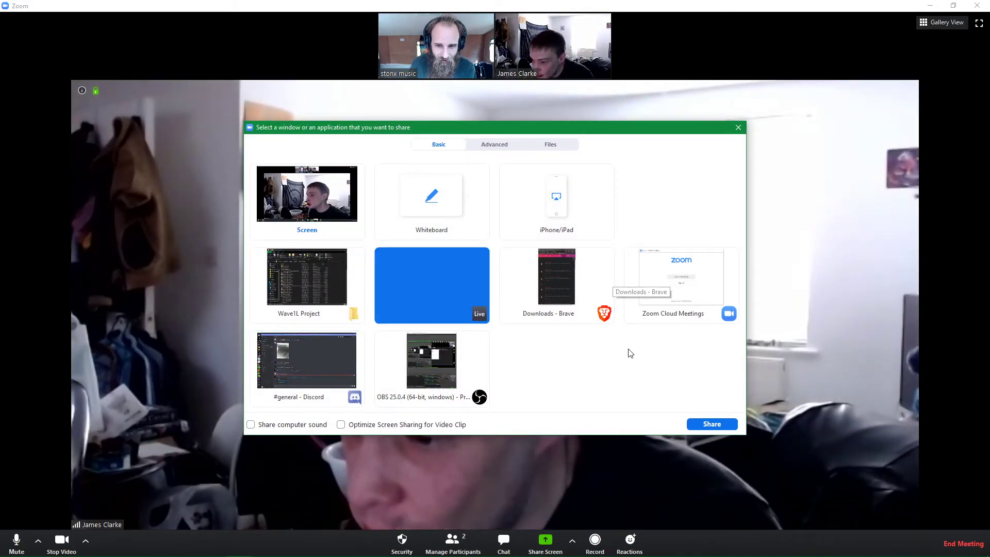
click(708, 428)
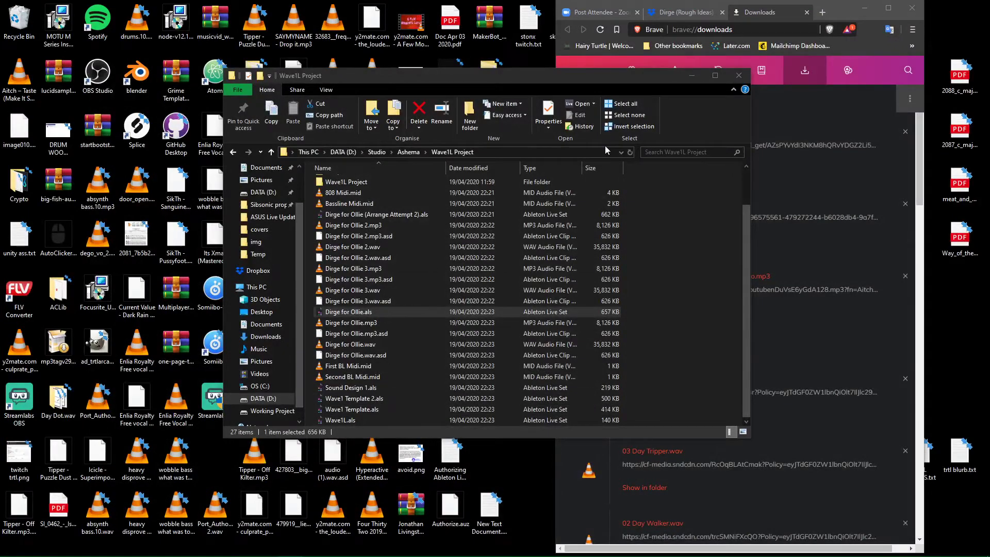
Step: Dismiss Live's missing plug-in warning and Zoom's notice about the stopped screen share
mouse_move(258, 551)
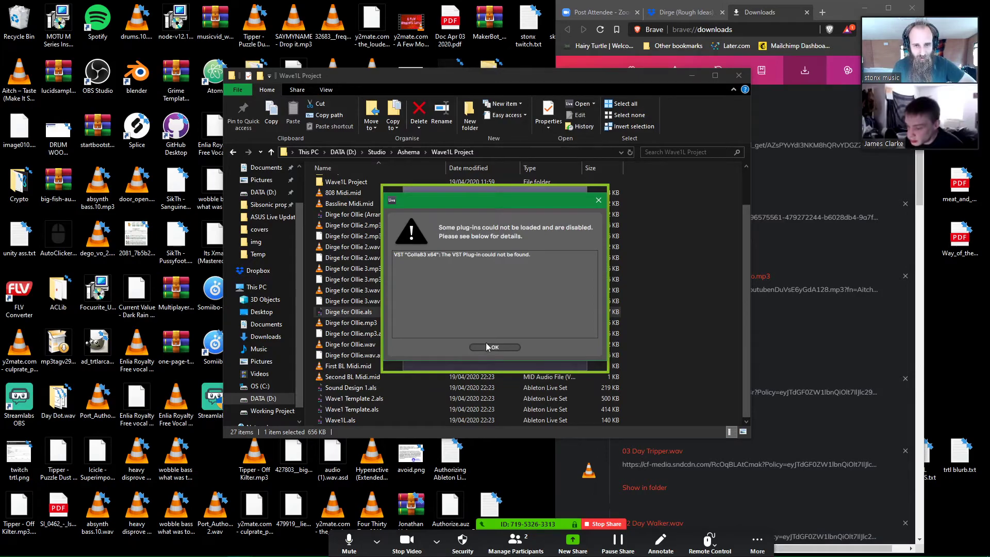
click(491, 346)
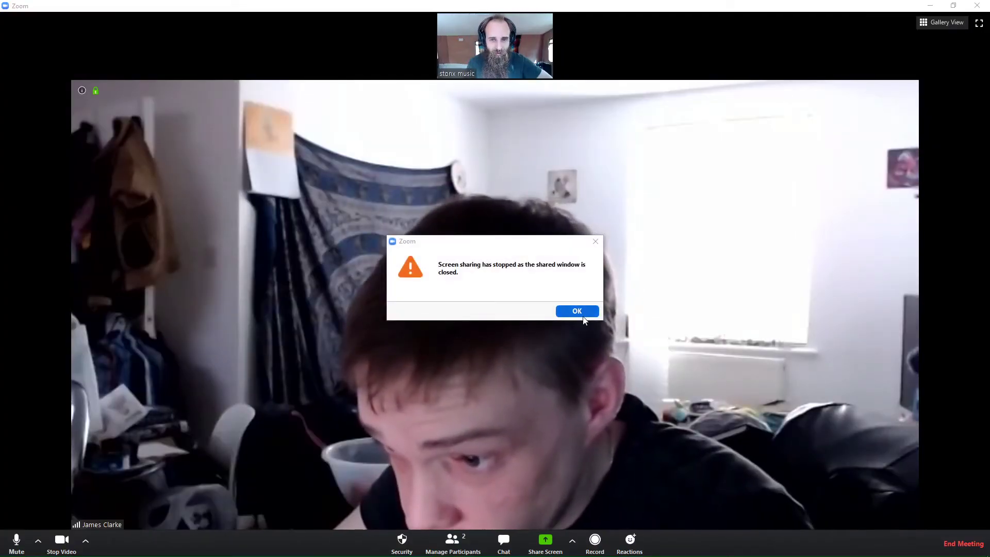
click(579, 312)
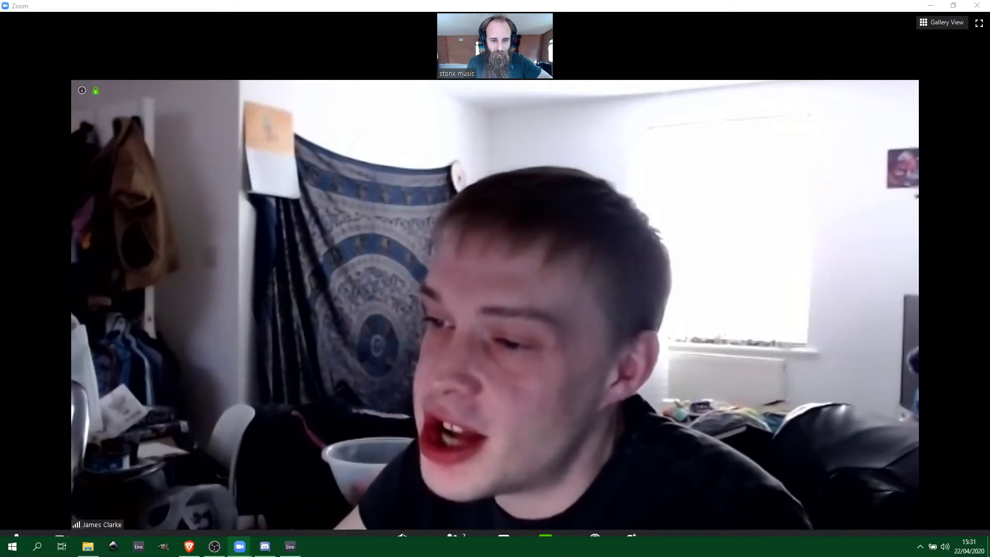
Step: Check the loaded Dirge for Ollie set, then return to Zoom and share the screen showing its arrangement
click(288, 550)
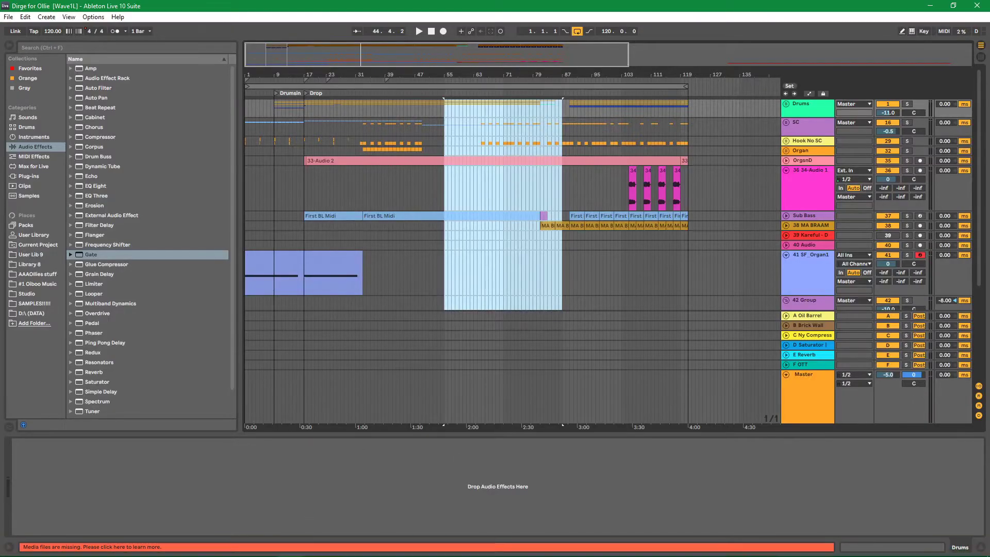
mouse_move(237, 533)
click(254, 501)
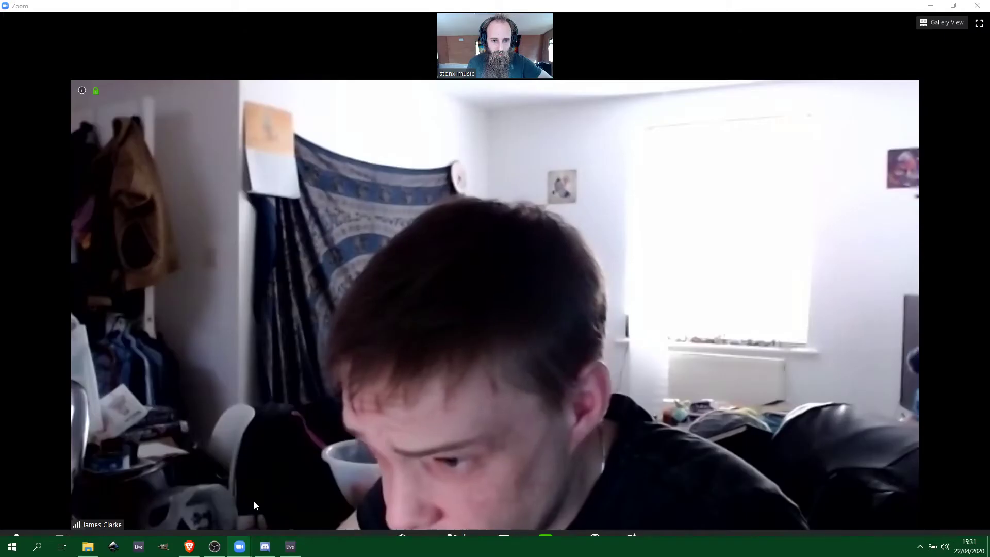
click(545, 541)
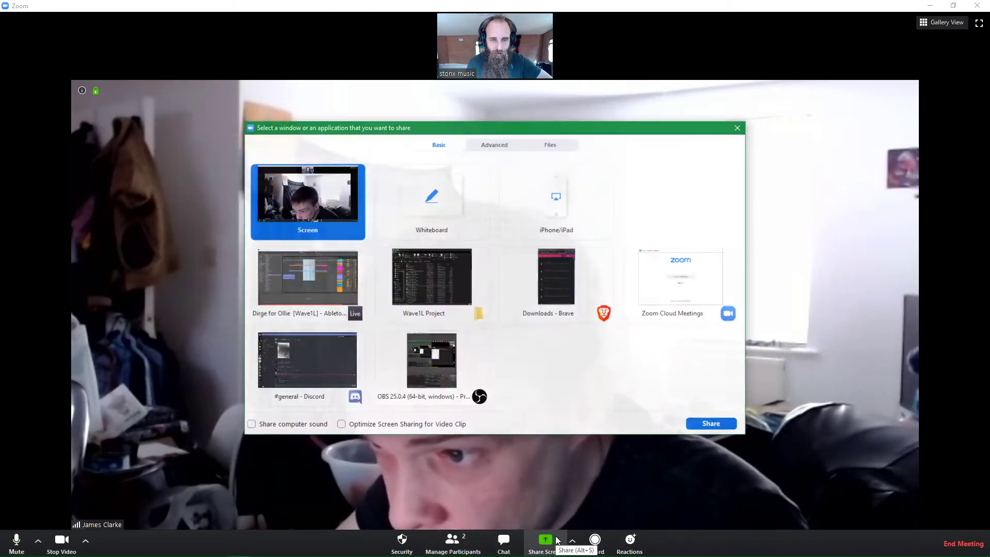
click(709, 423)
drag(318, 75, 319, 61)
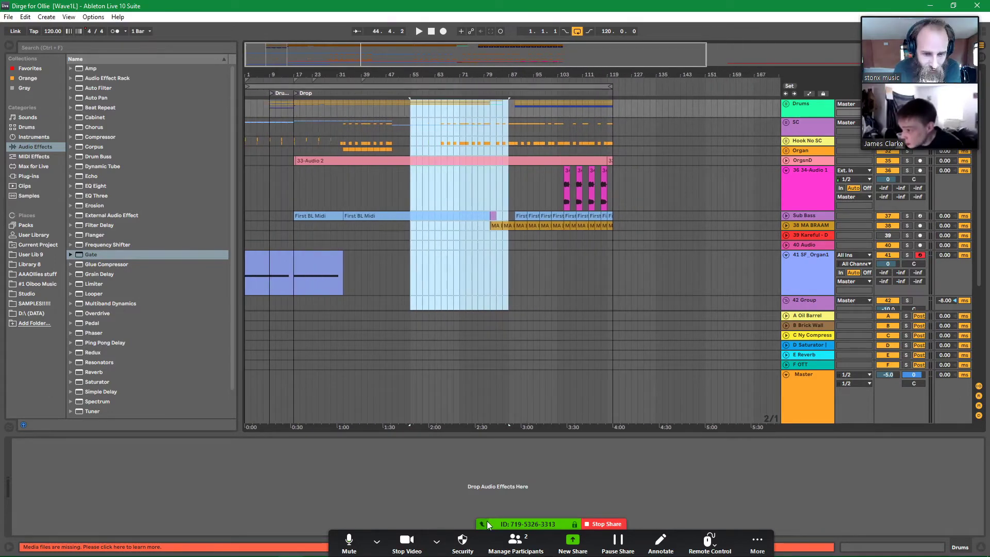
Step: Turn on computer sound sharing for the current Zoom screen share
click(757, 540)
click(765, 519)
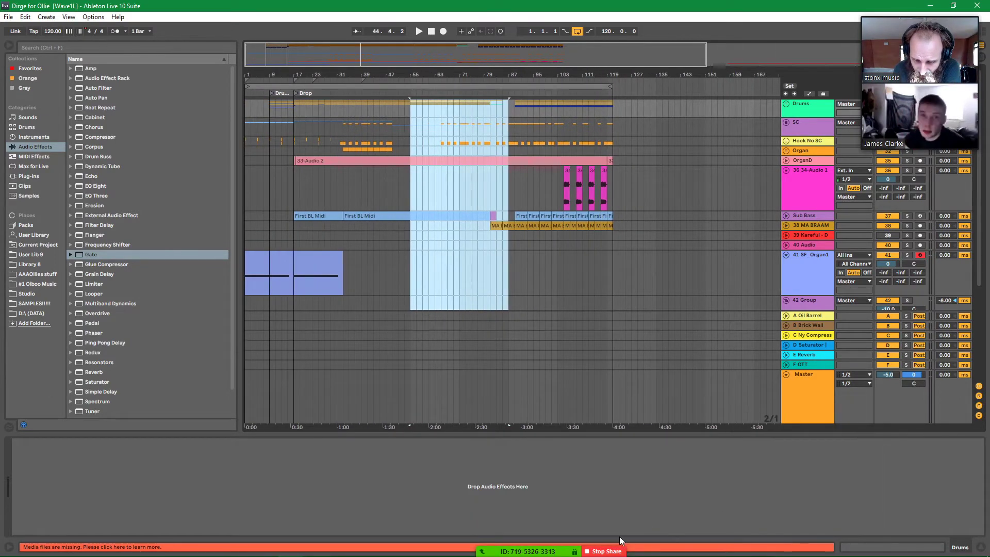
click(754, 540)
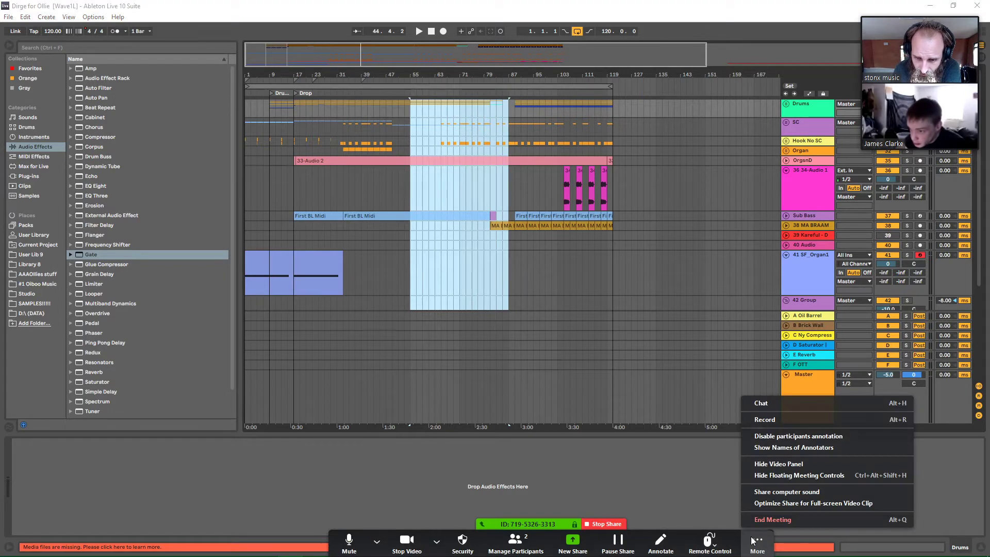
click(778, 492)
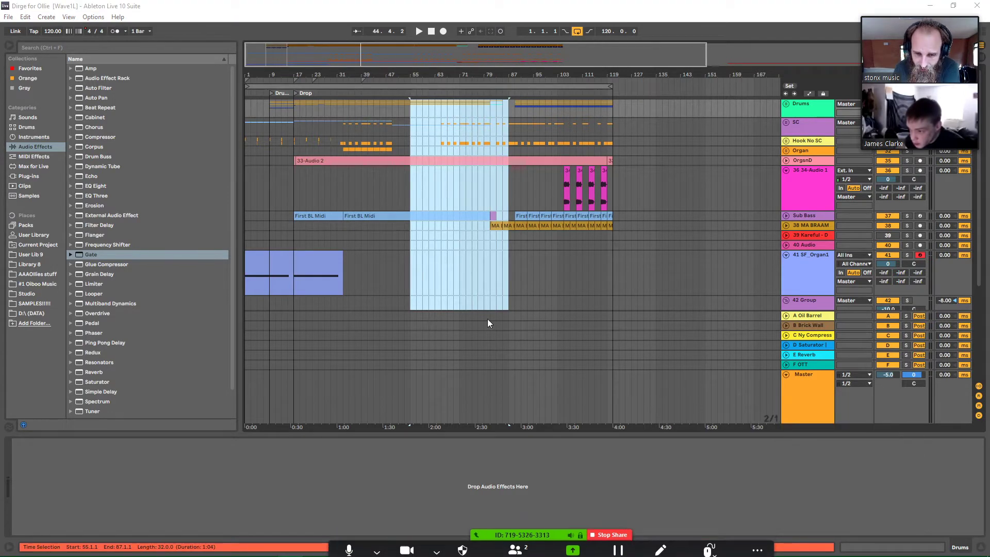
Step: Play the arrangement from bar 17 at the Drop locator to test the shared sound, and stop playback
click(292, 189)
key(space)
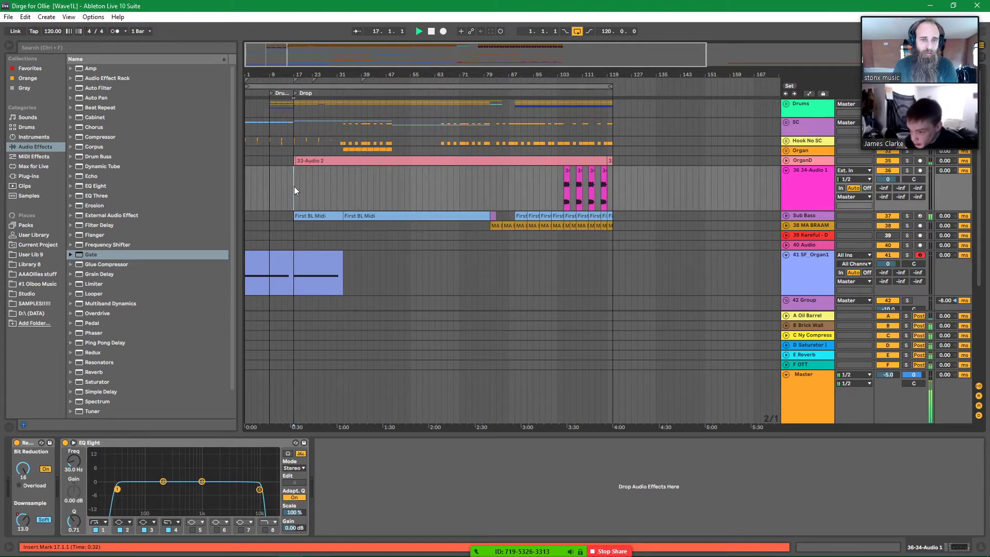
key(space)
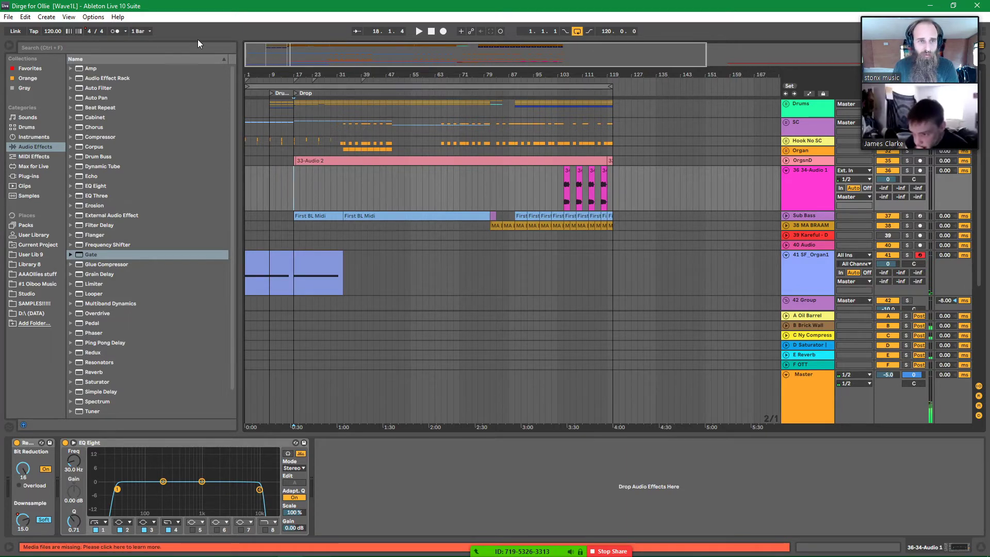
Step: Review the meeting's sound-sharing, camera and audio device options, and set the speaker to Same as System
click(377, 540)
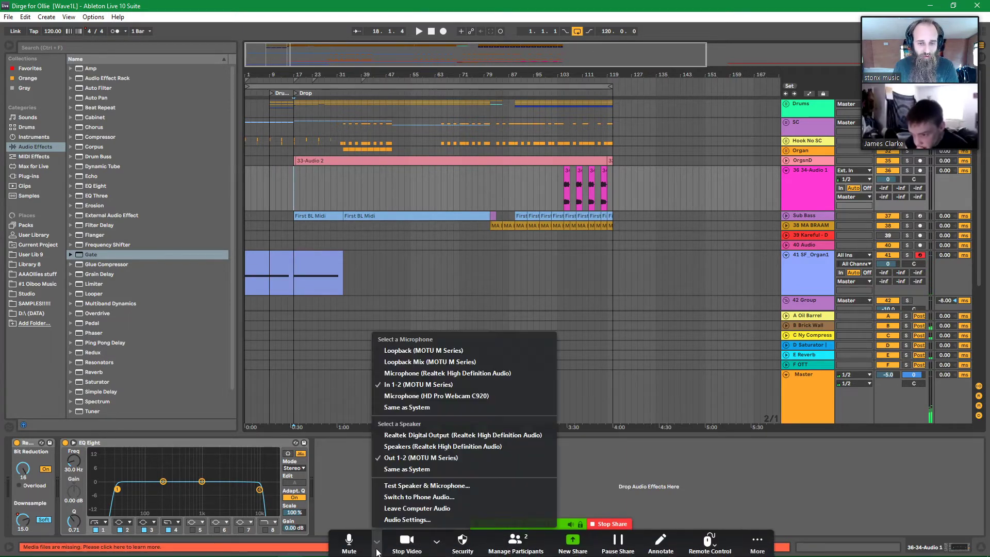
click(748, 546)
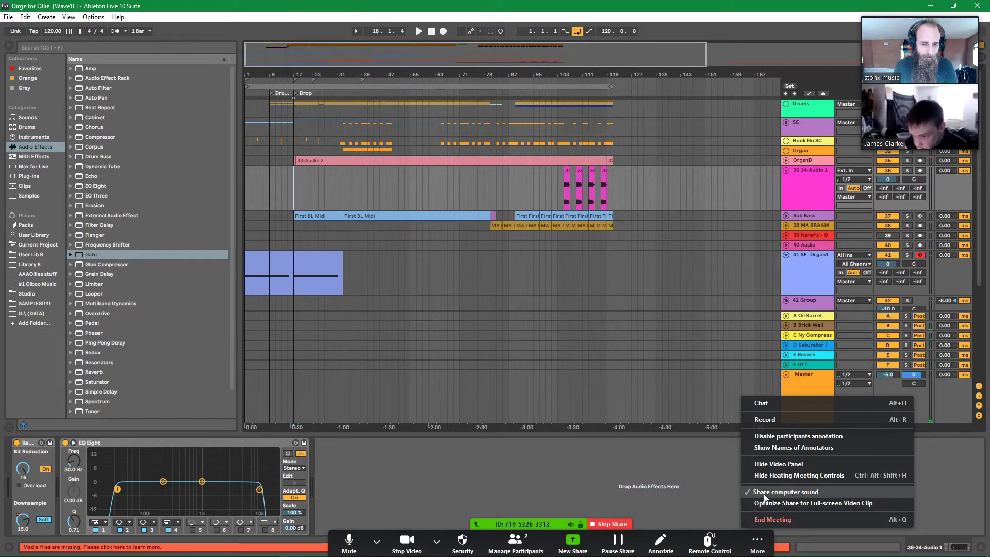
click(437, 541)
click(377, 541)
click(437, 542)
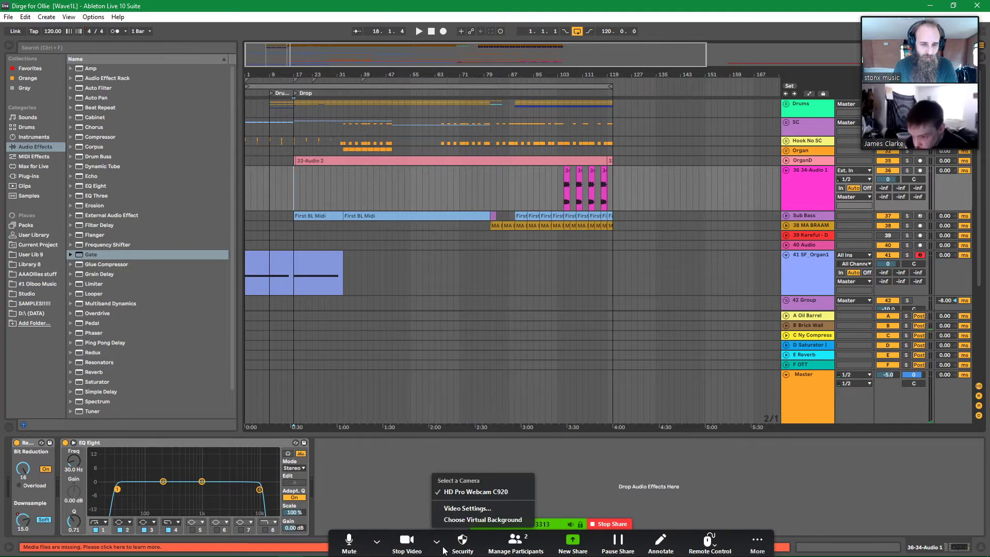
click(377, 541)
click(377, 540)
click(377, 541)
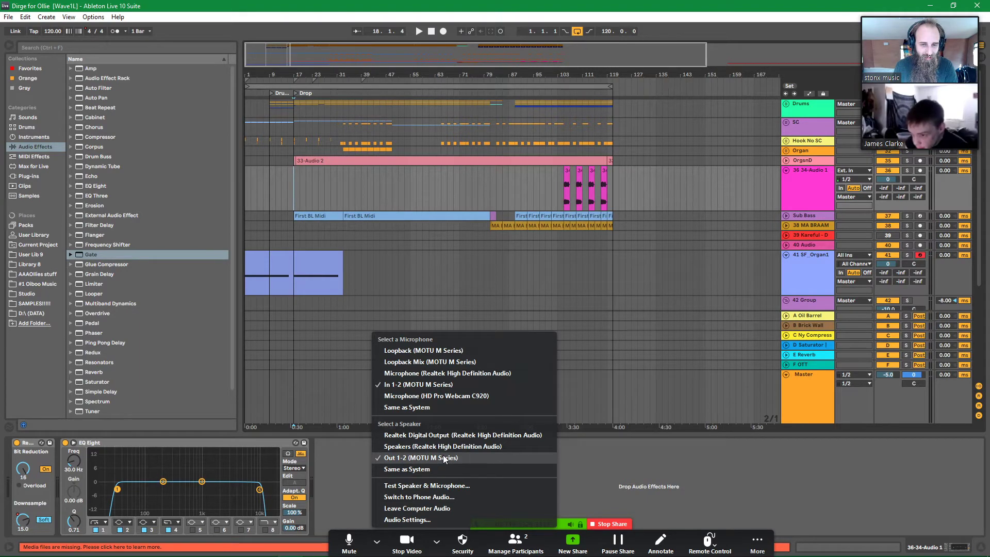
click(426, 471)
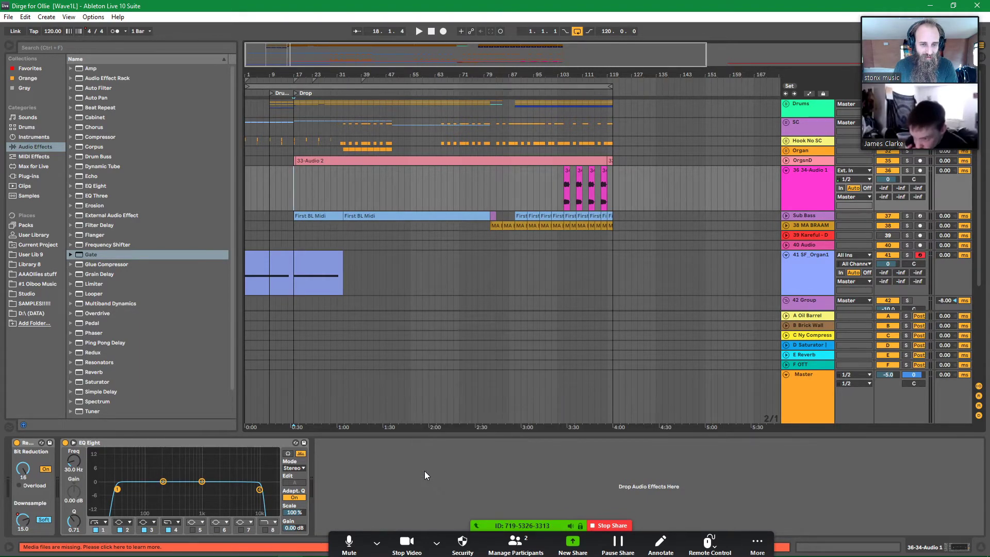
Step: Replay the drop briefly to retest the shared sound, and shift the floating meeting video panel towards the screen corner
key(space)
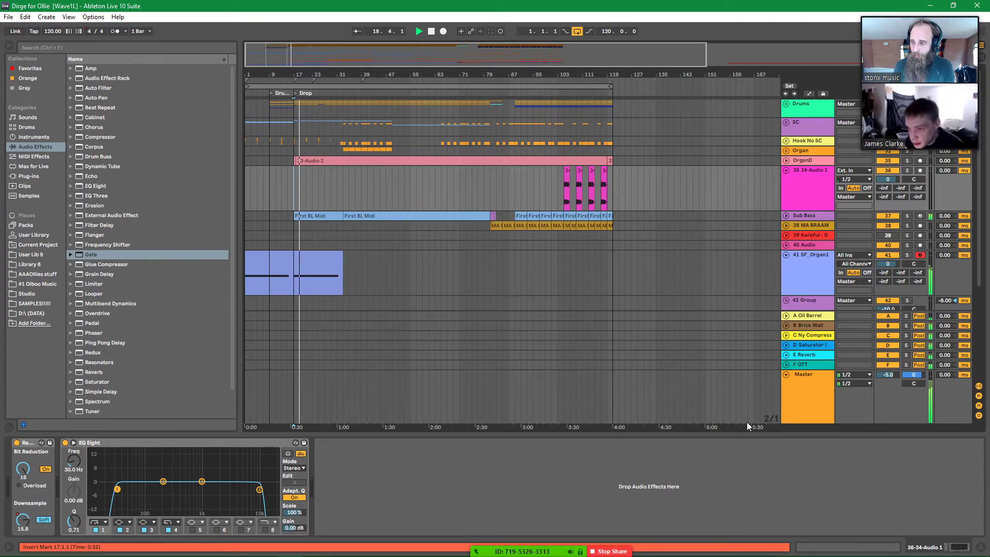
key(space)
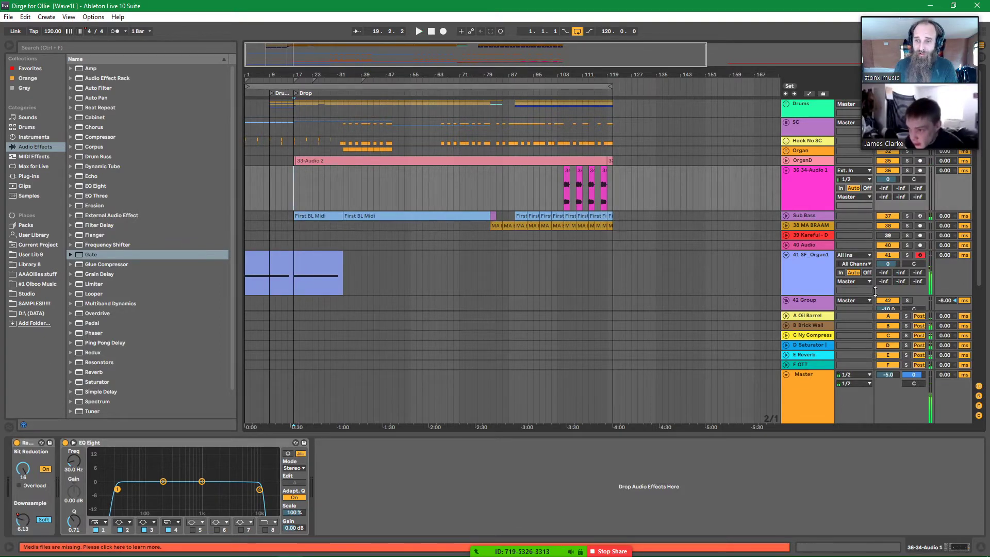
drag(932, 14, 944, 9)
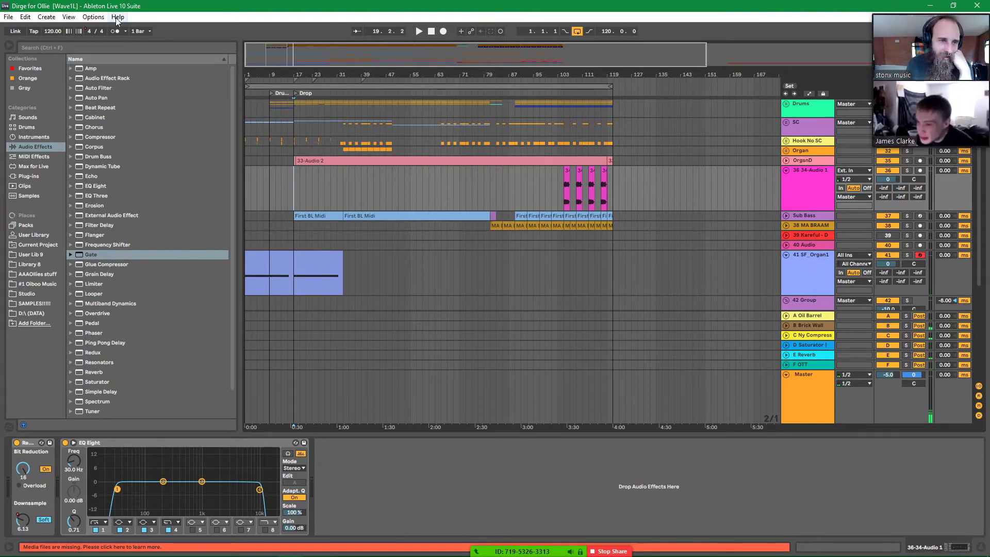
Step: Review Live's audio preferences, including the driver, audio device and output configuration, and close them without changes
click(93, 17)
click(157, 292)
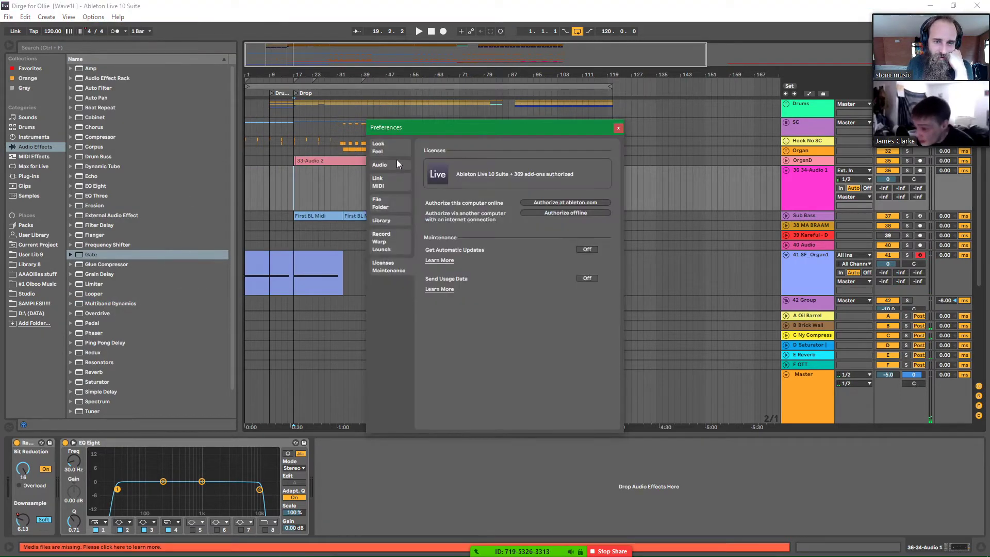
click(398, 164)
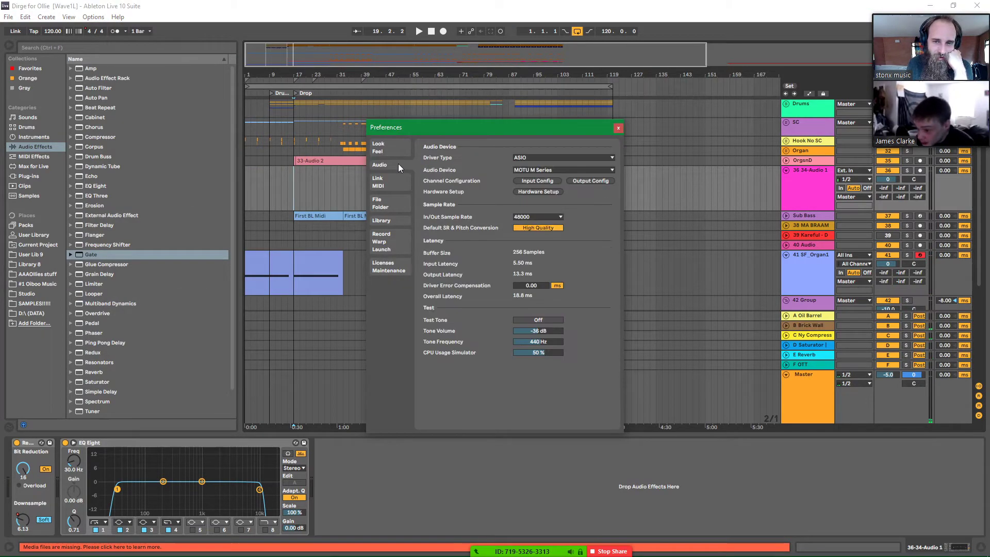
click(590, 180)
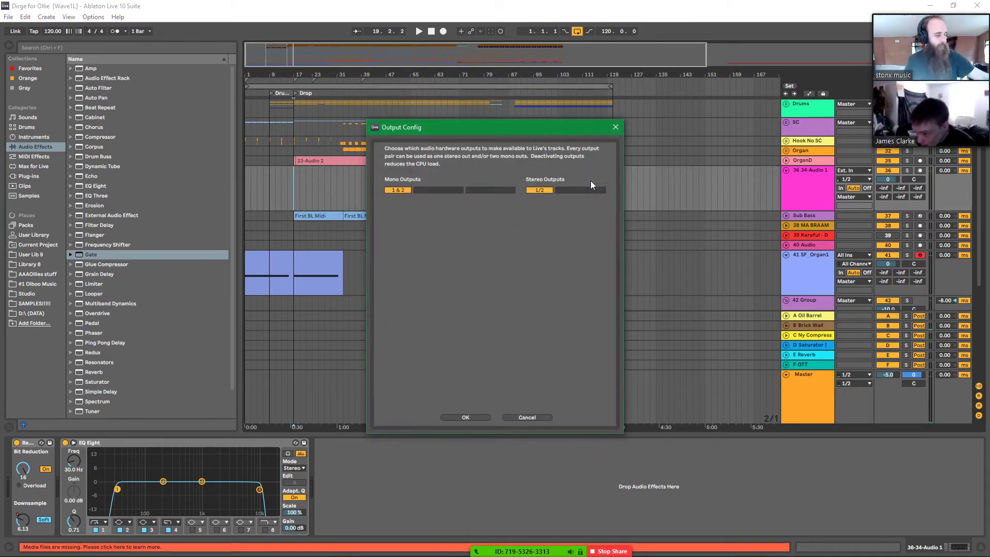
click(616, 128)
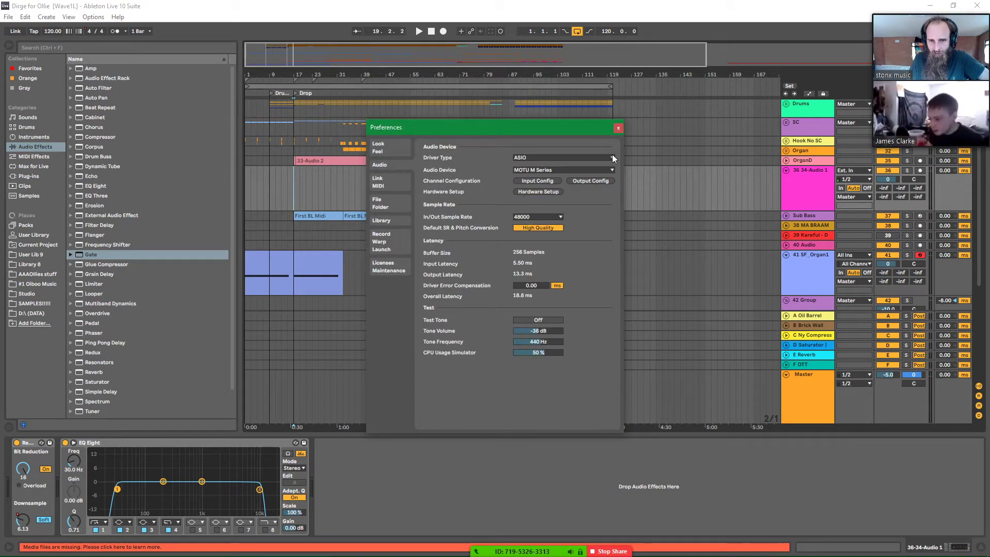
click(619, 128)
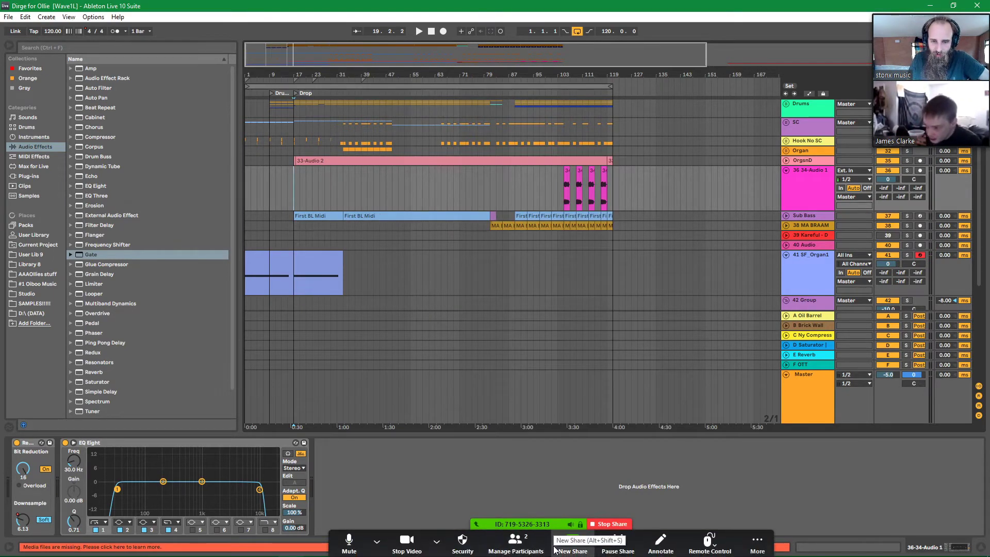
Step: Stop the current screen share and share the entire screen again with computer sound included
click(614, 525)
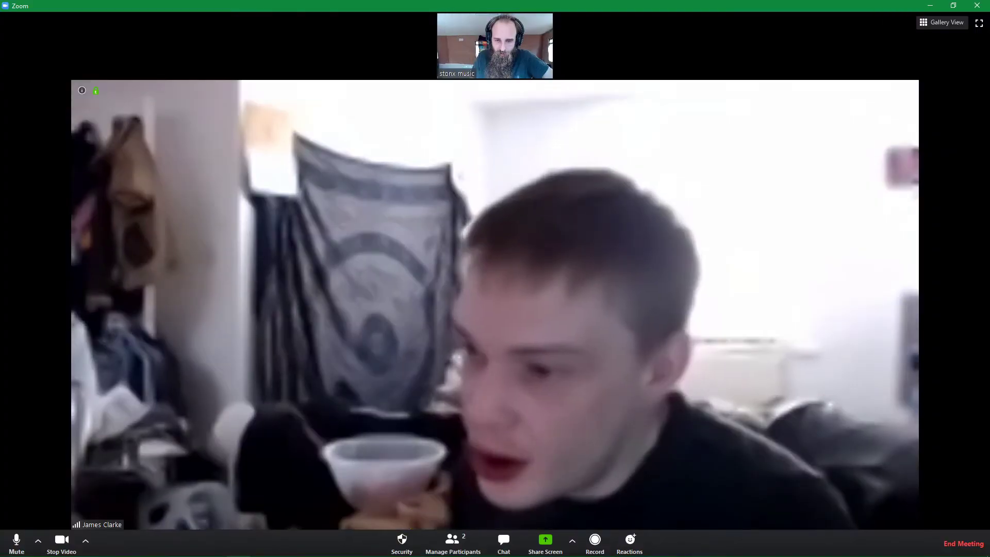
click(547, 543)
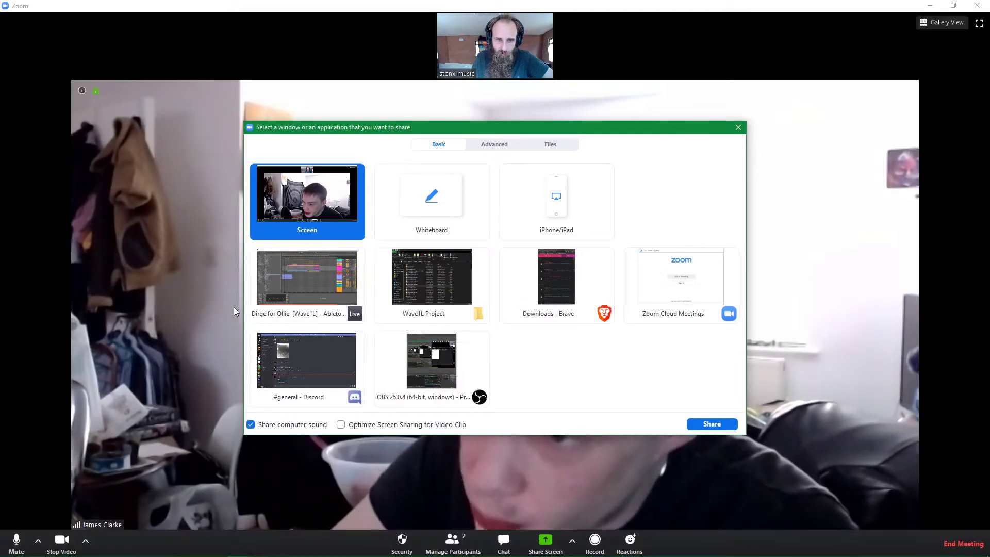
double_click(339, 203)
click(562, 352)
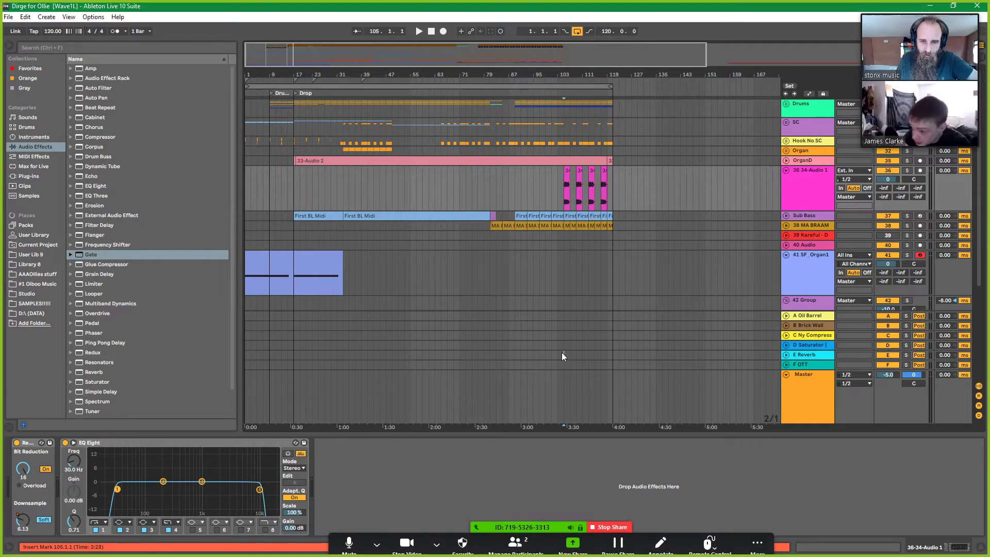
Step: Play the arrangement from bar 33 to test the shared sound, and collapse the enlarged EQ Eight display
click(342, 249)
key(space)
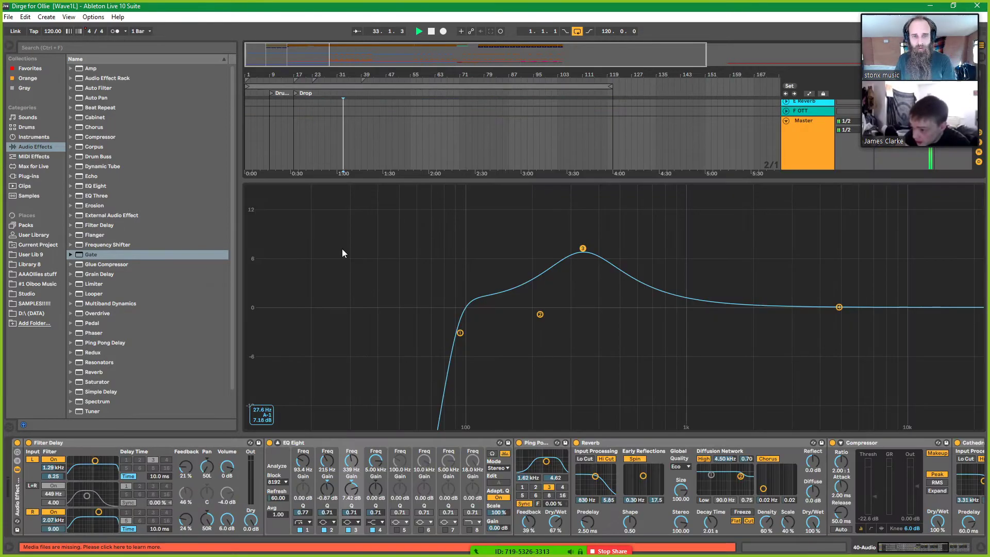
click(278, 445)
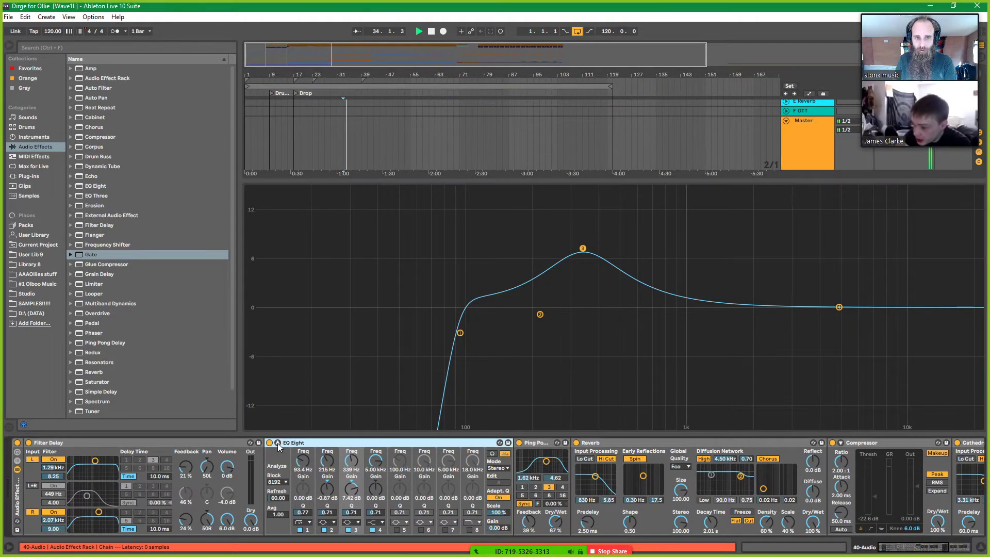
click(278, 444)
Step: Set the meeting speaker to Out 1-2 (MOTU M Series), and replay the arrangement from bar 33 to retest the shared sound
click(437, 536)
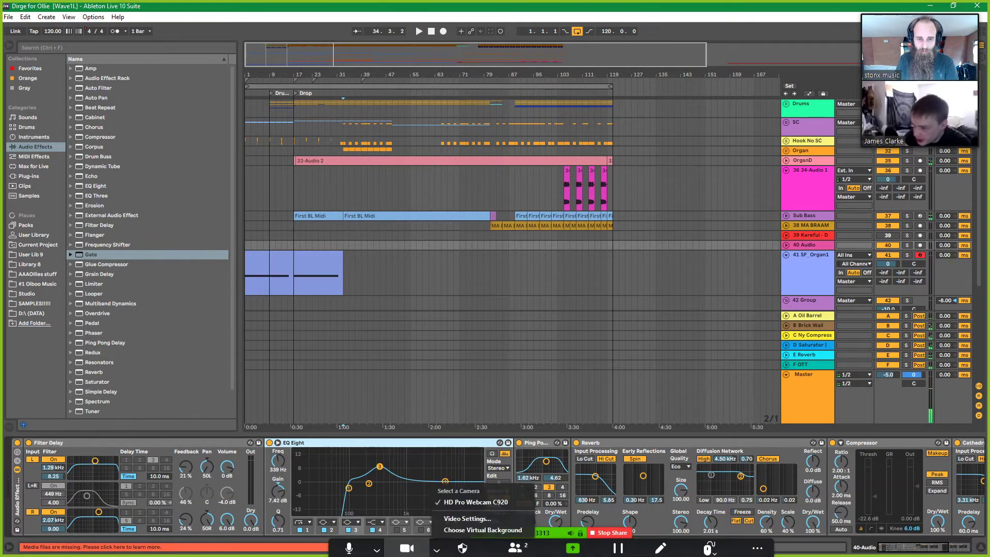
click(376, 548)
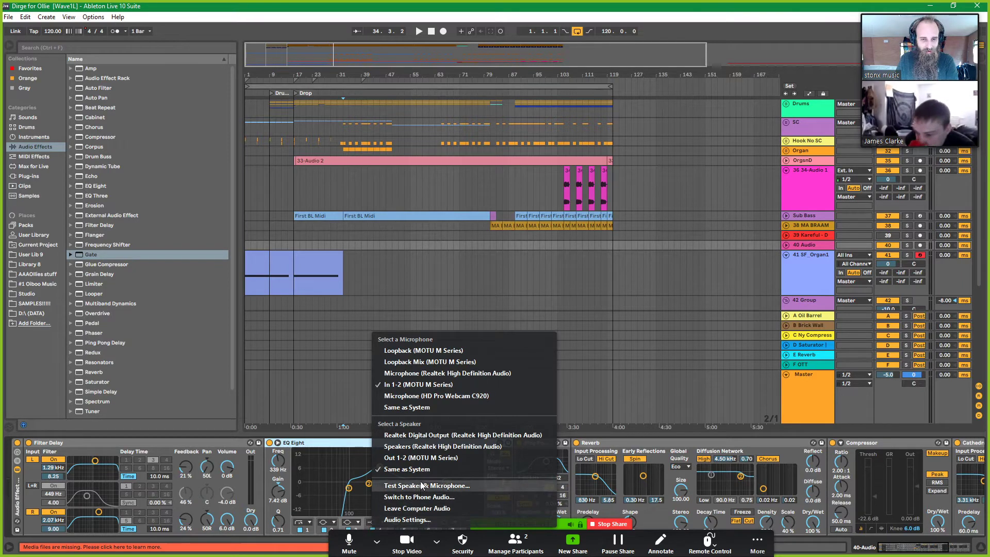
click(410, 460)
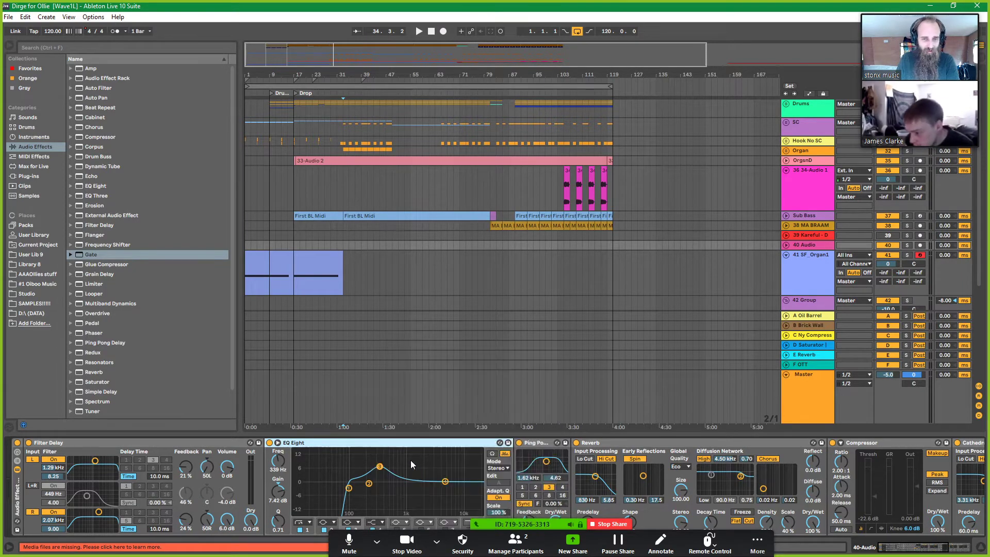
key(space)
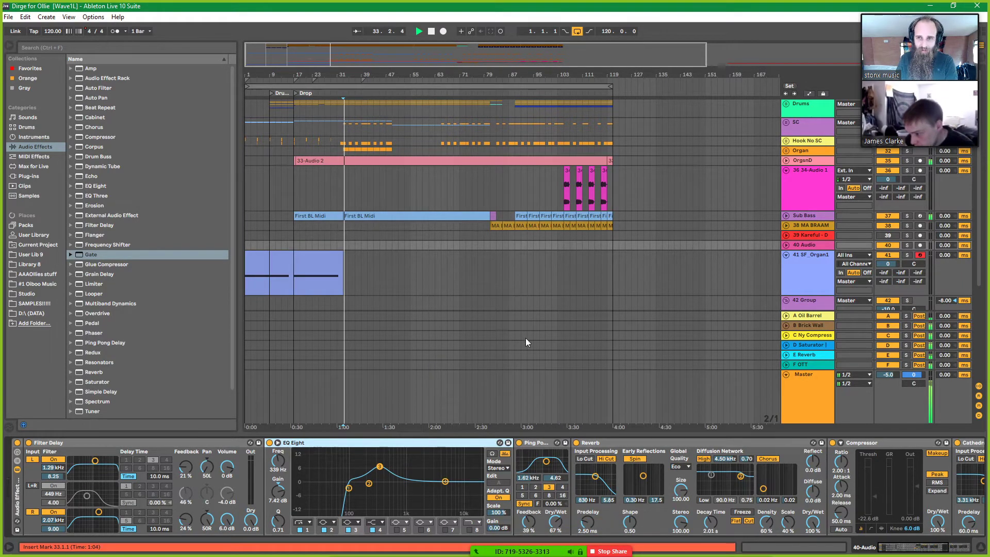
key(space)
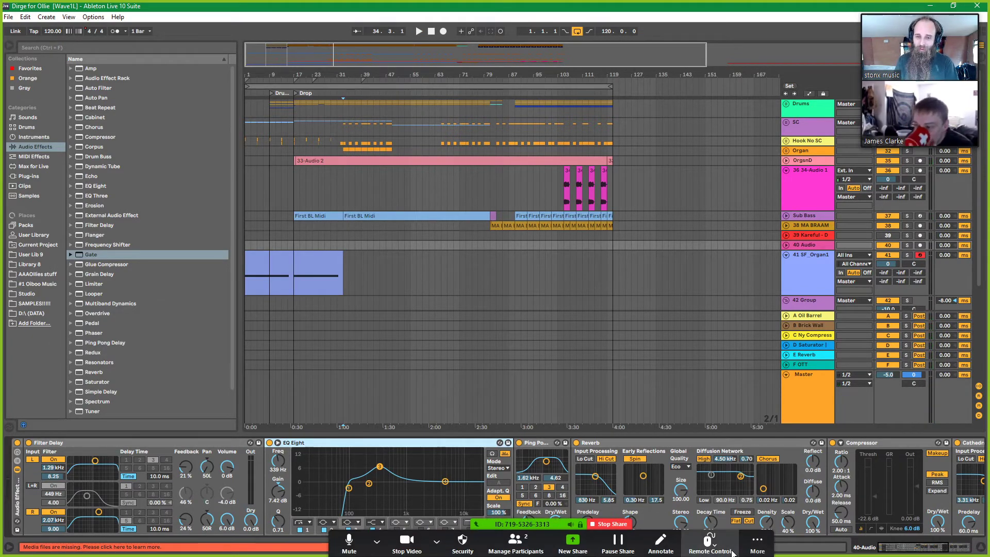
click(753, 551)
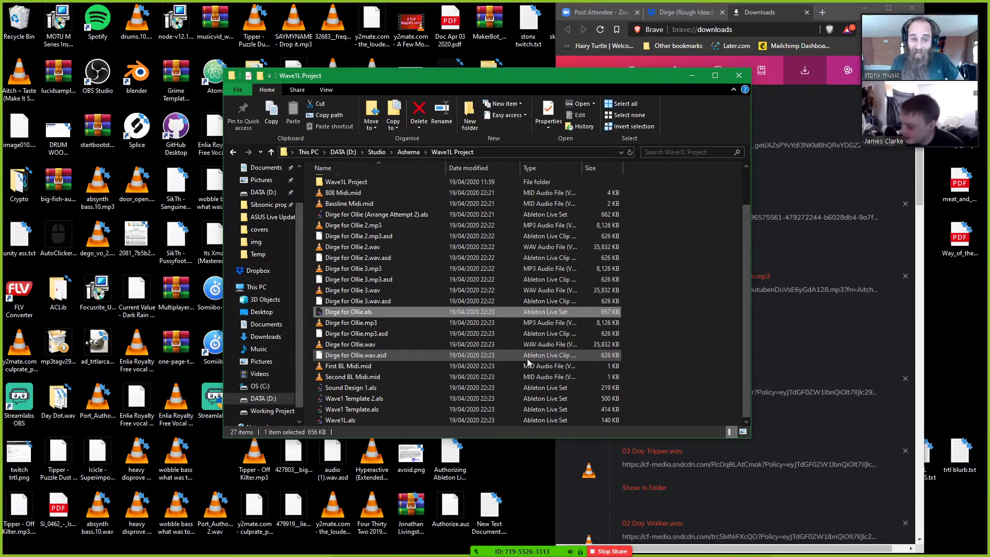
Step: Move the Wave1L Project folder window aside while Dirge for Ollie reloads, and dismiss the missing plug-in notice
drag(639, 78, 420, 52)
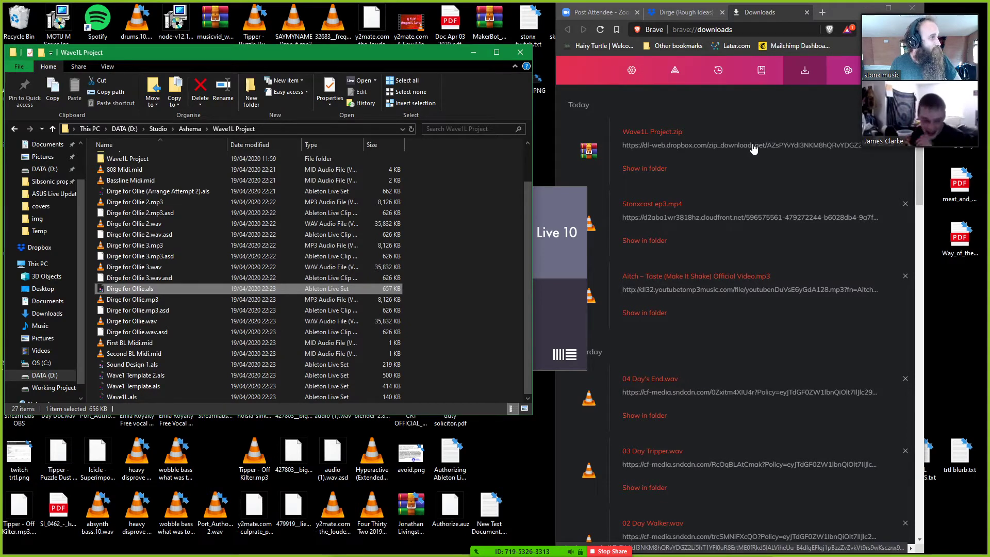
mouse_move(878, 134)
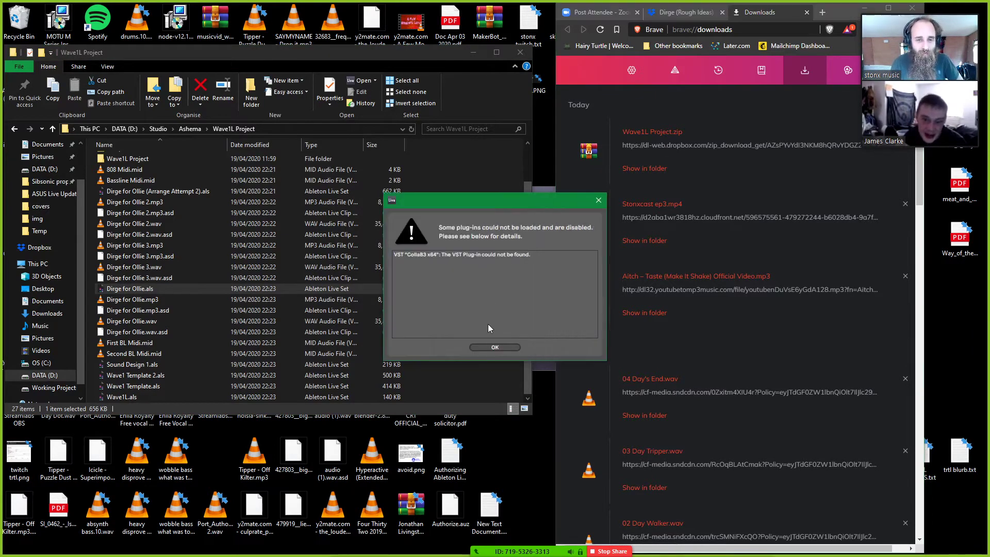
click(495, 347)
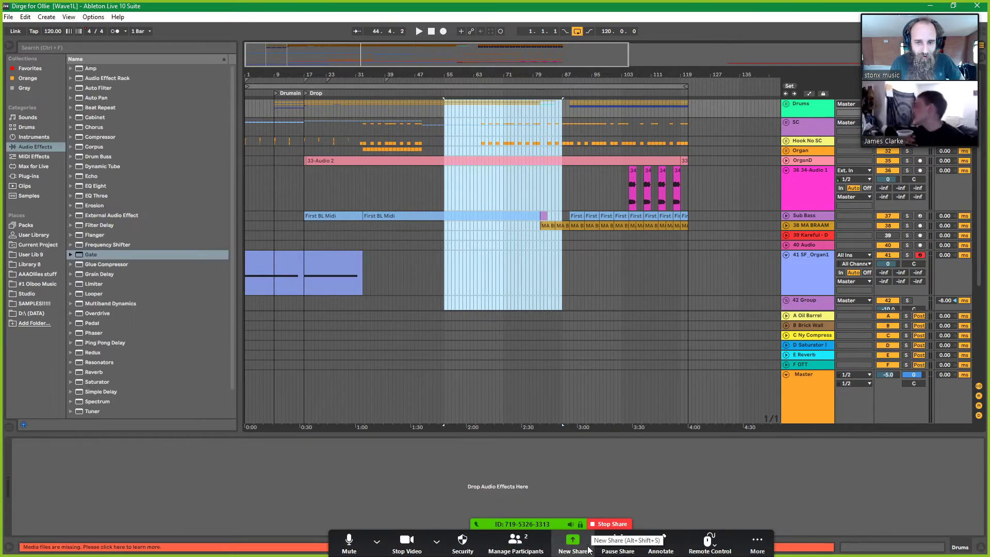
Step: Start a new share of the entire screen and turn off its computer sound sharing
click(588, 549)
double_click(313, 209)
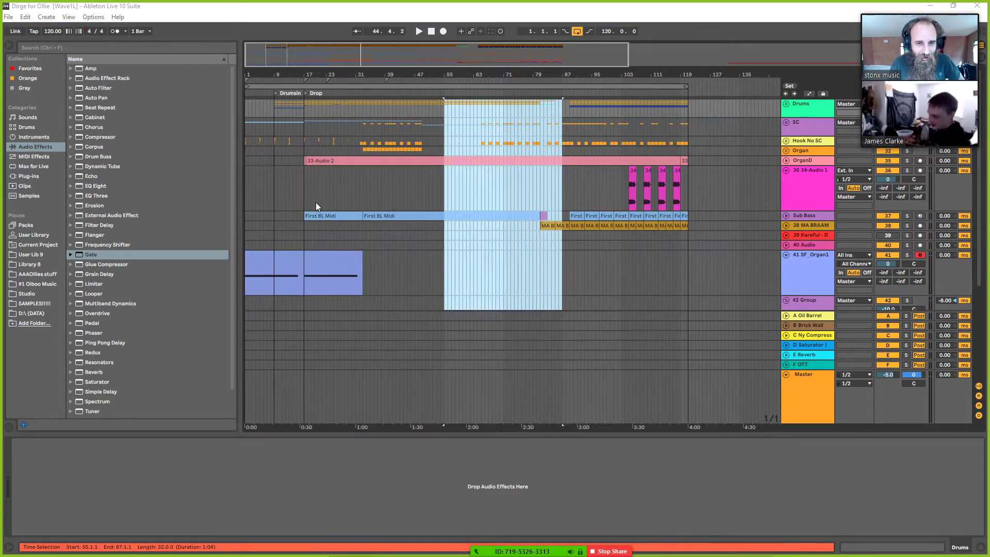
click(757, 541)
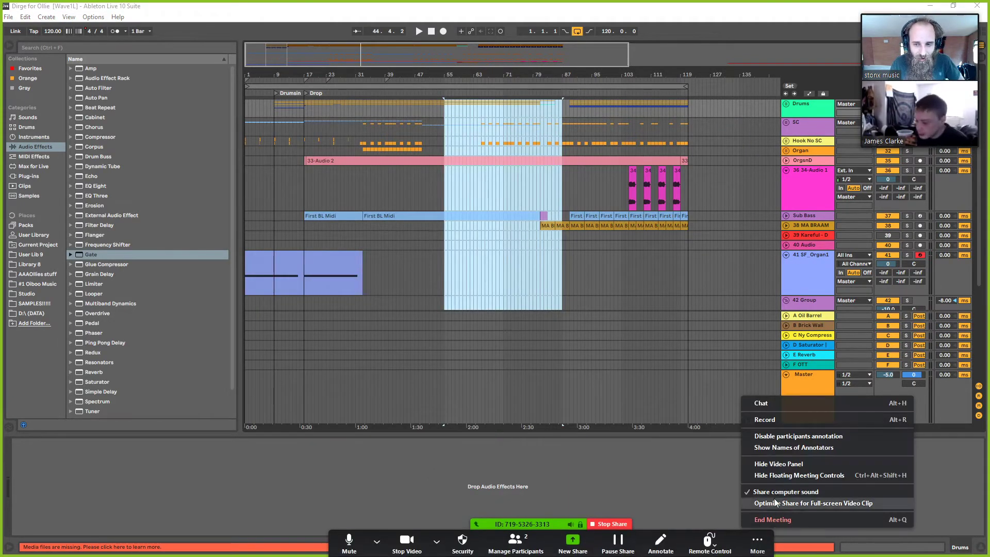
click(779, 492)
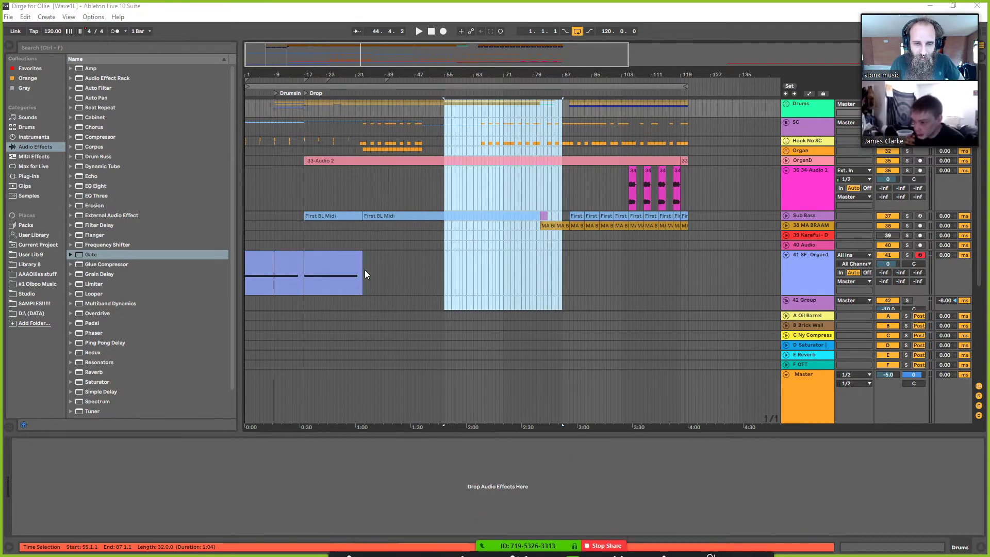
Step: Play the arrangement from bar 23 and collapse the enlarged EQ Eight display on the 40 Audio track
click(326, 246)
key(space)
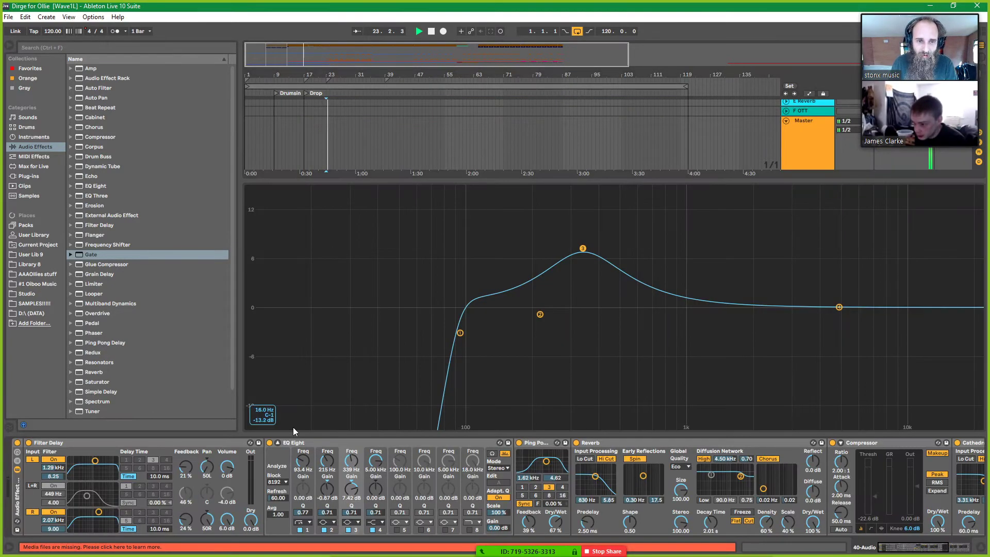
click(278, 442)
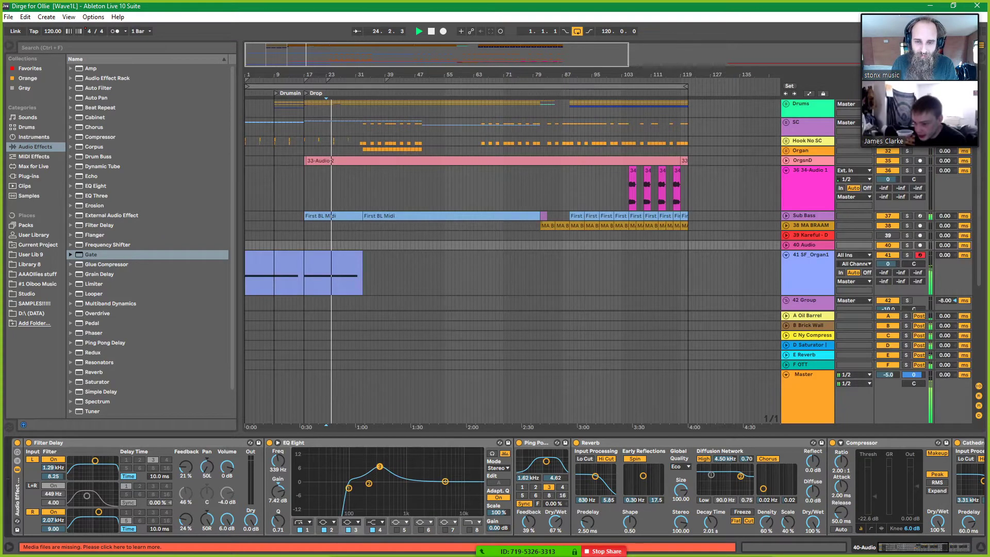
Step: Turn computer sound sharing back on during playback, and stop both the playback and the screen share
click(757, 543)
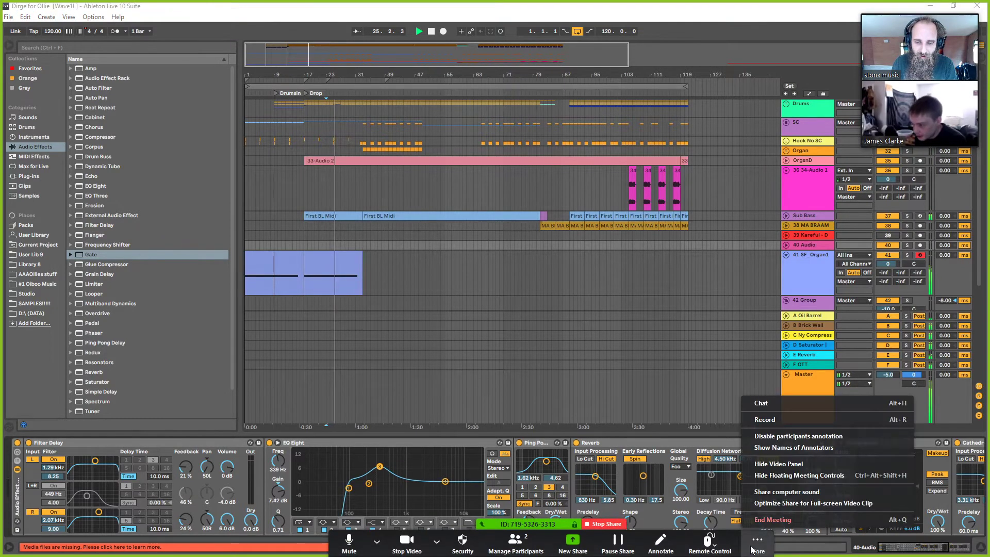
click(778, 503)
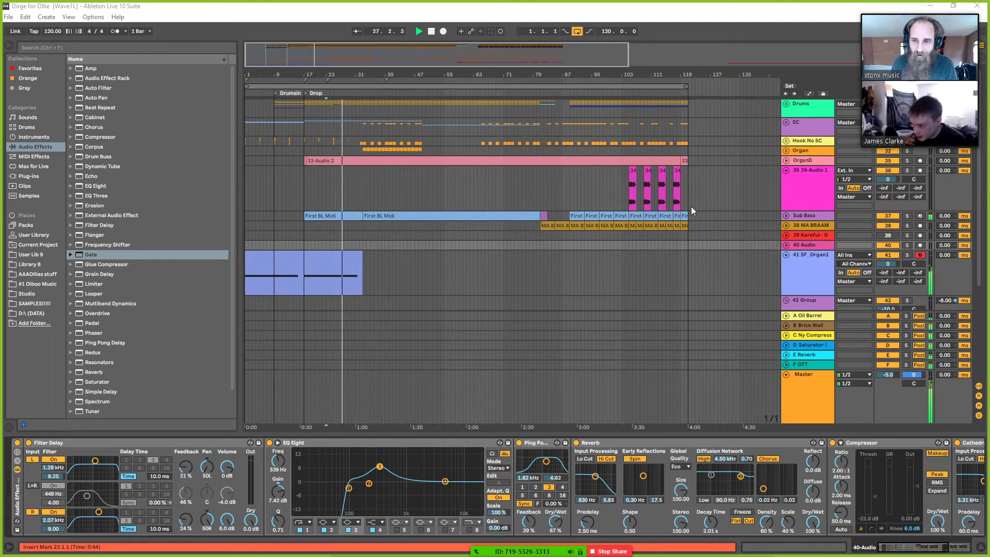
click(519, 269)
key(space)
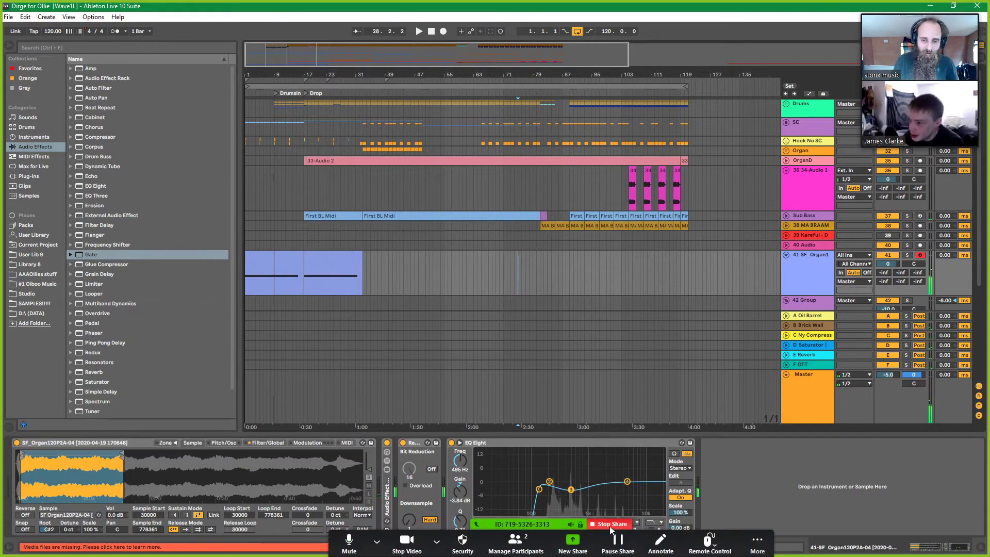
click(610, 524)
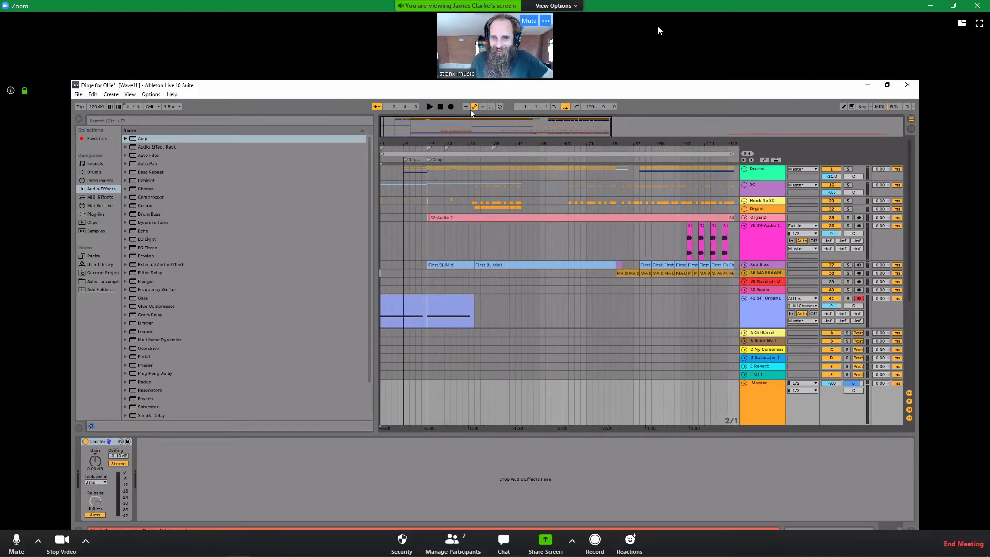
Step: Show both participants' videos alongside the incoming shared screen, and switch the meeting to full screen
click(963, 24)
click(963, 23)
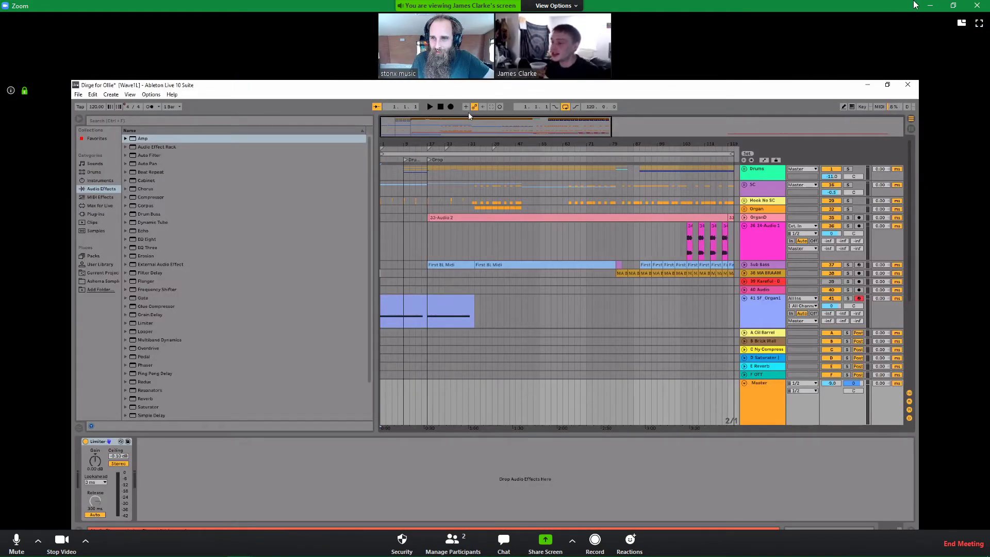
click(979, 23)
click(951, 25)
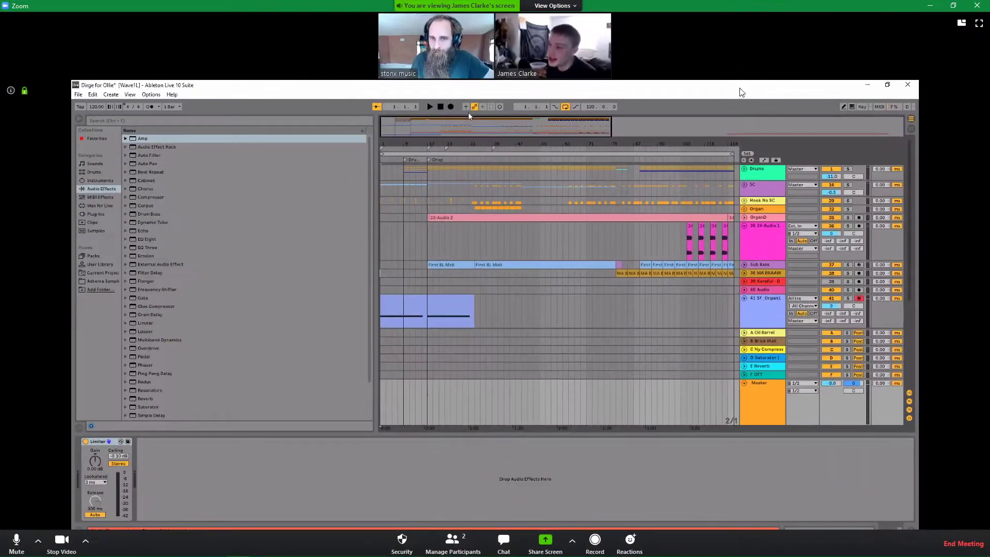
click(604, 22)
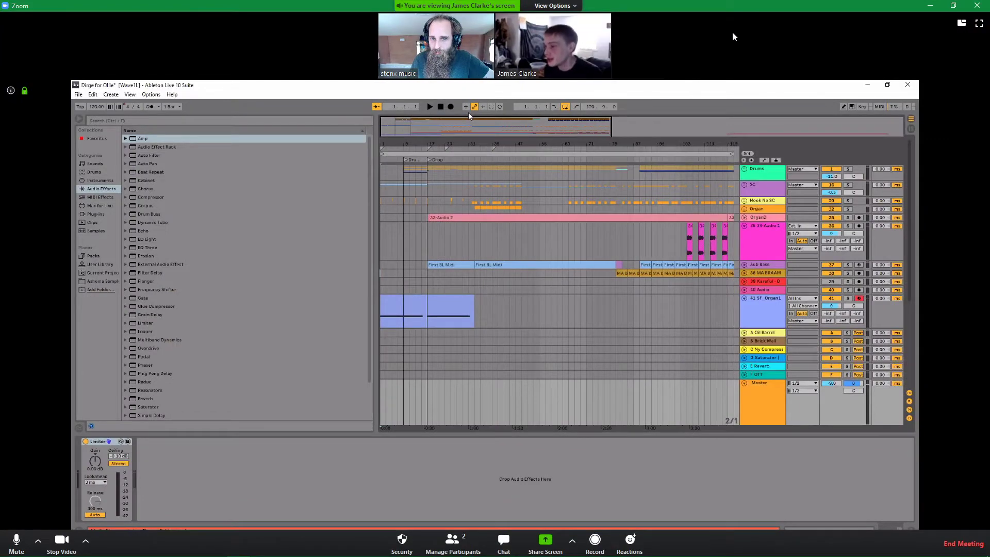
click(980, 24)
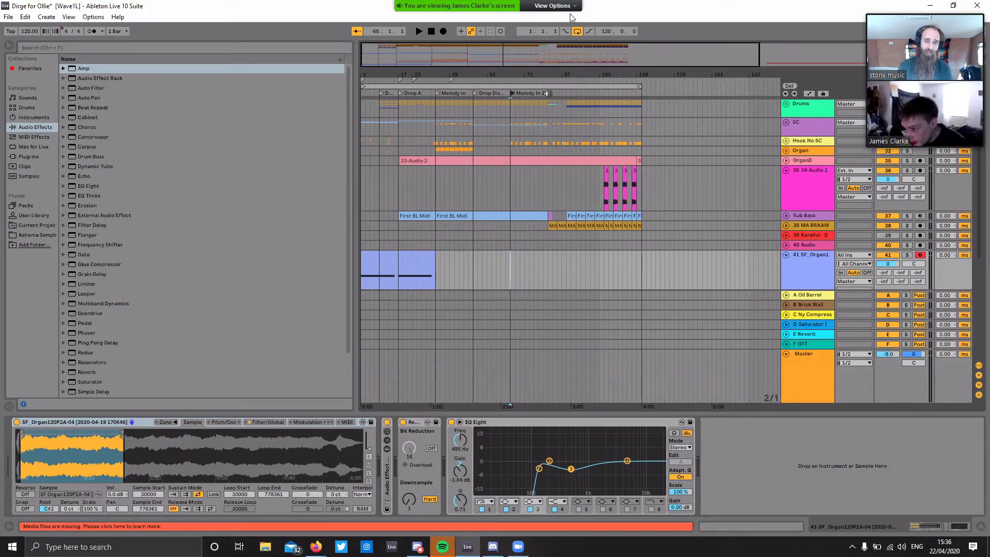
Step: Add a locator named Break at bar 81 and one named Shuffle Drop C at bar 89
click(571, 119)
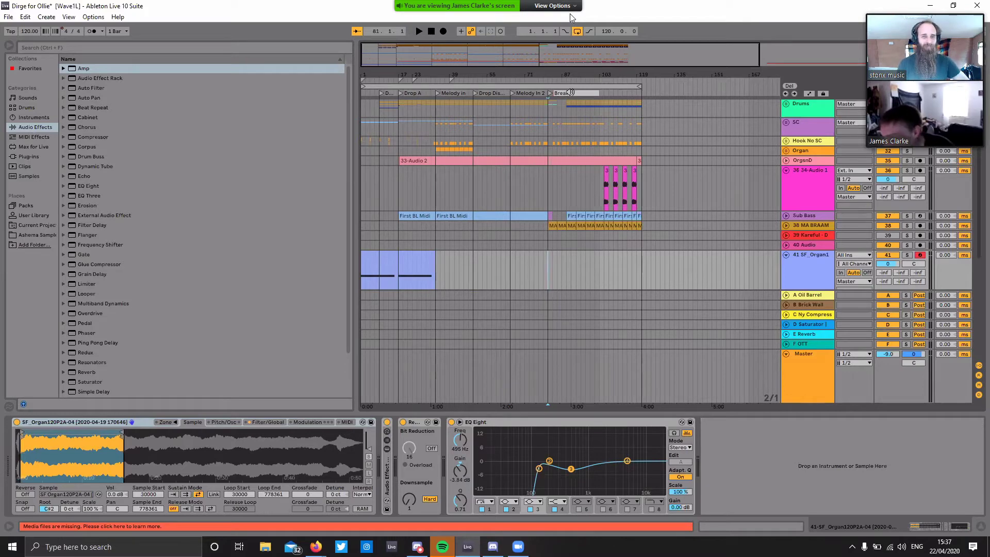
click(567, 96)
right_click(568, 95)
click(576, 119)
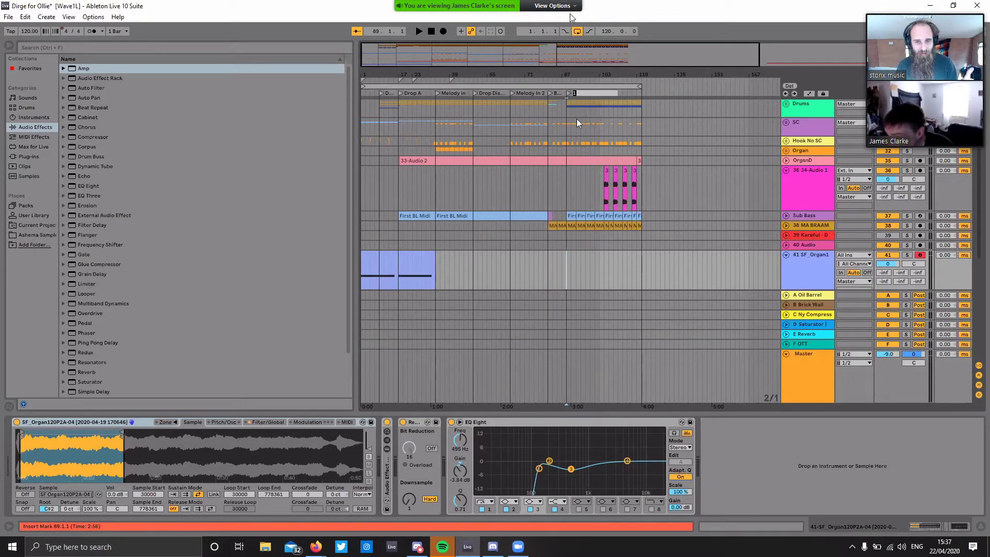
text(Shuffle Dro)
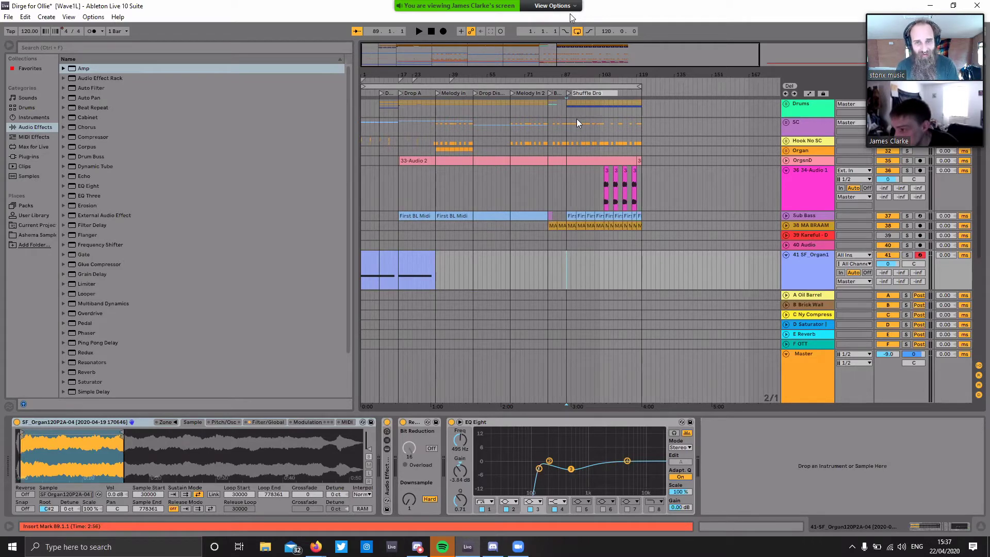
text(p C)
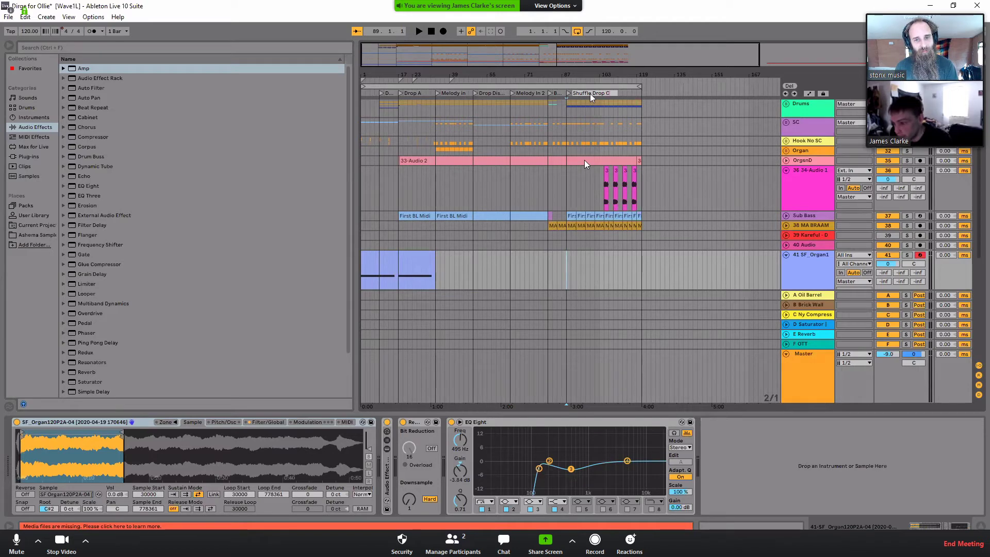
key(Return)
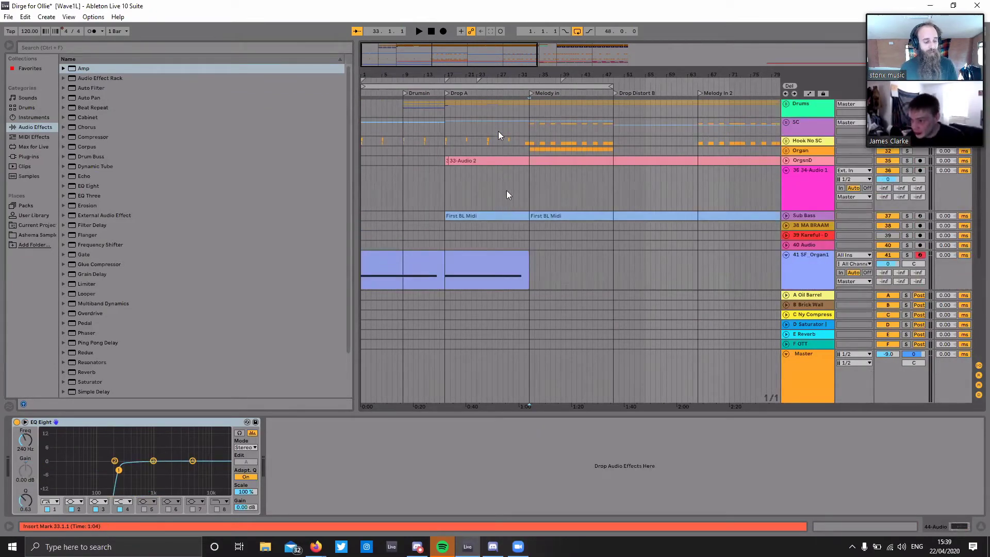
Step: Select bars 25 to 33 across all tracks in the second half of Drop A
shift+click(487, 107)
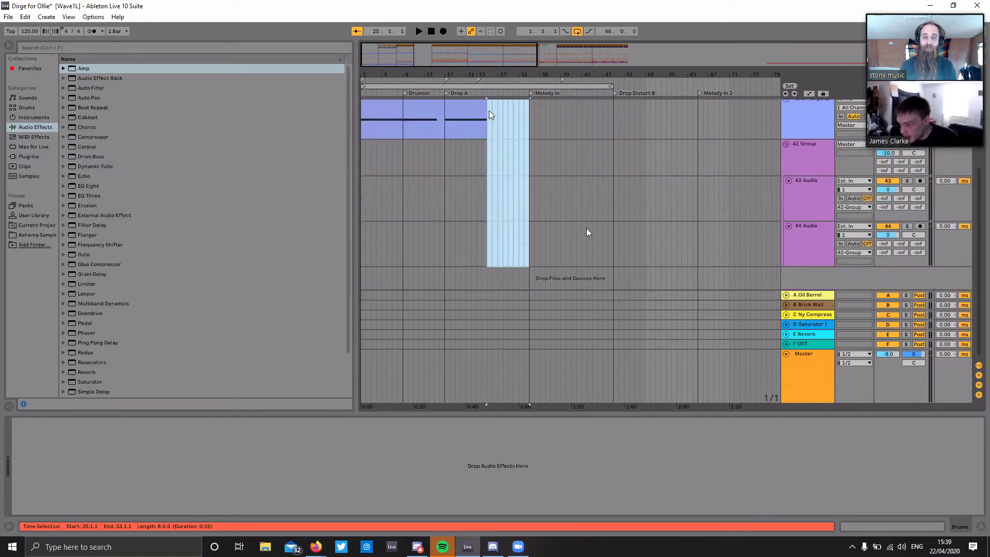
click(572, 249)
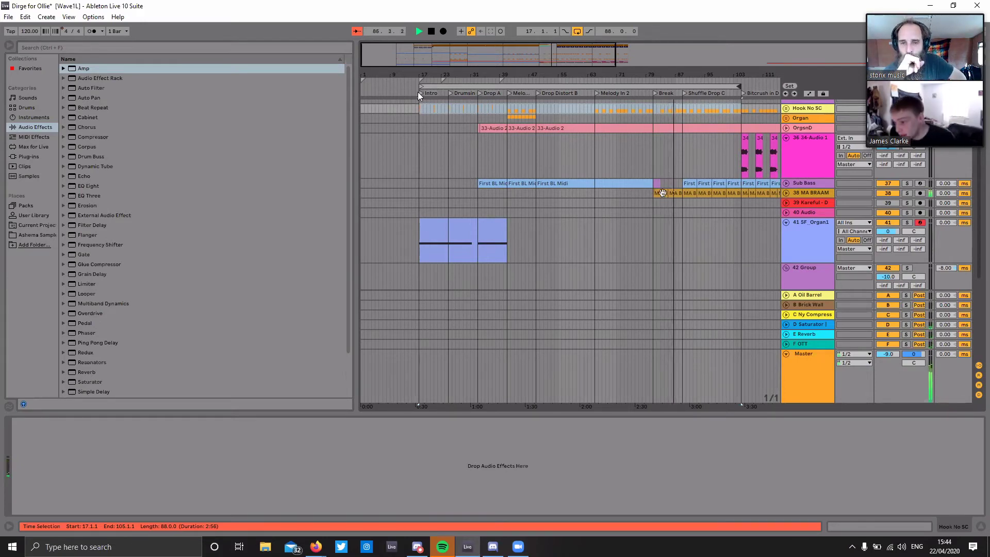
Step: Stop playback and delete the material from bar 65 to 73 in Melody In 2 on all tracks
key(space)
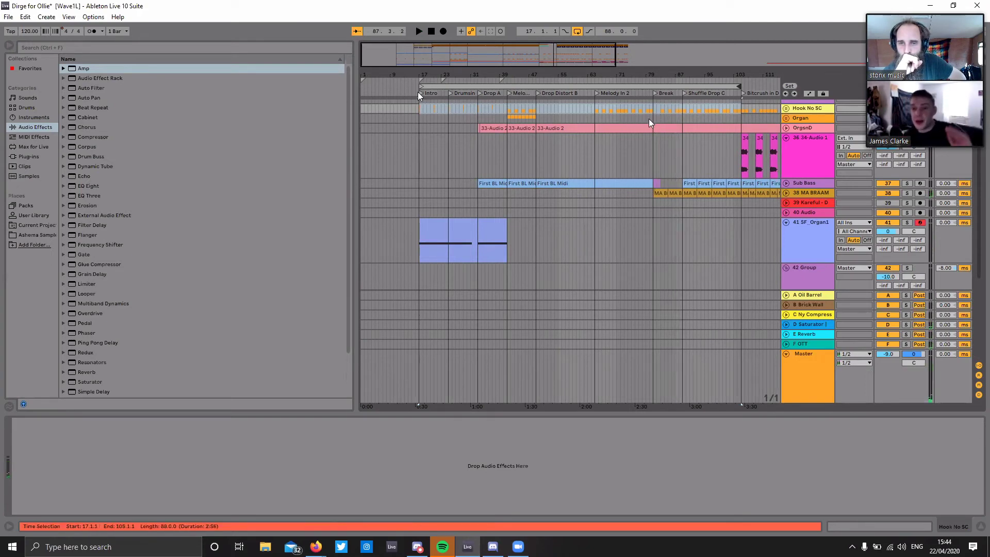
scroll(636, 197, down, 5)
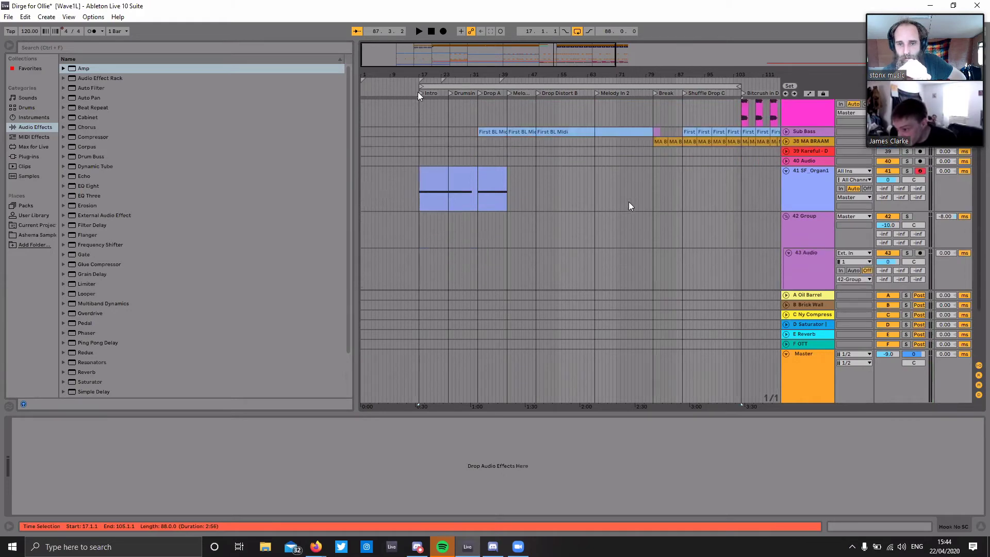
click(625, 252)
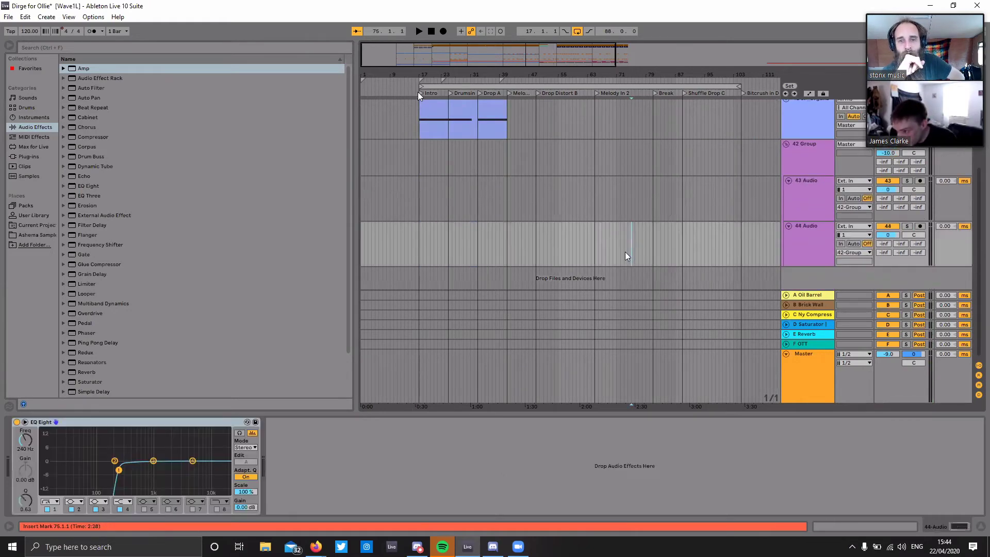
scroll(620, 261, up, 8)
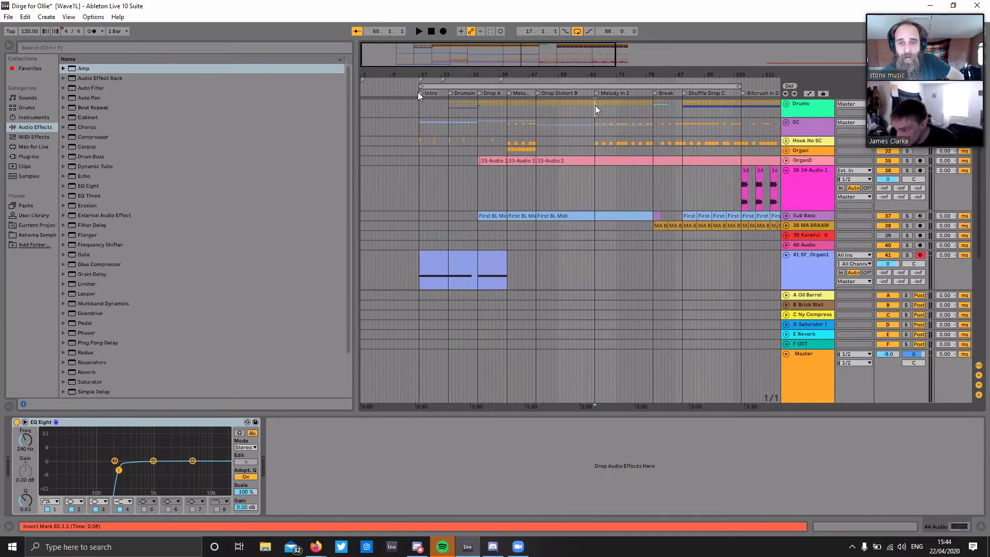
click(595, 107)
scroll(612, 129, down, 8)
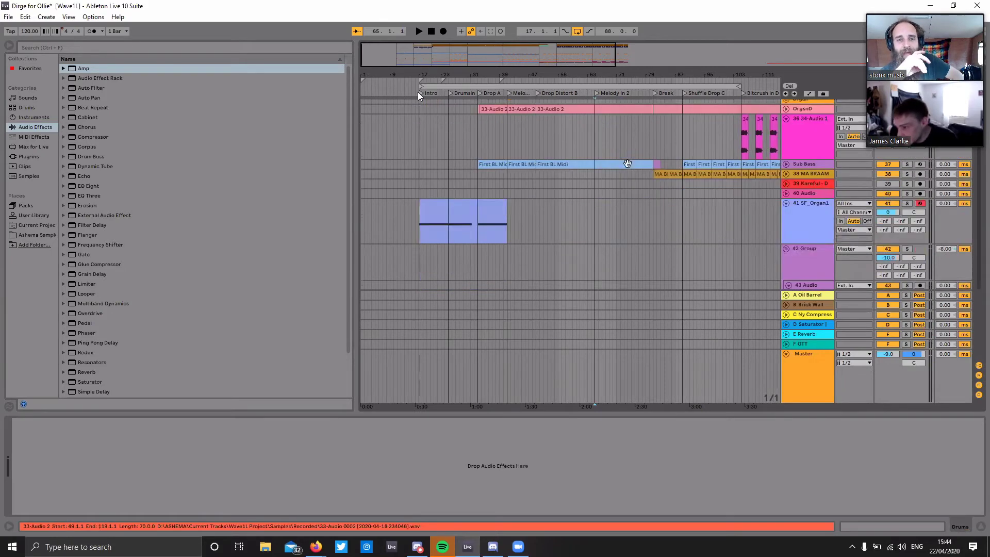
shift+click(625, 245)
scroll(625, 242, up, 5)
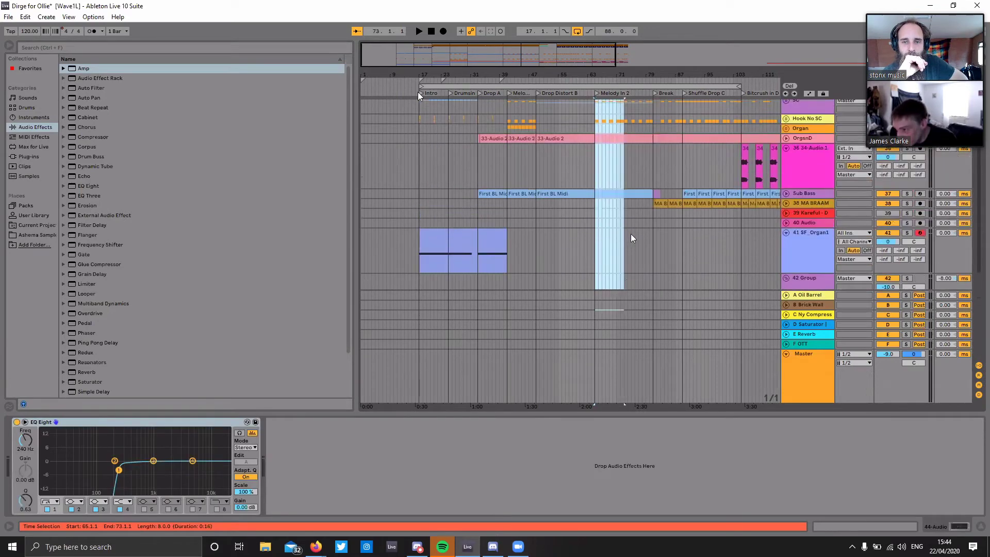
scroll(634, 235, up, 2)
key(Delete)
Step: Move the remaining Melody In 2 material at bars 73 to 81 on all tracks back to start at bar 65
scroll(642, 189, down, 4)
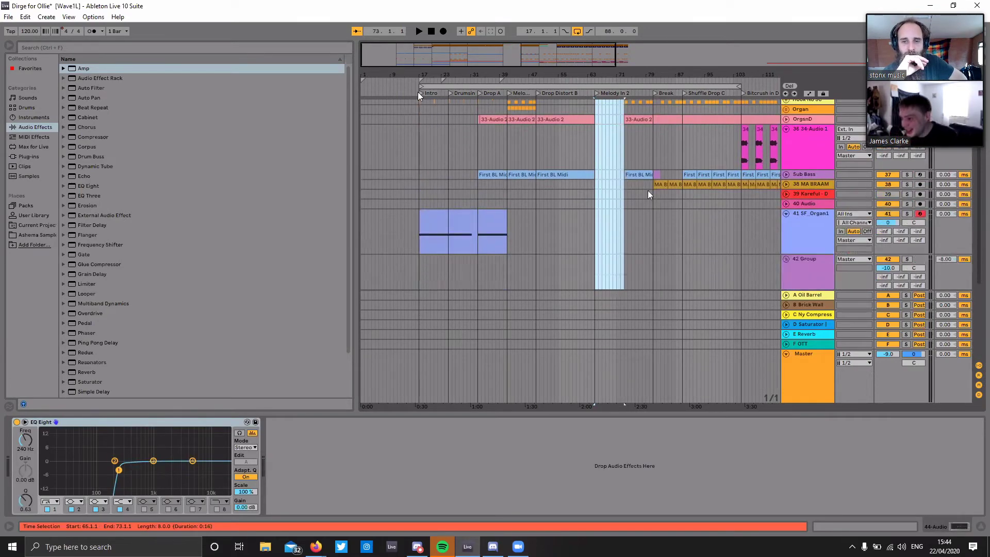
scroll(648, 196, down, 4)
click(653, 252)
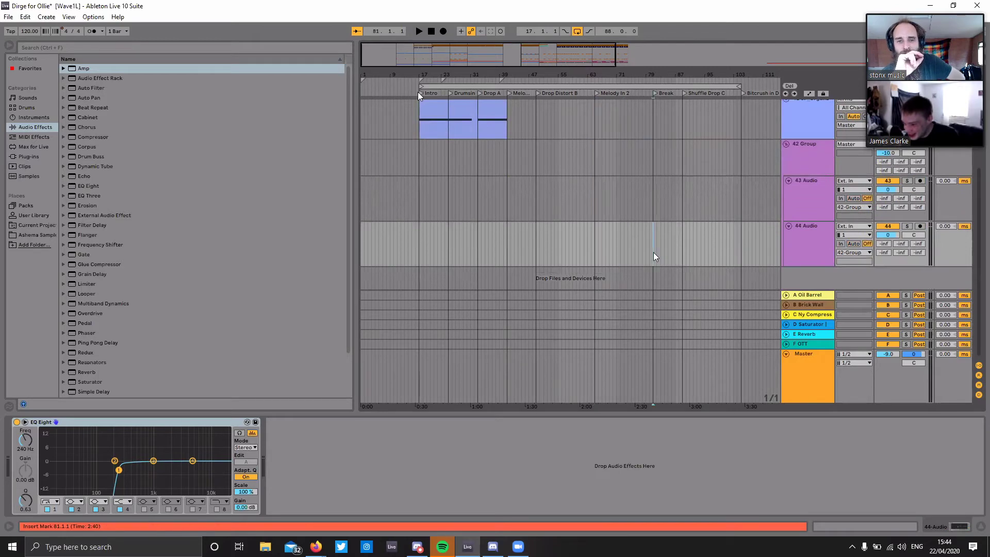
scroll(642, 241, up, 8)
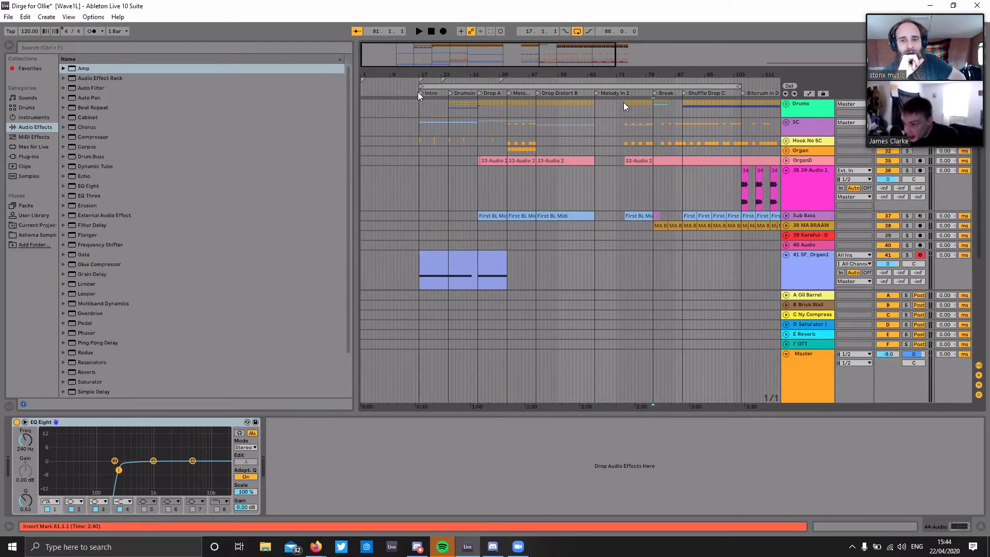
click(624, 102)
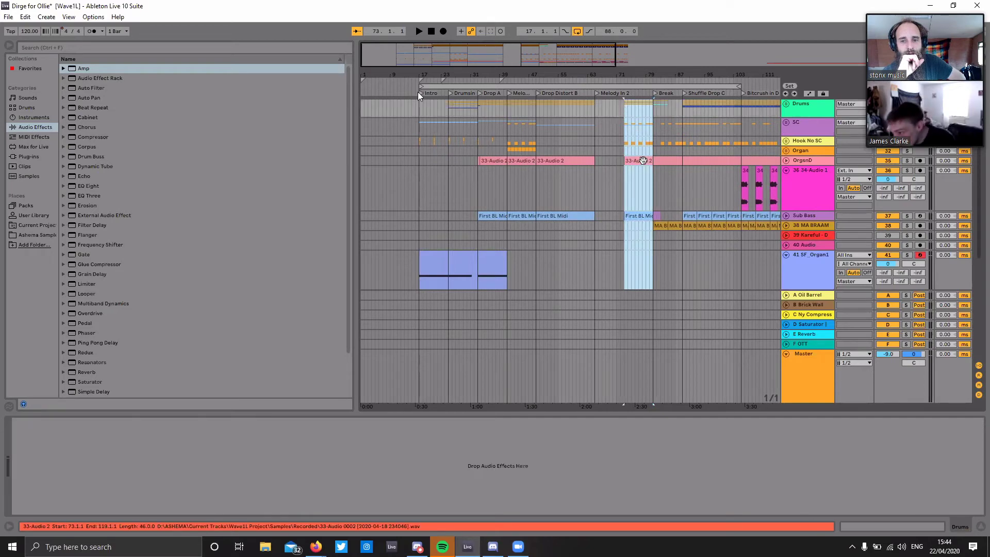
drag(645, 161, 615, 159)
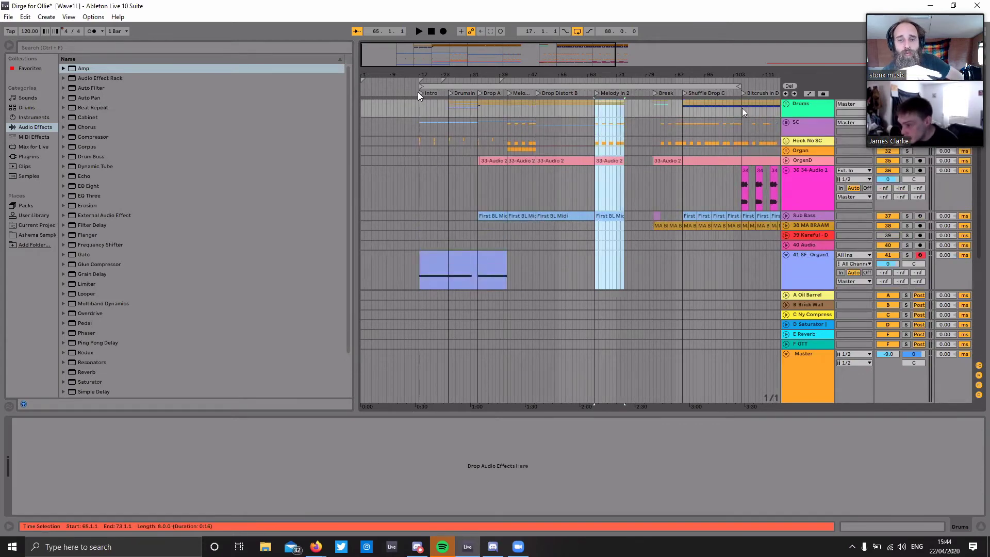
Step: Extend the arrangement loop to a length of 106 bars so that it covers the end of the track
key(minus)
click(615, 93)
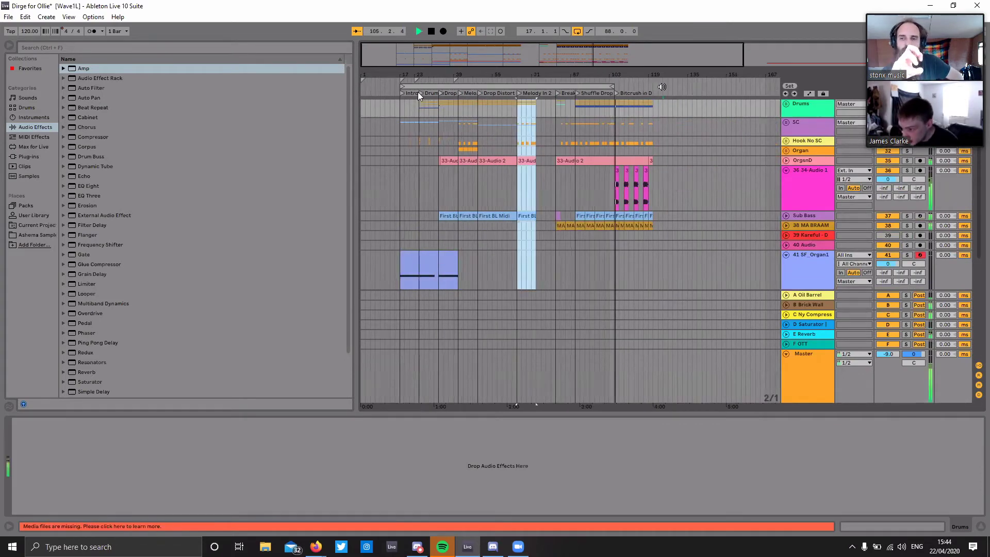
drag(561, 87, 611, 88)
click(632, 142)
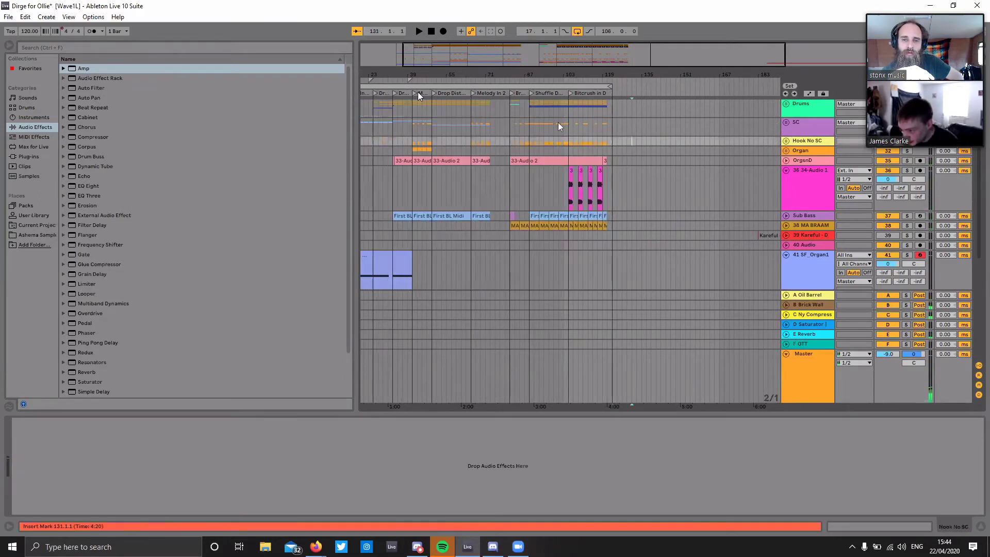
click(528, 106)
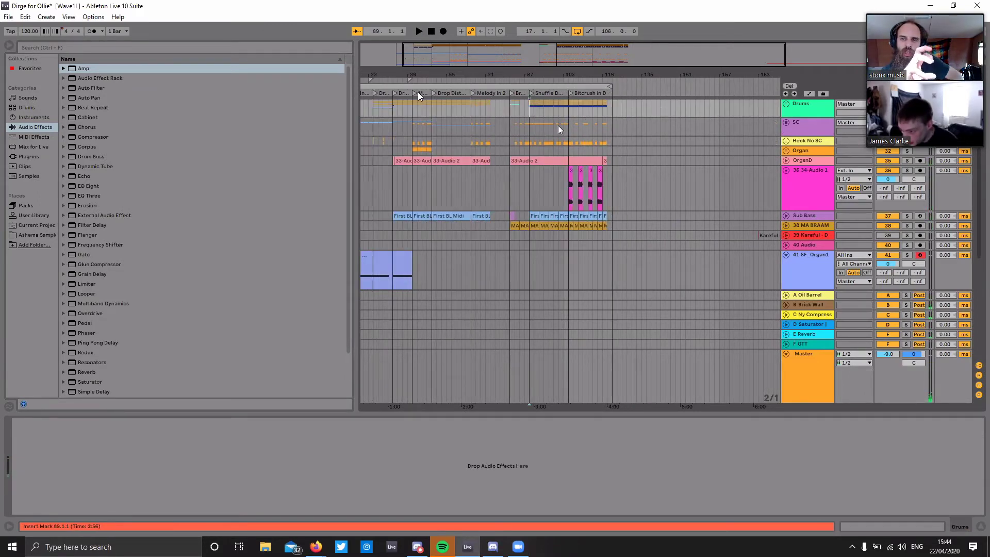
scroll(572, 144, down, 5)
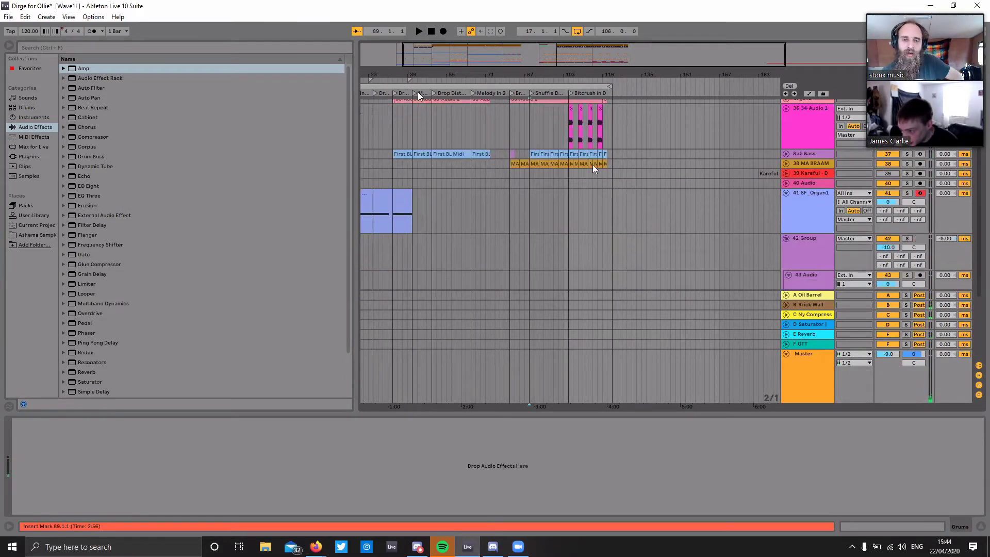
shift+click(612, 249)
scroll(584, 225, up, 5)
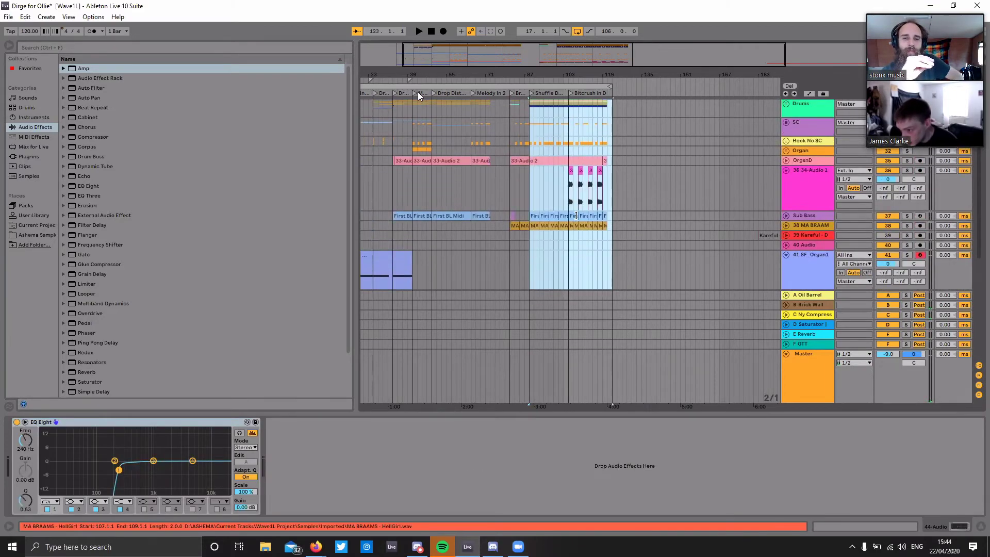
Step: Move the material from bar 81 to 123, from the Drums track through 43 Audio, back to start at bar 73
click(511, 101)
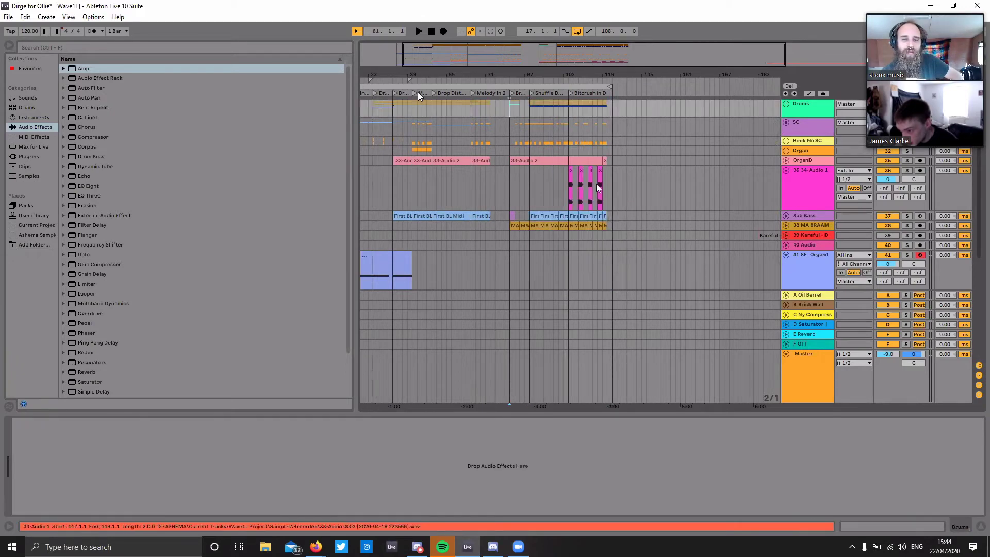
scroll(594, 190, down, 5)
scroll(611, 210, up, 1)
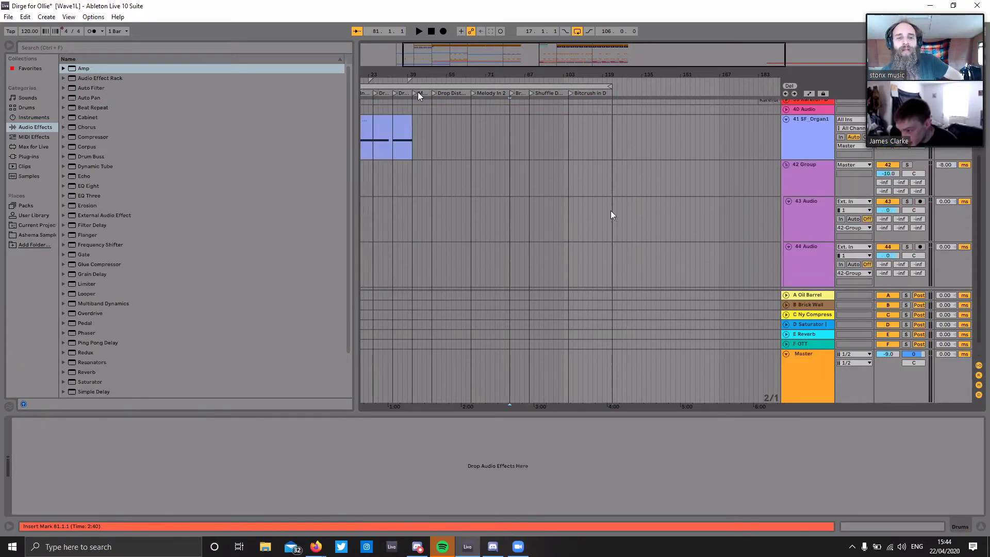
shift+click(612, 224)
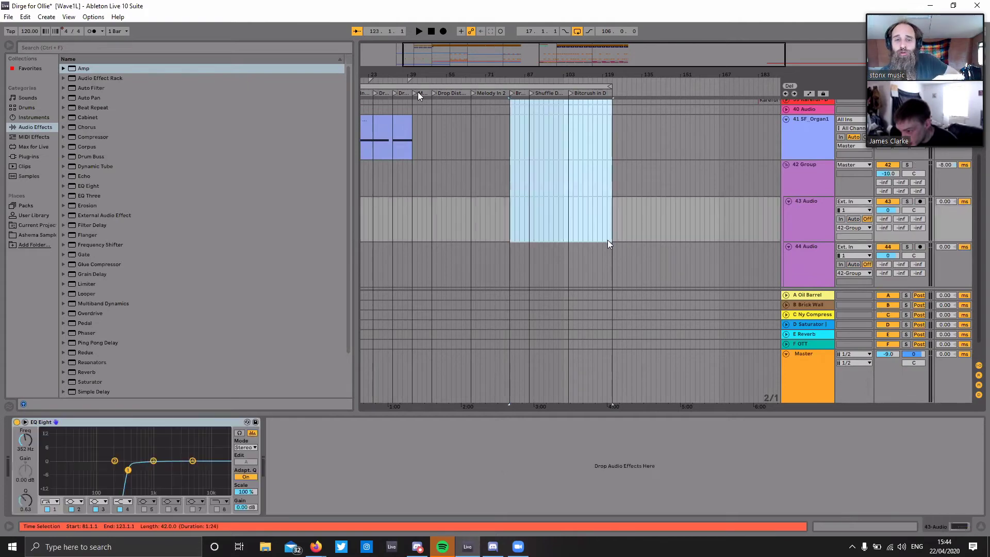
scroll(609, 240, up, 2)
scroll(609, 240, up, 5)
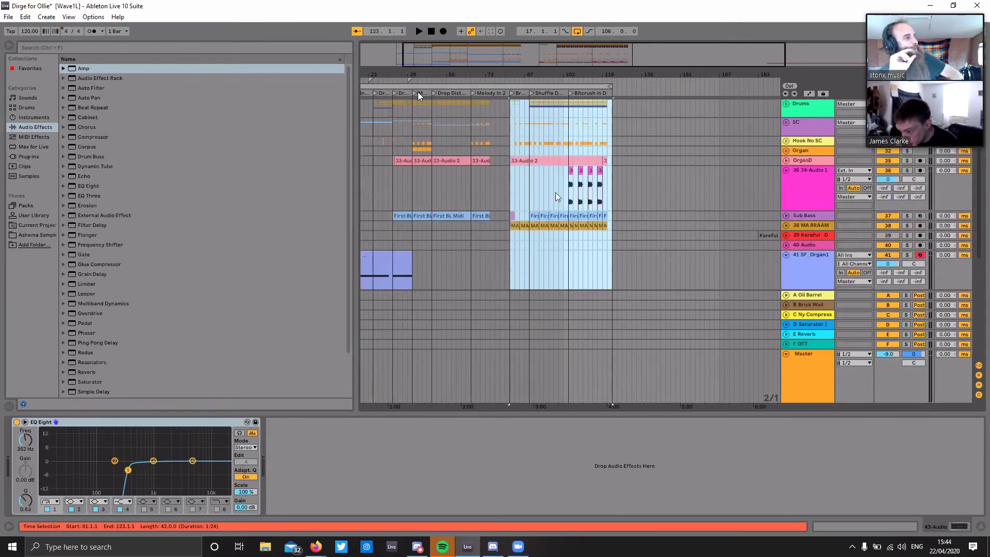
drag(526, 164, 507, 160)
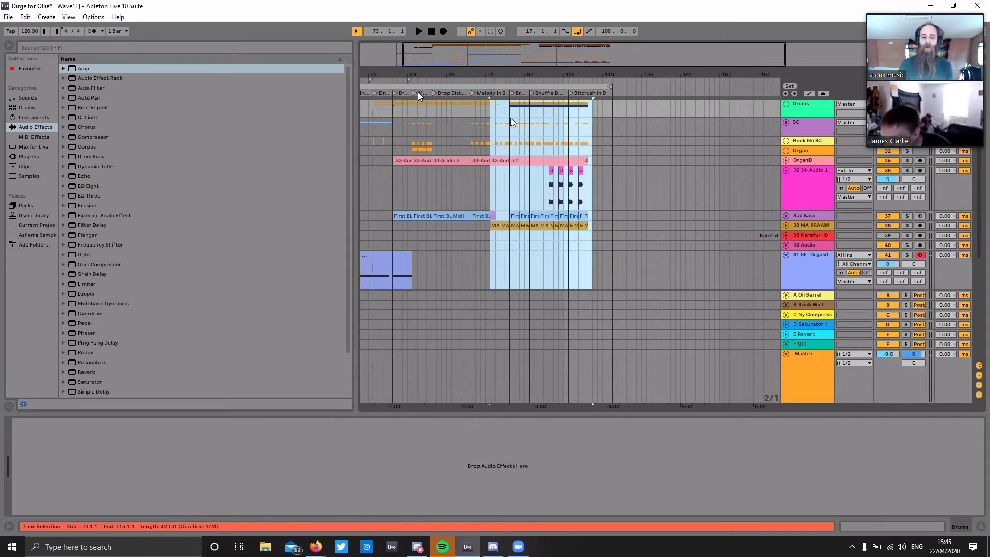
Step: Play the arrangement briefly from bar 73, where the moved section starts, and stop it
scroll(634, 103, down, 5)
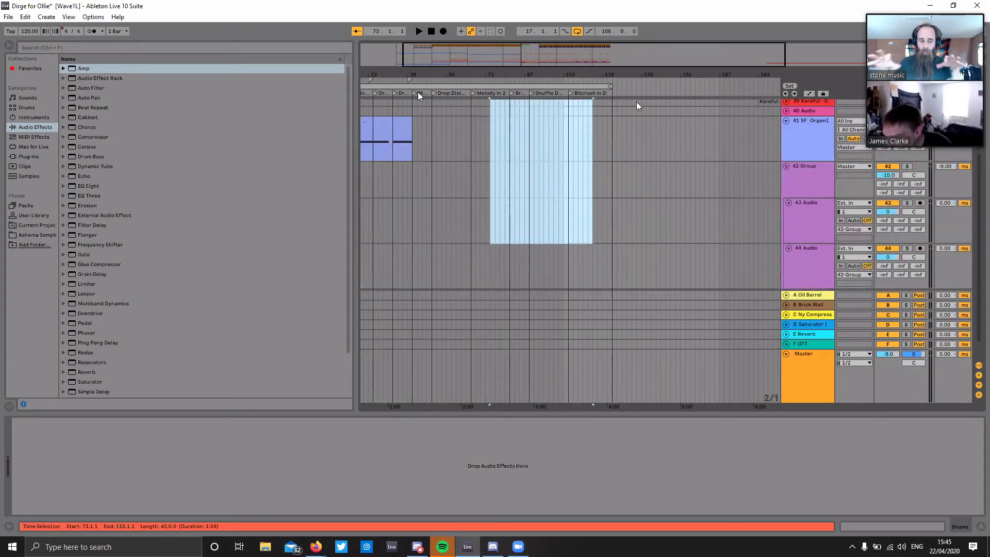
scroll(637, 102, up, 3)
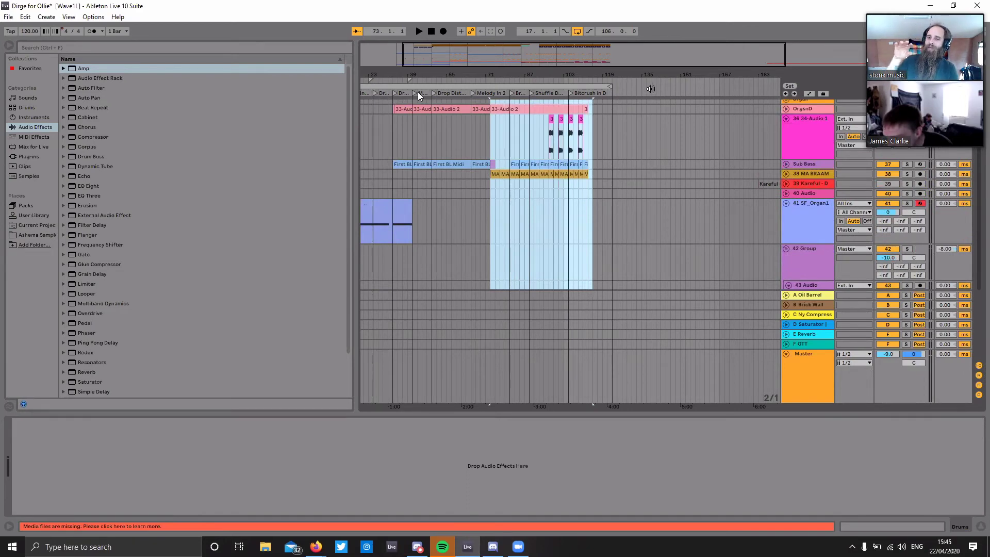
key(space)
key(space)
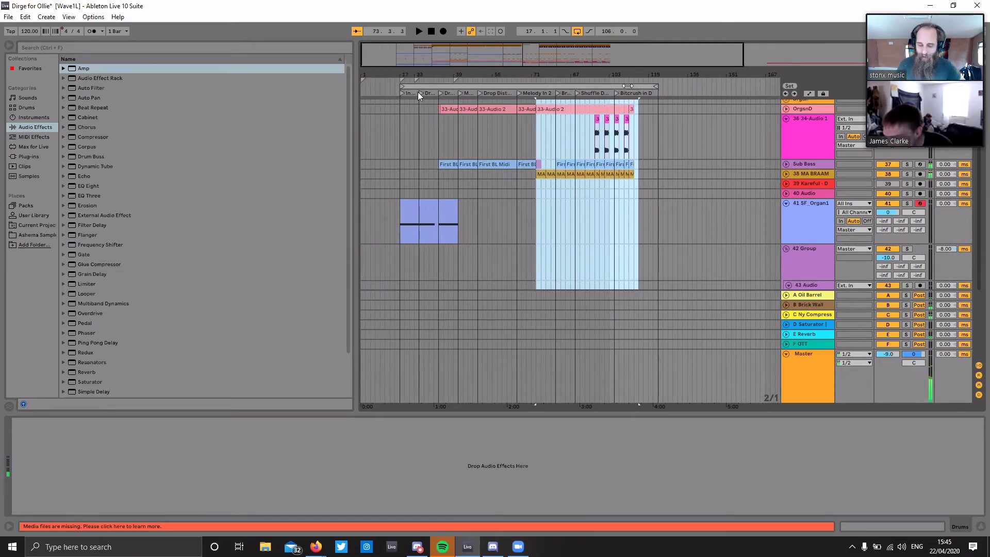
Step: Play briefly from the Melody In 2 locator, stop, and cue the Drop Distort B locator
click(518, 93)
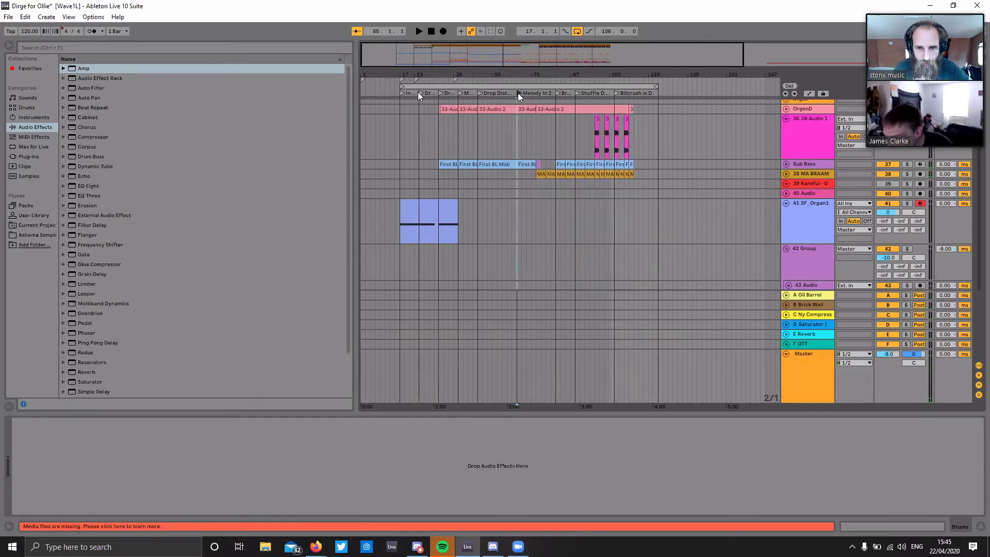
key(space)
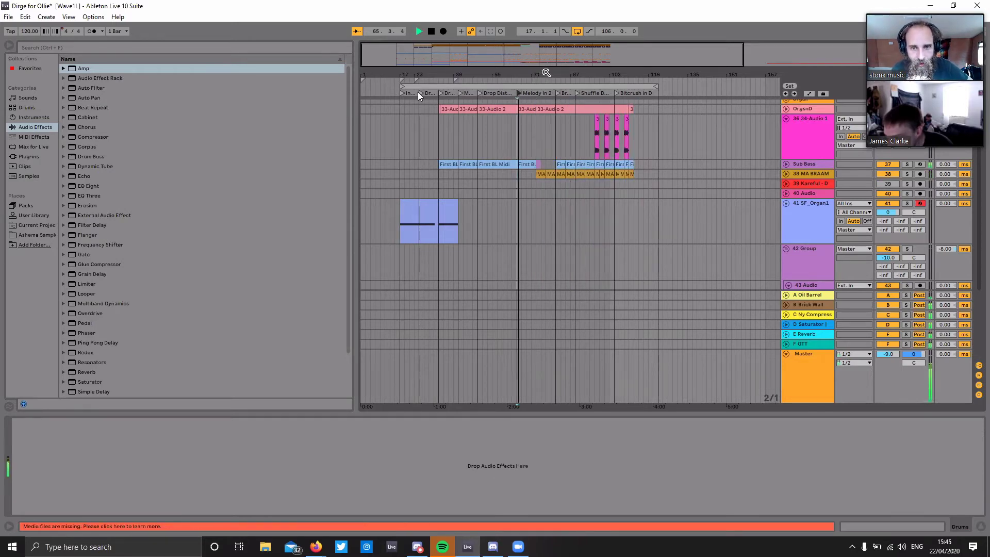
click(534, 126)
key(space)
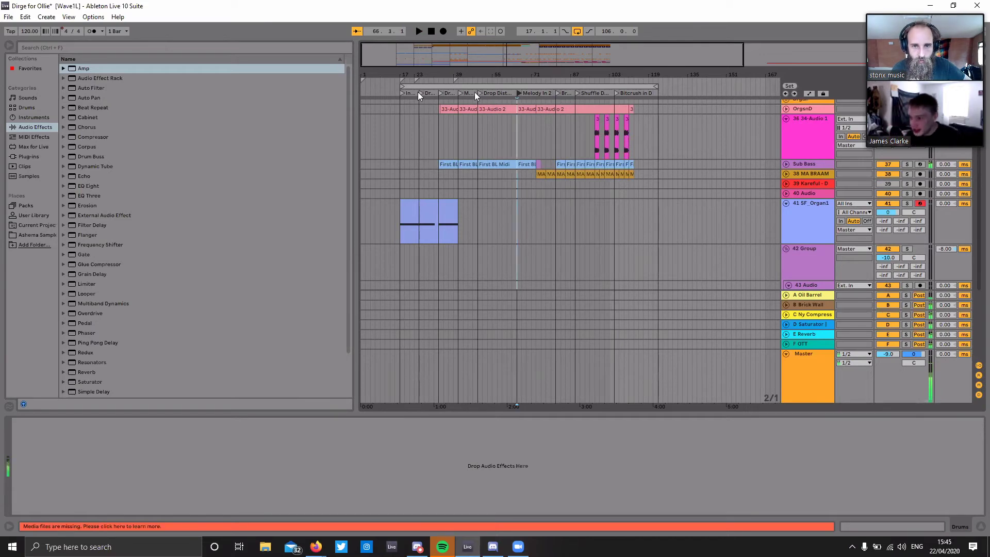
click(479, 94)
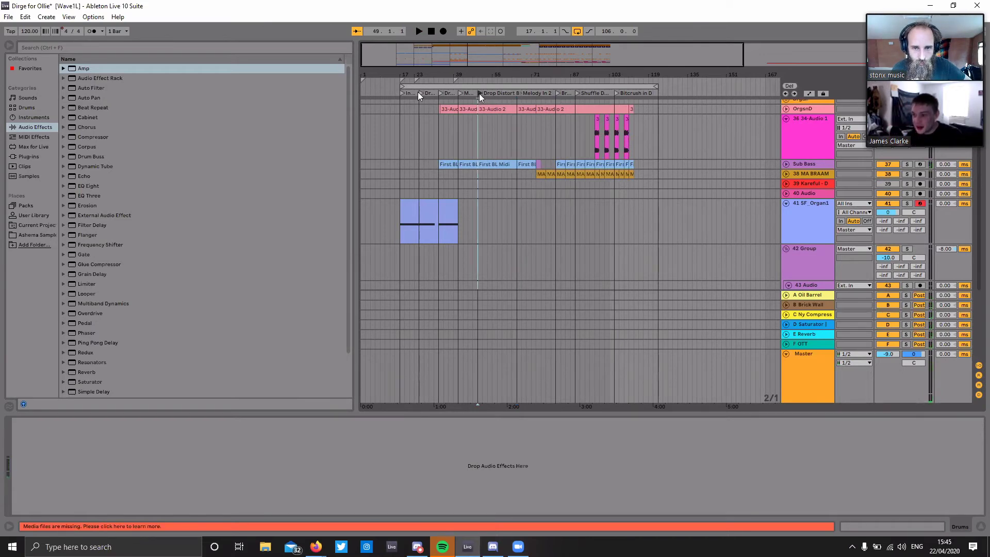
Step: Play the arrangement from the Drop Distort B locator, shorten the loop to 96 bars during playback, and stop
key(space)
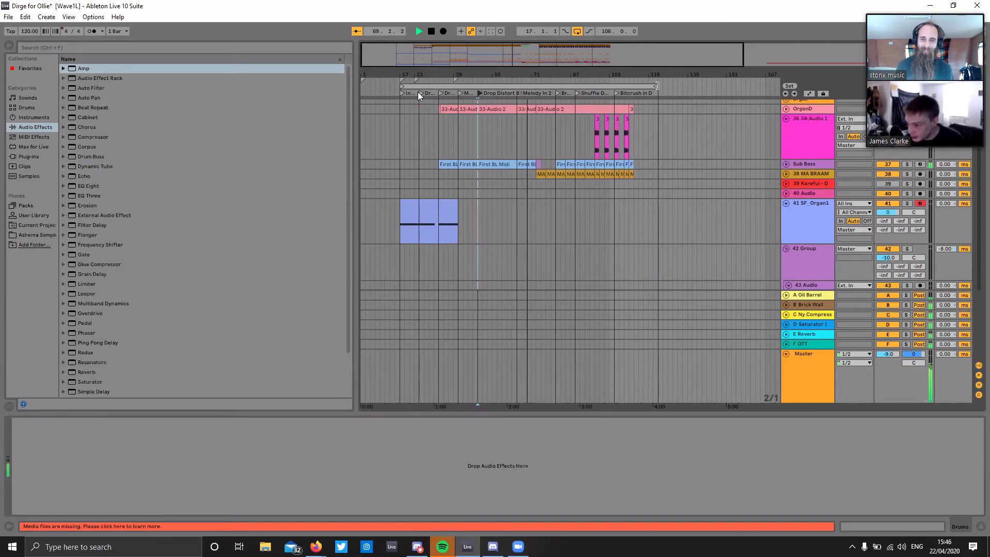
drag(656, 88, 633, 89)
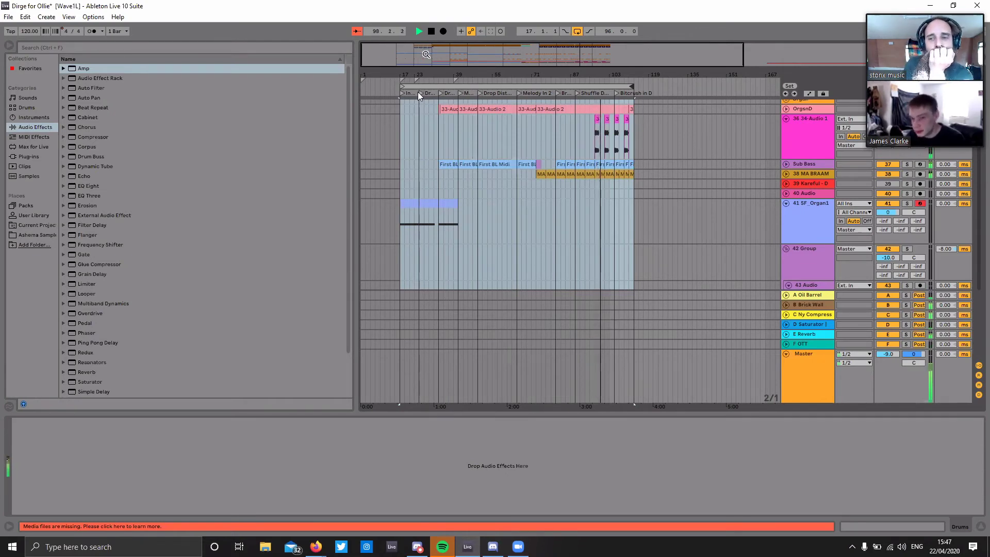
key(space)
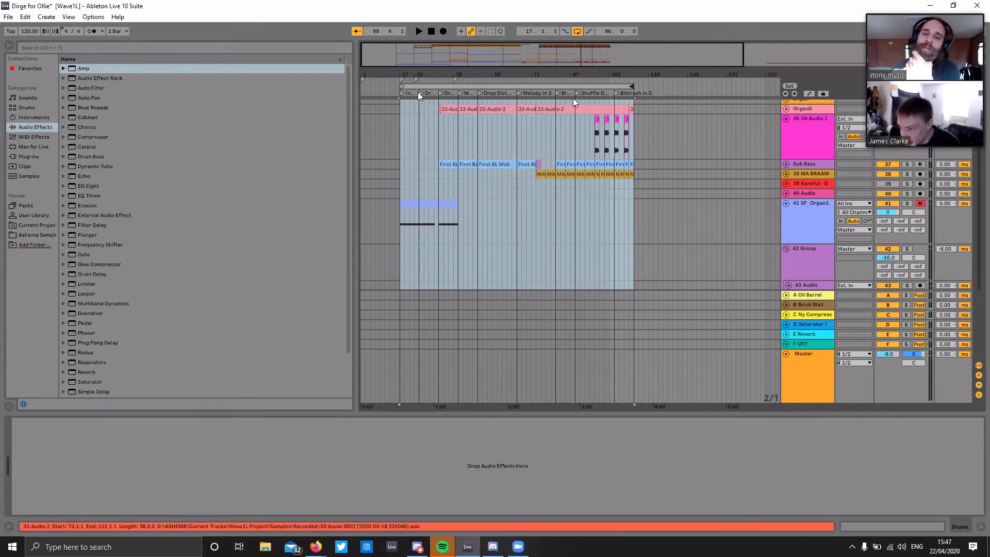
Step: Add a locator at bar 73 and name it Break
right_click(539, 96)
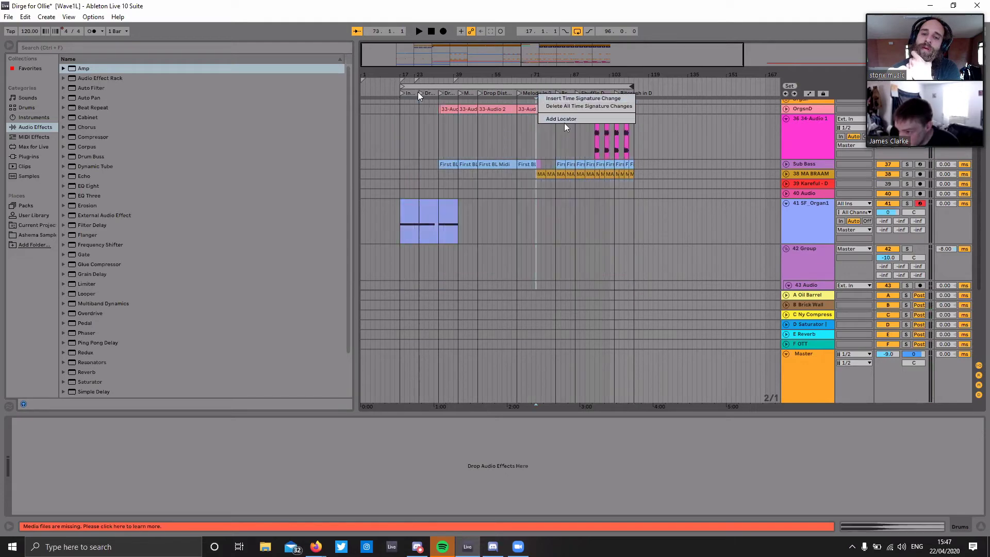
click(604, 120)
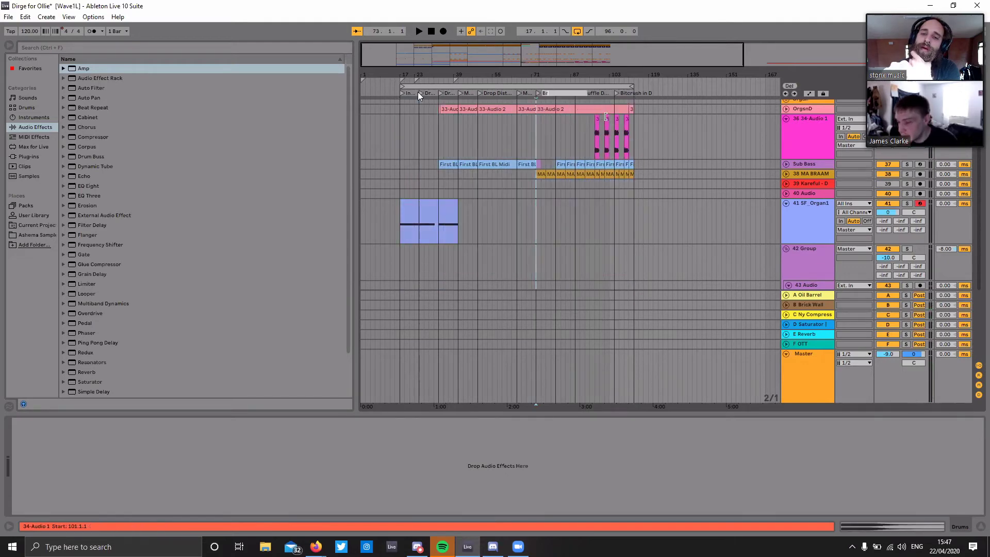
text(Break)
key(Return)
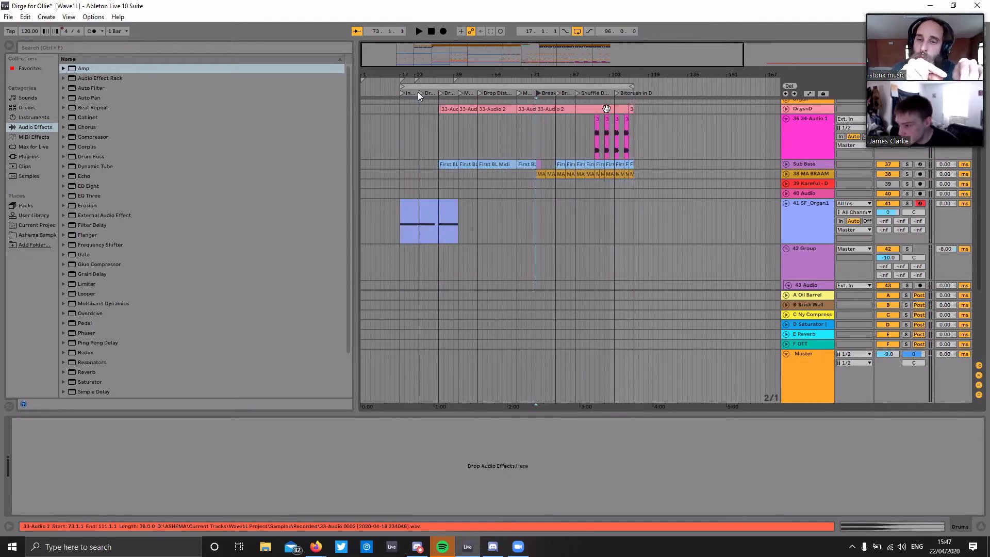
Step: Play briefly from the Shuffle Drop C locator at bar 89, stop, and check the locators at bars 81 and 73
click(577, 93)
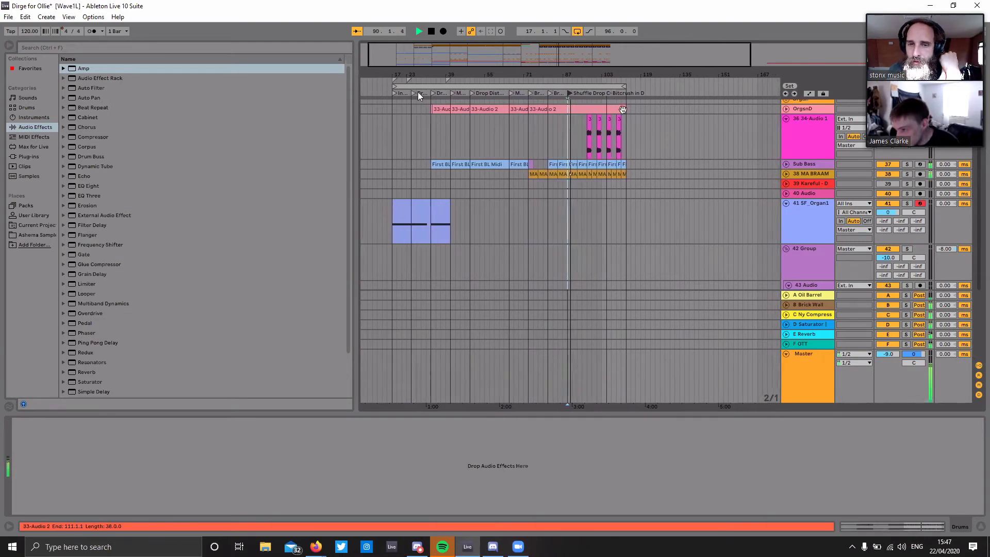
key(space)
click(547, 93)
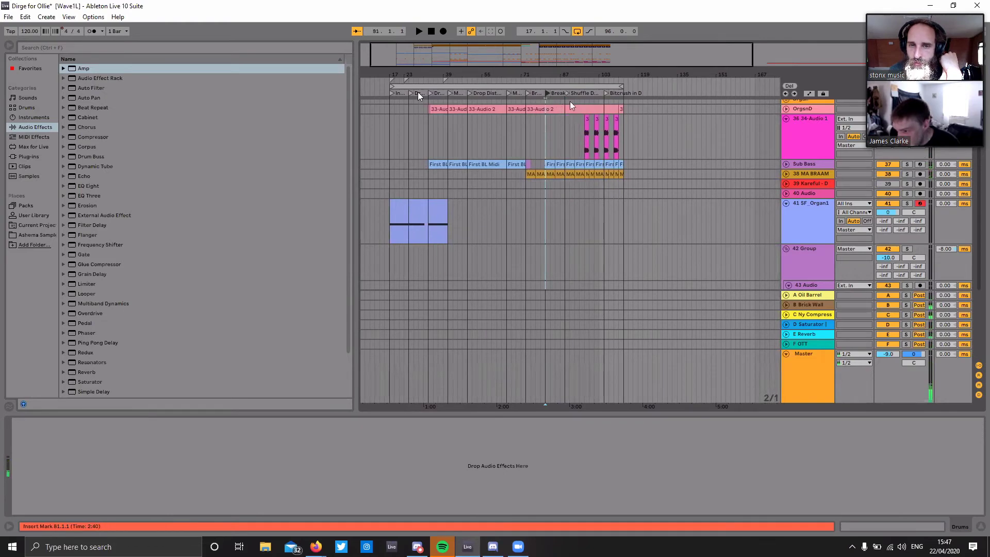
click(528, 93)
key(space)
Step: Rename the locator at bar 81 as Shuffle Drop C
right_click(558, 93)
click(586, 107)
text(Shuffle Drop C)
key(Return)
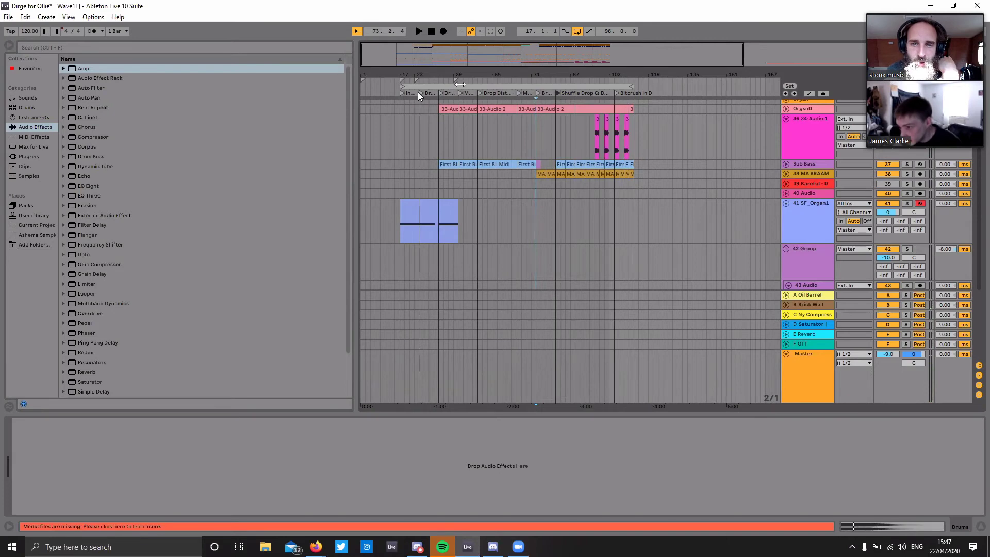
Step: Shorten the loop to 32 bars starting at bar 81 and play it briefly
drag(402, 85, 556, 98)
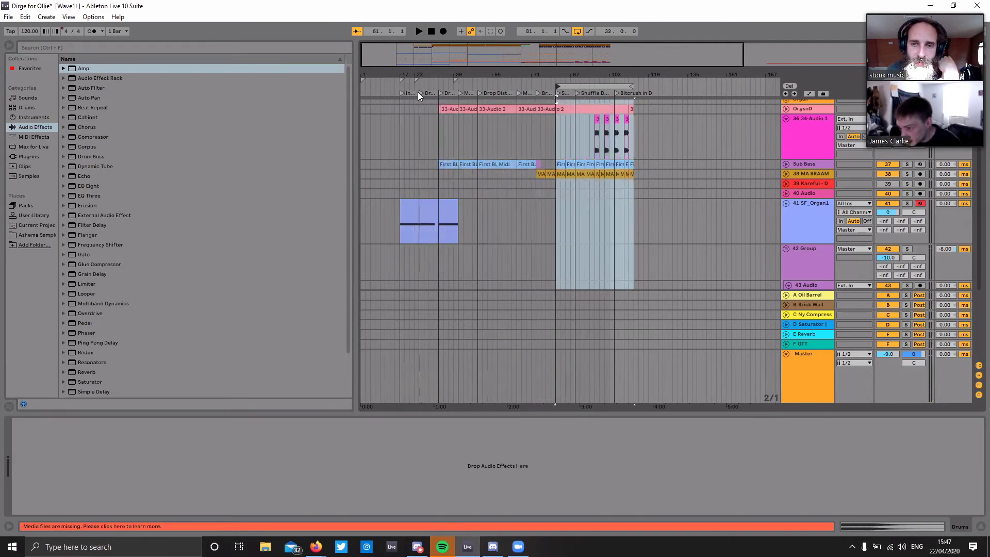
key(space)
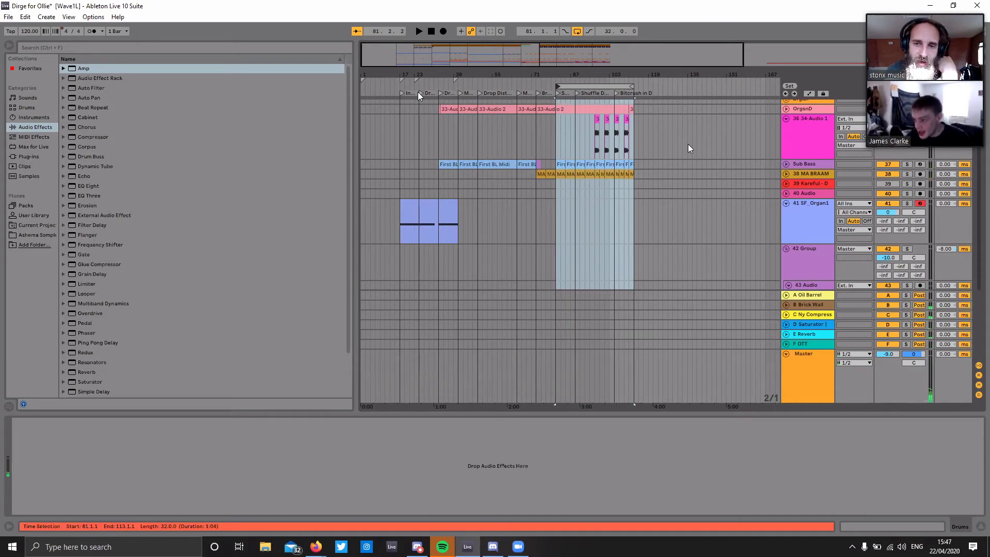
Step: Delete the duplicate Shuffle Drop C locator at bar 89 and move the Bitcrush in D locator to bar 97
right_click(577, 94)
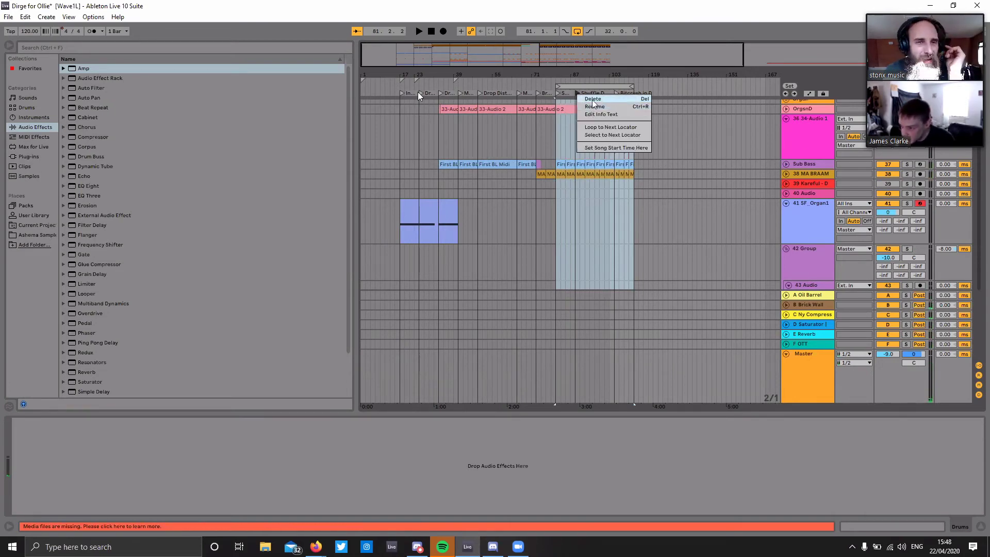
click(593, 100)
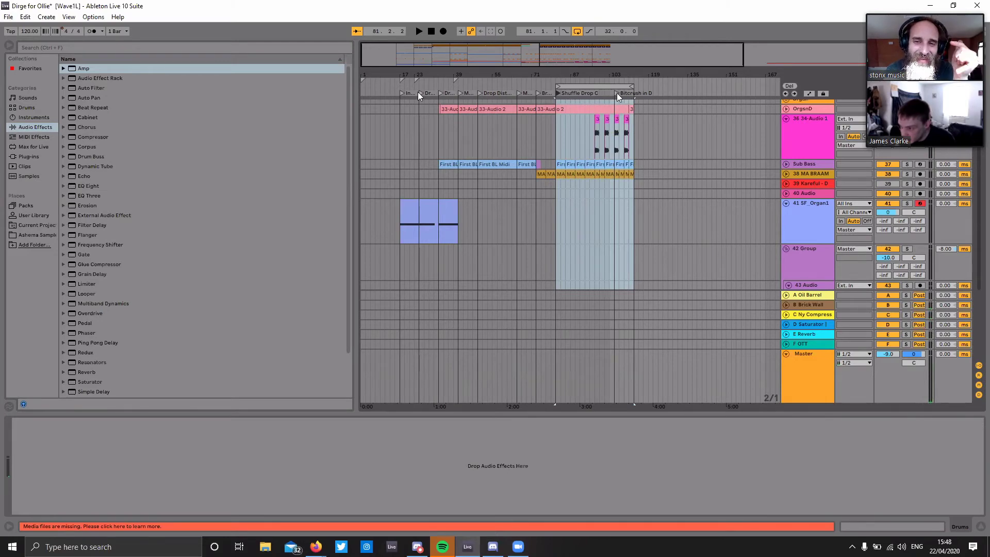
right_click(617, 93)
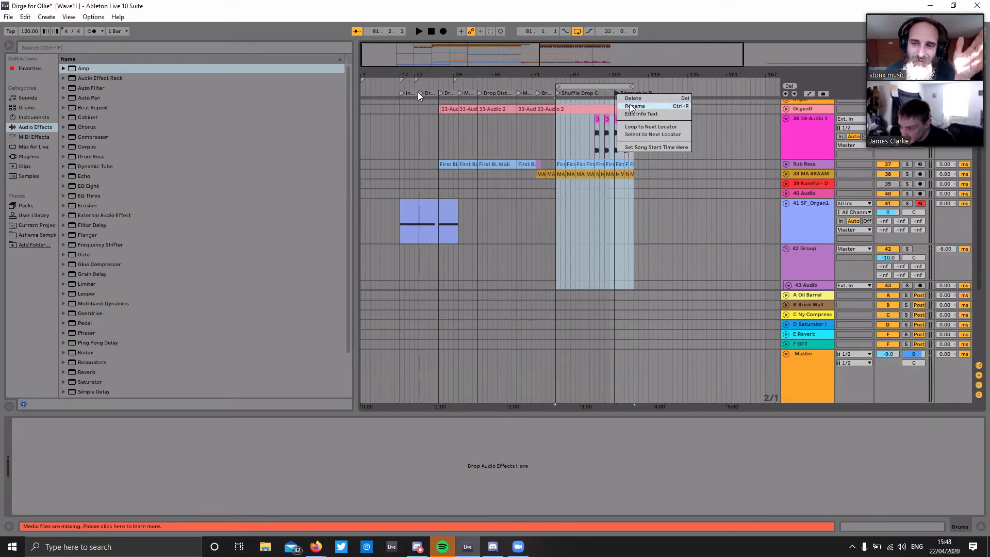
click(617, 94)
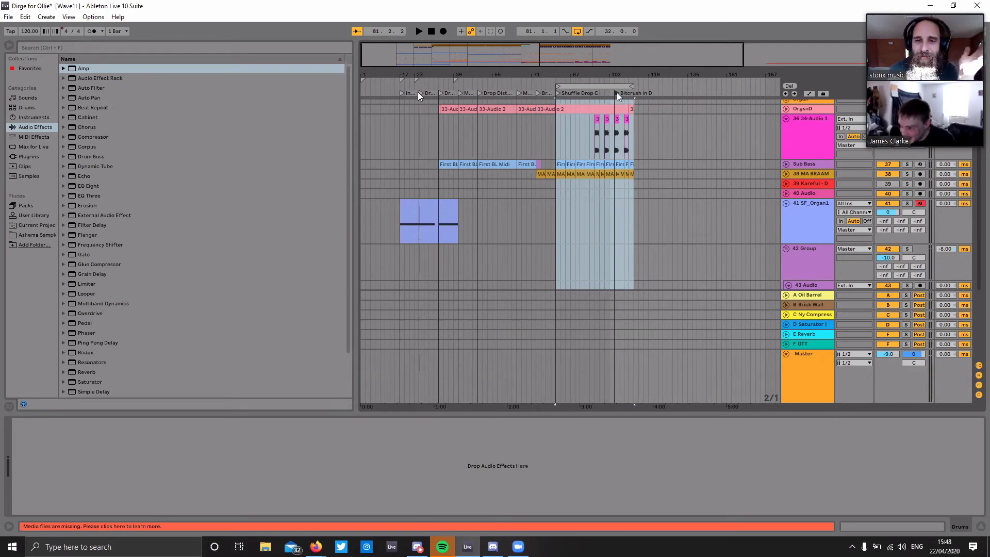
drag(616, 93, 599, 96)
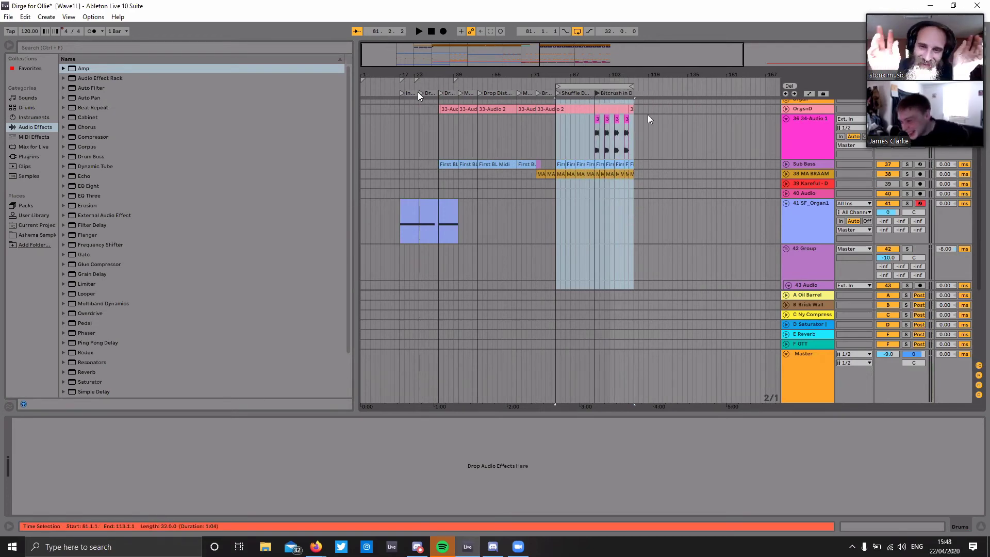
Step: Set the arrangement loop to 16 bars starting at bar 105, and stop playback after listening to the track's end
drag(562, 84, 401, 84)
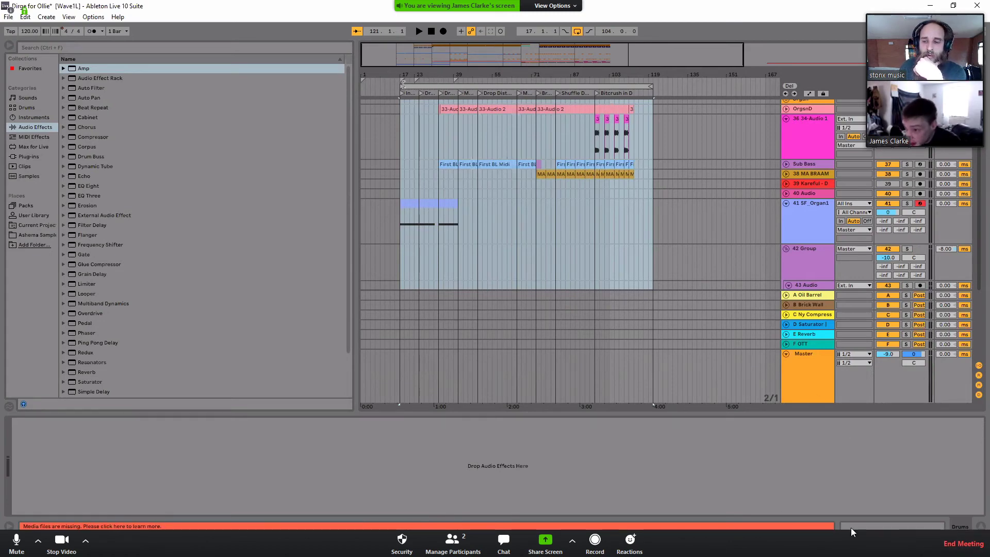
drag(402, 87, 615, 76)
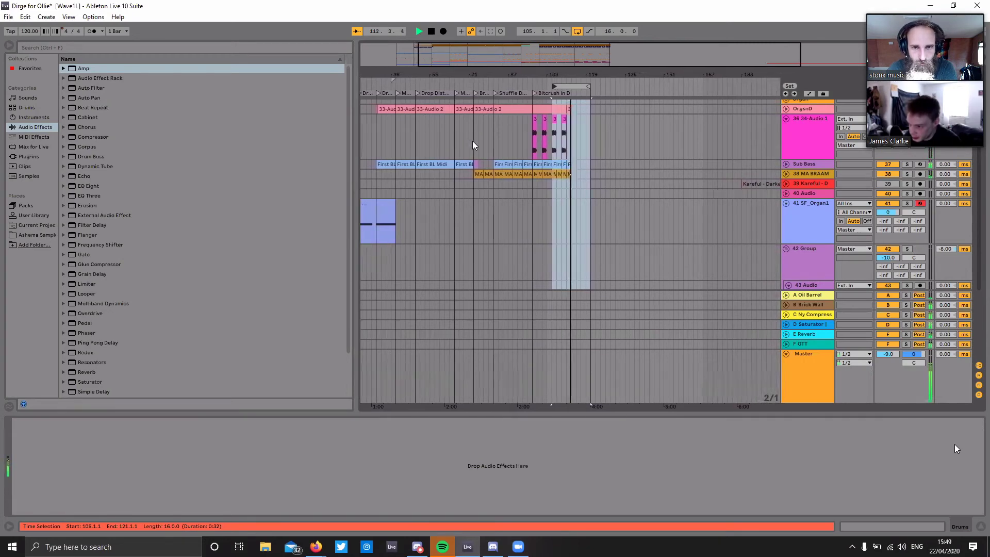
key(space)
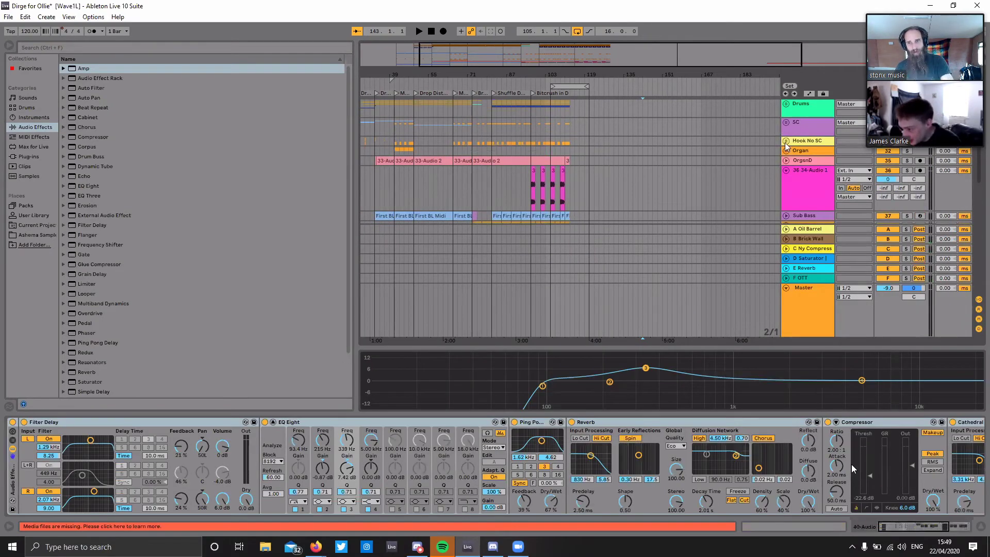
Step: Unfold the Hook No SC group and play the B3 Wave Ambient clips close to the end of the track
click(786, 141)
scroll(656, 202, down, 5)
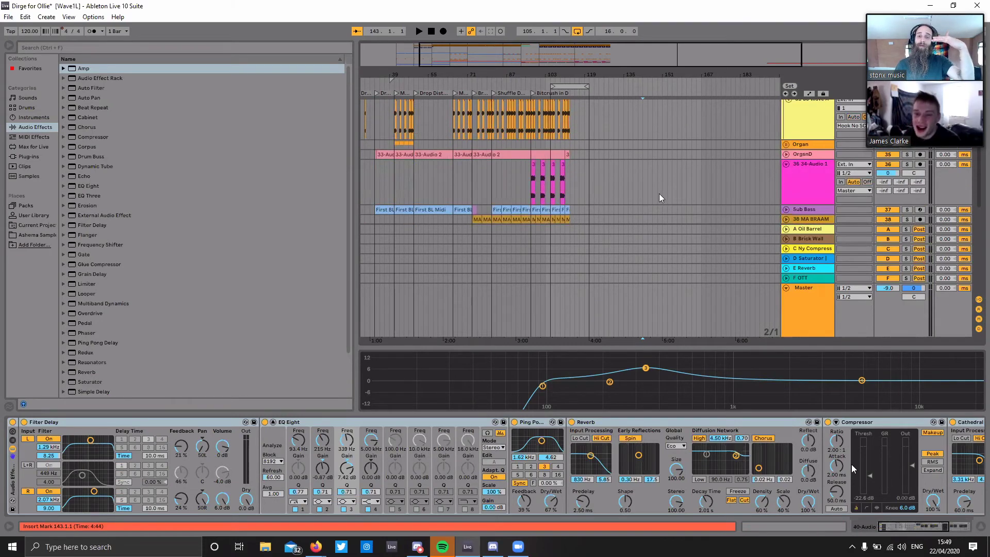
scroll(845, 209, up, 3)
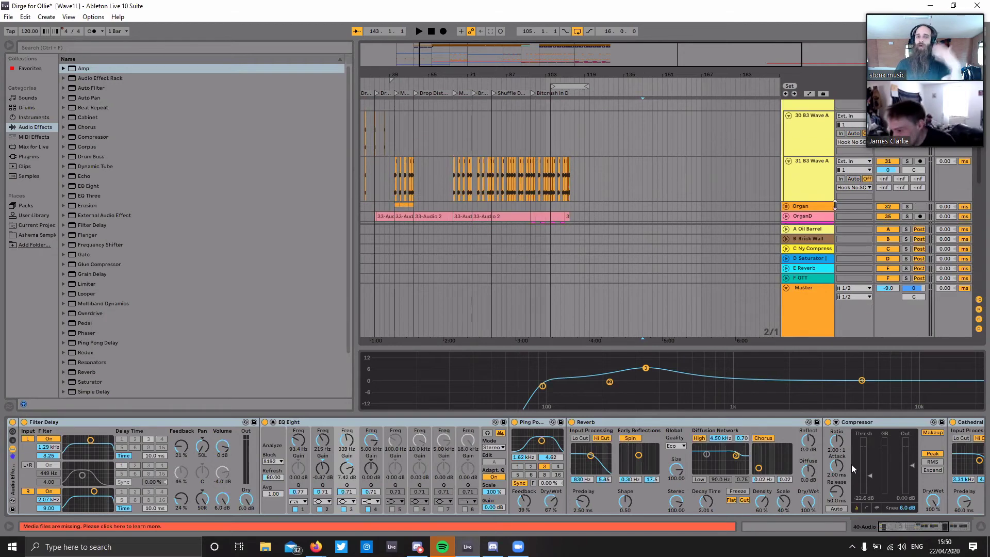
scroll(619, 197, up, 4)
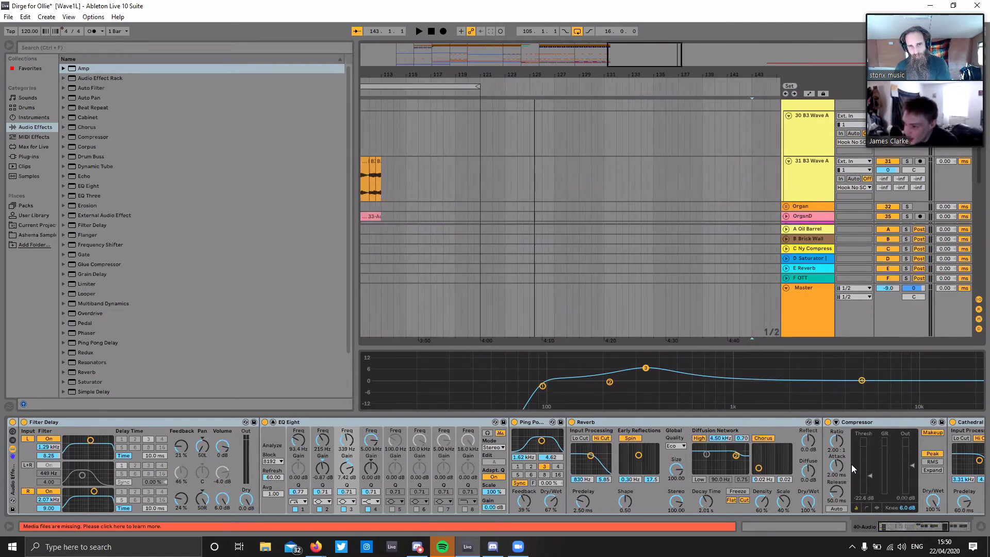
drag(642, 54, 616, 53)
scroll(629, 164, left, 5)
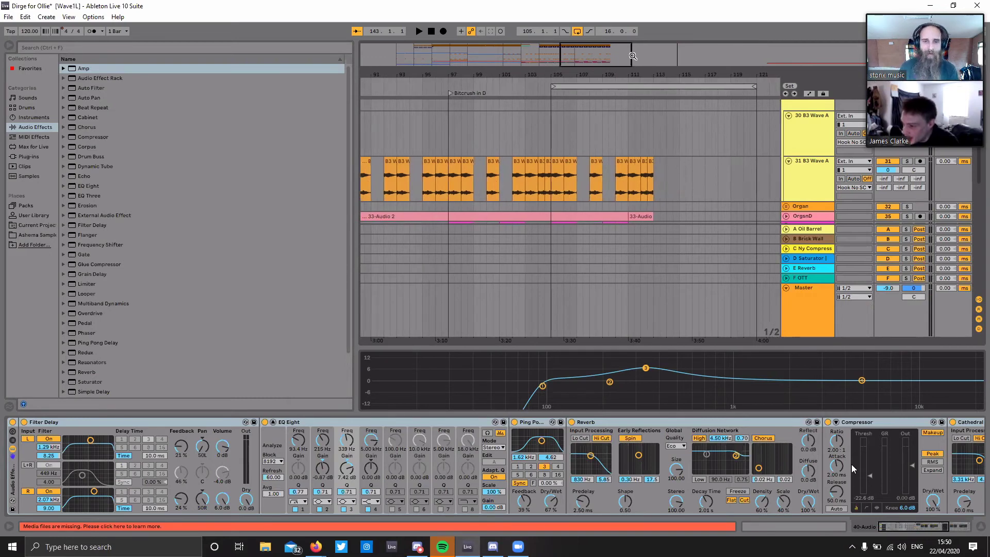
click(582, 98)
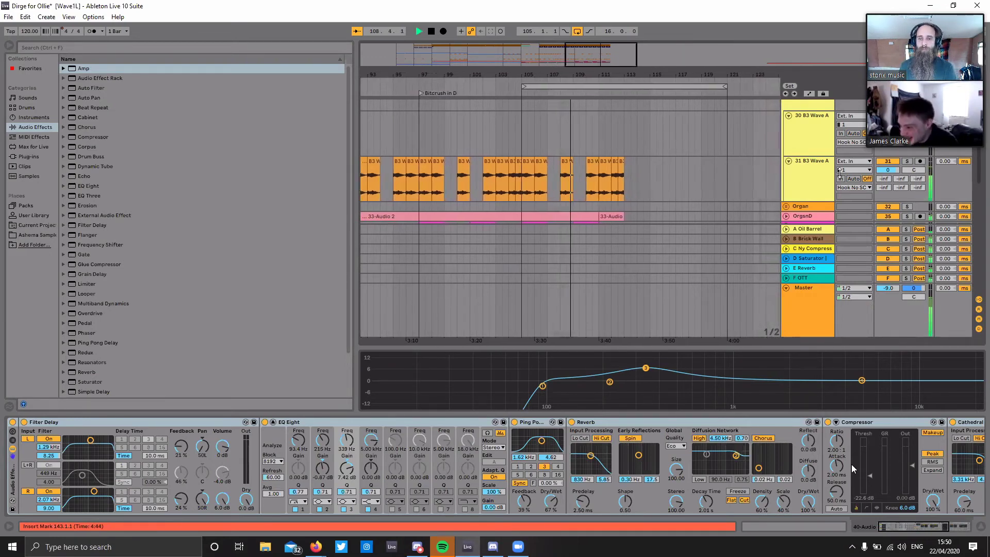
Step: Solo the 31 B3 Wave Ambient track, open its last clip's settings, and stop playback
click(907, 161)
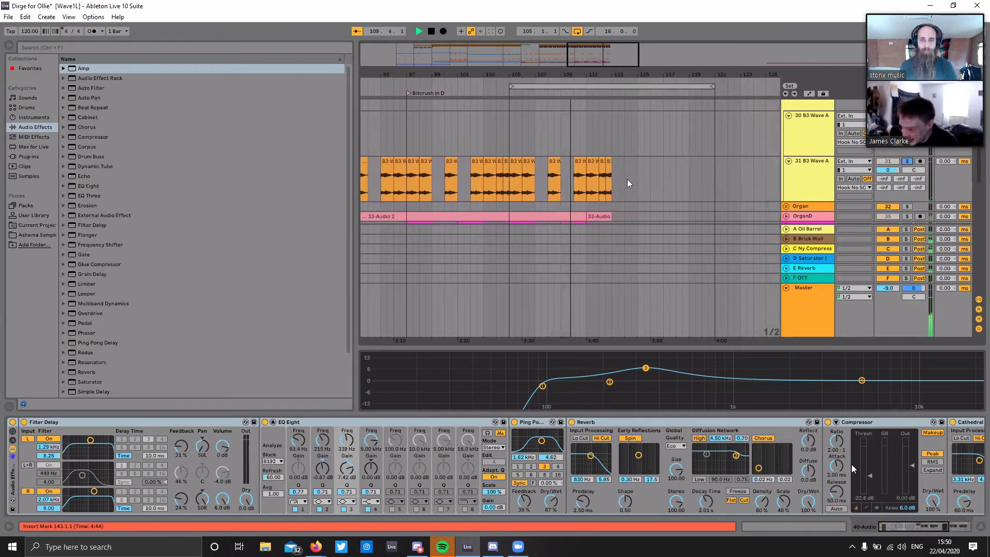
click(602, 176)
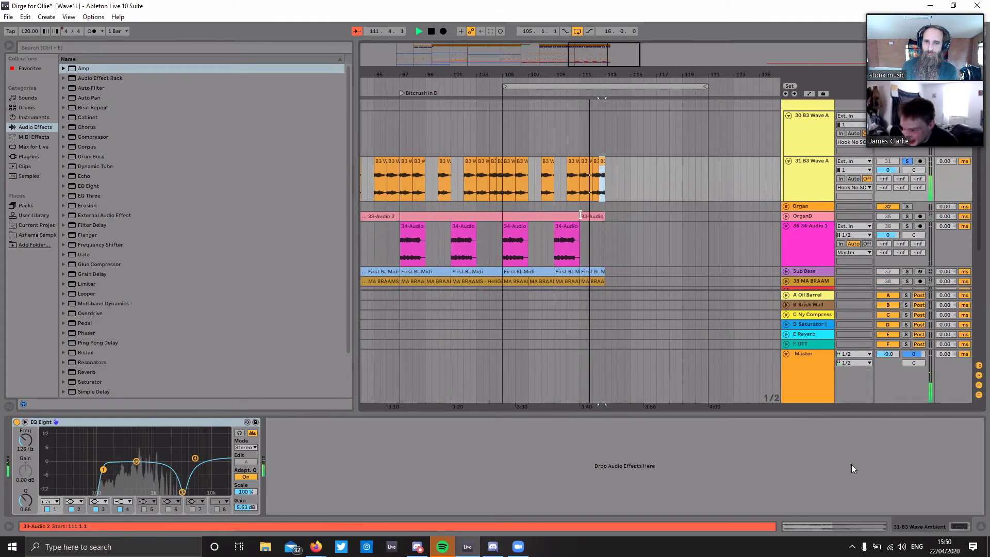
key(space)
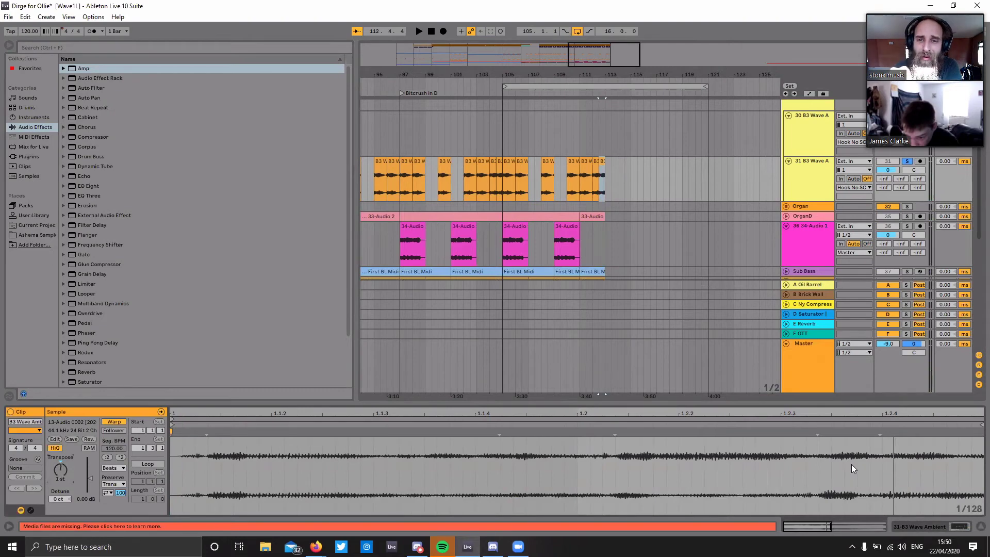
Step: Audition the last B3 Wave Ambient clip at different transpositions and set its Transpose to 3 st
key(space)
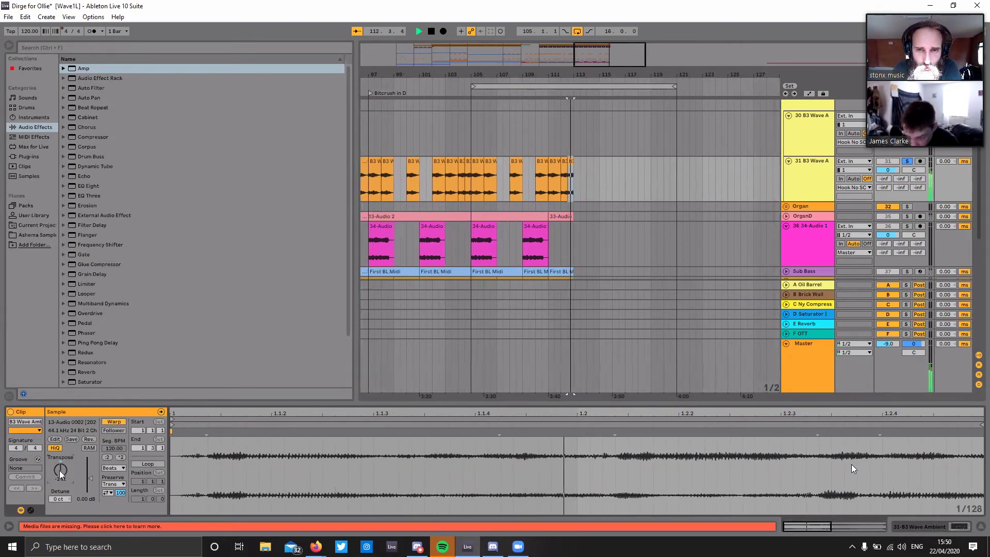
key(space)
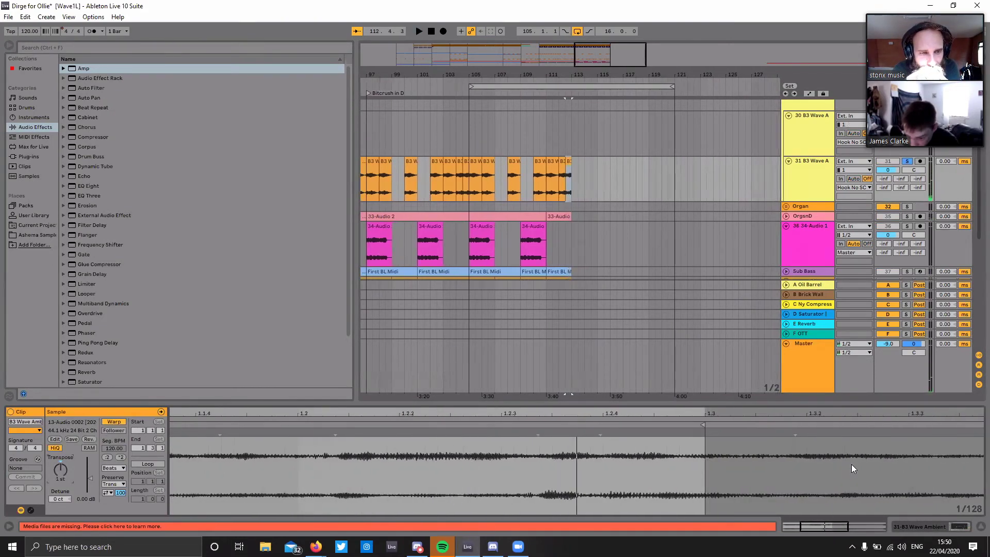
key(space)
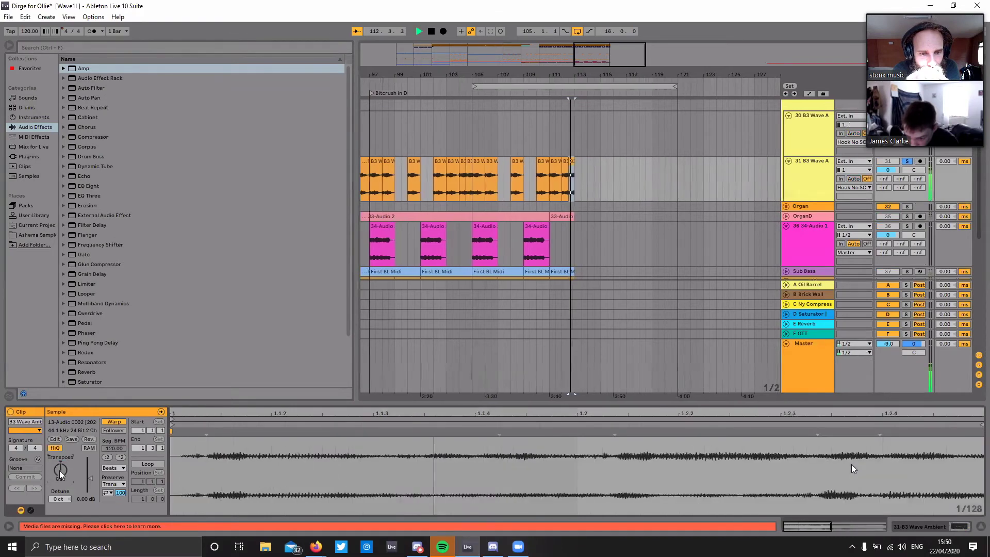
click(550, 93)
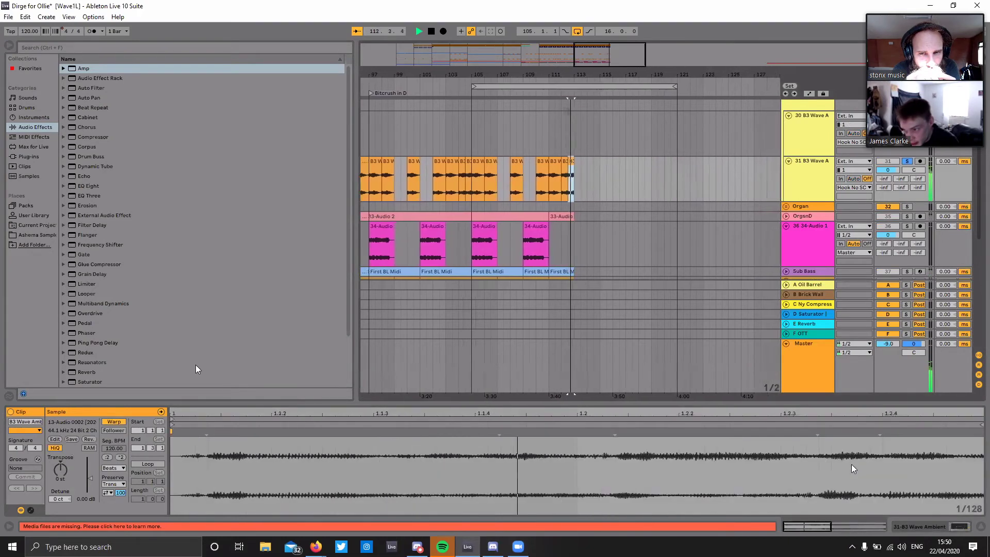
key(space)
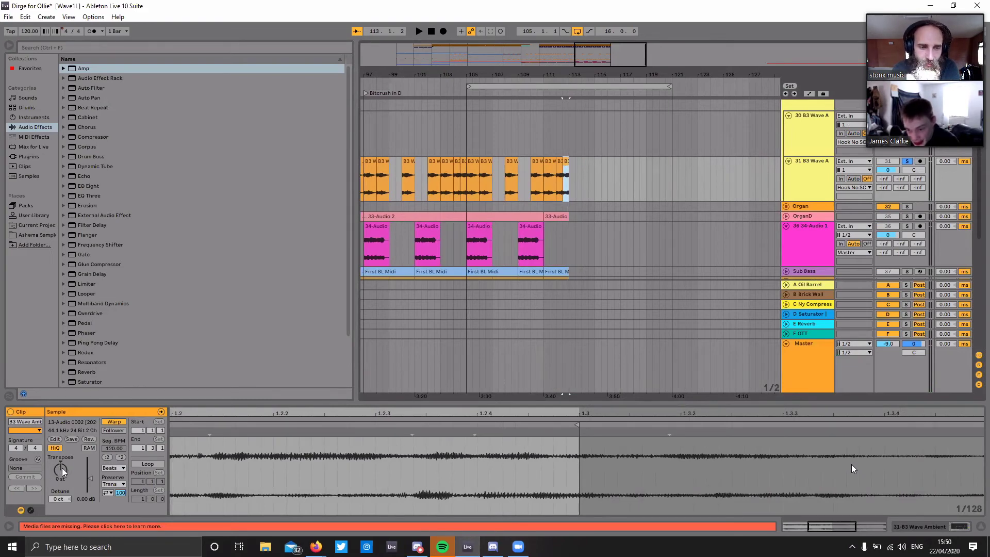
drag(62, 469, 62, 472)
key(space)
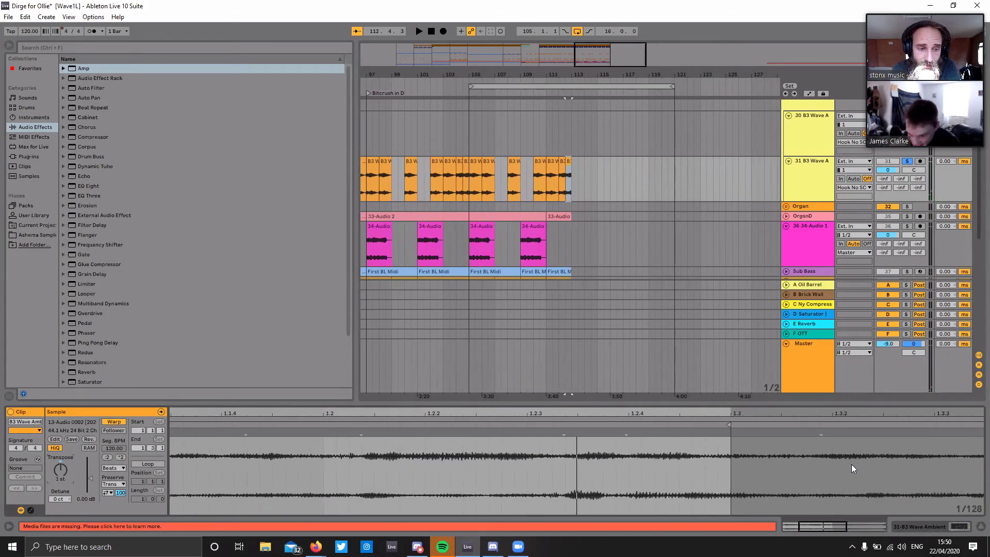
click(578, 185)
click(571, 184)
key(ctrl+v)
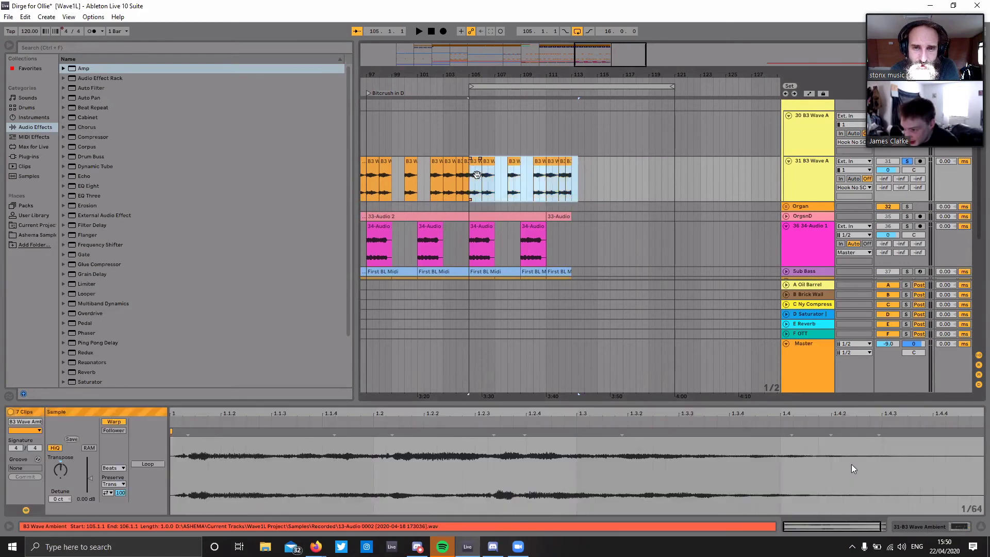
key(ctrl+z)
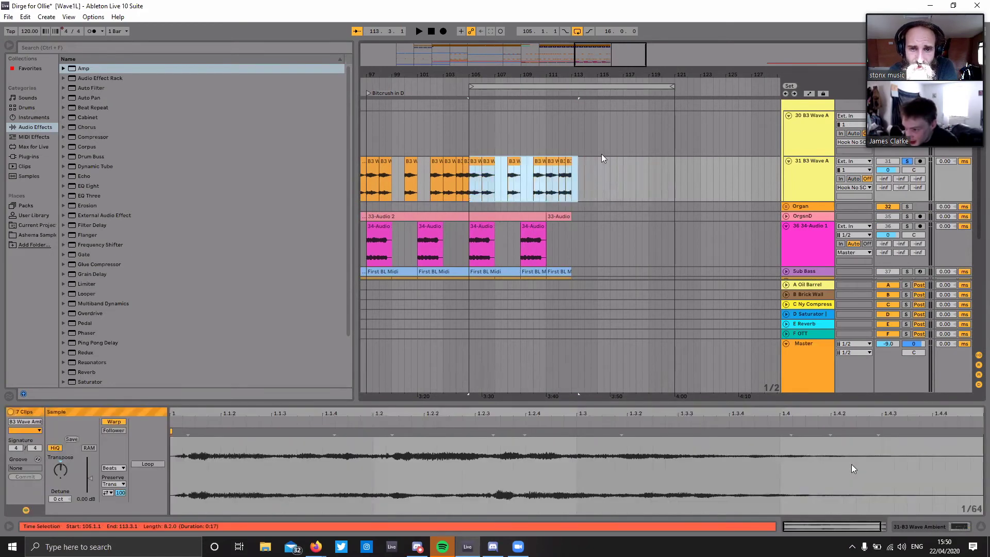
Step: Play the soloed B3 Wave Ambient melody through its last clip and stop playback
click(603, 151)
click(557, 92)
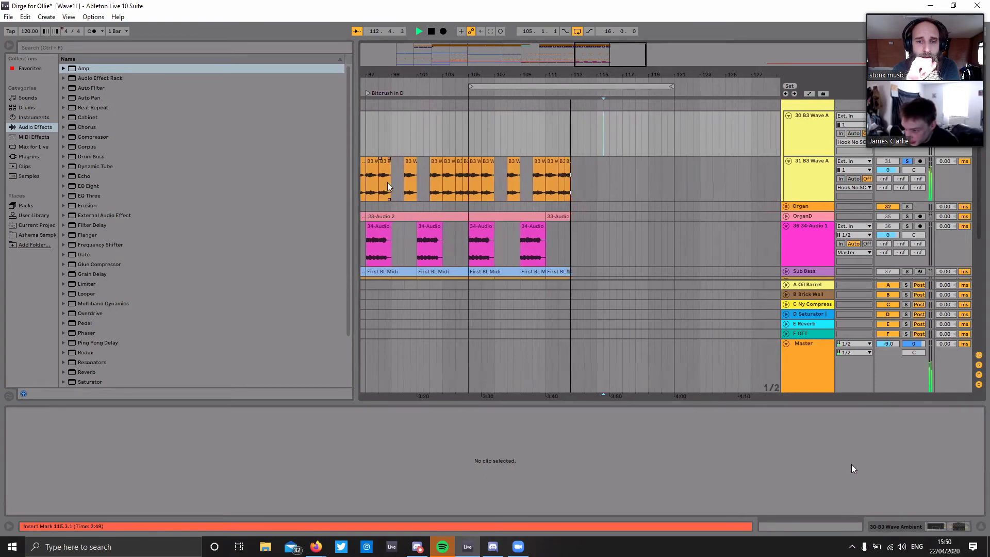
key(space)
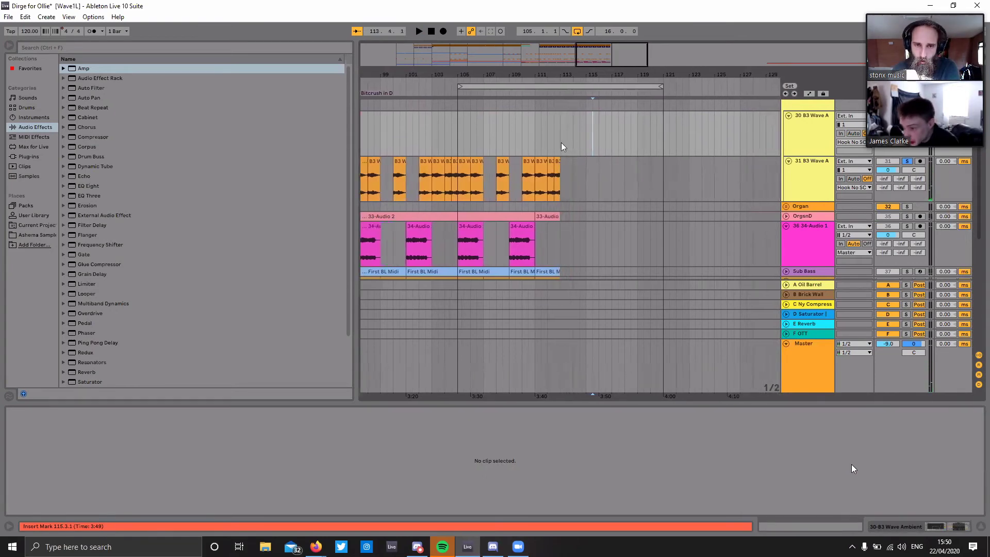
Step: Copy a one-bar B3 Wave Ambient clip from near bar 105 to bar 113 on track 31 and play it
click(468, 173)
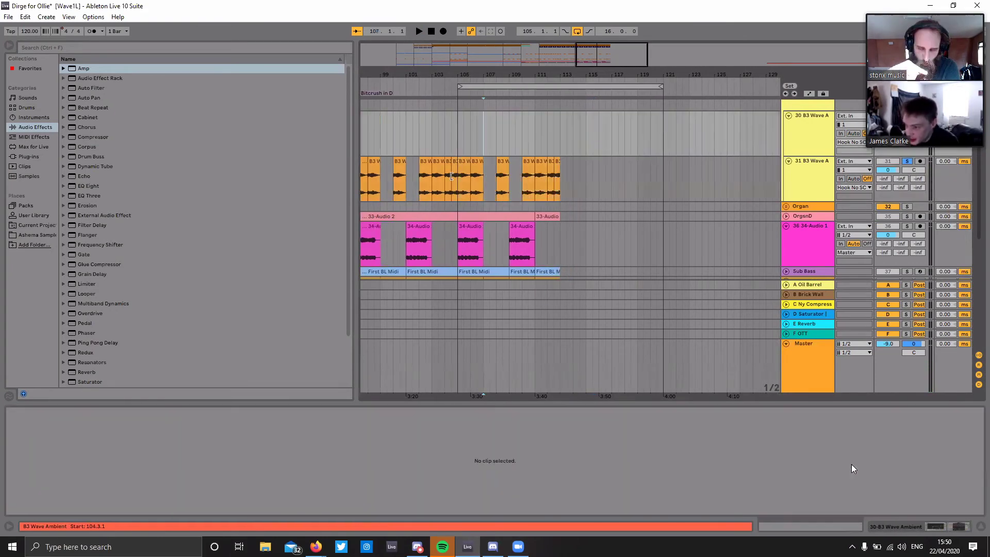
click(465, 167)
mouse_move(465, 167)
mouse_down()
mouse_move(462, 178)
mouse_move(588, 176)
mouse_move(556, 184)
mouse_up()
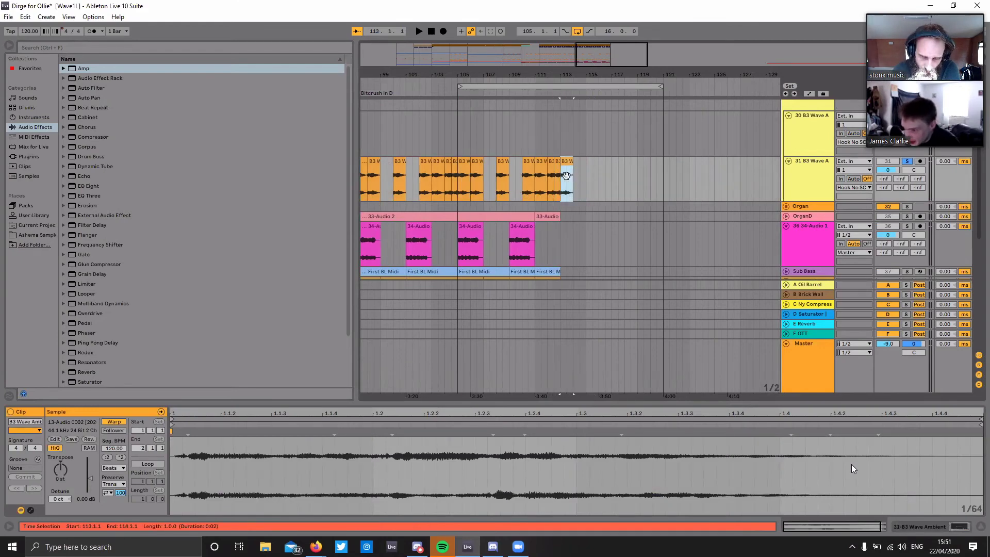
click(553, 96)
click(578, 191)
key(space)
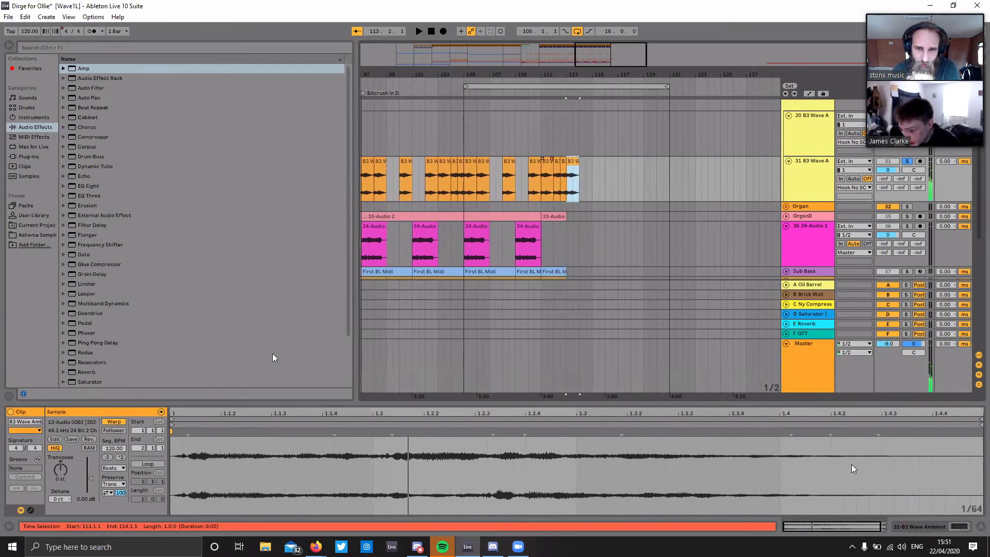
Step: Audition the copied clip at bar 113 at different transpositions and set its Transpose to -5 st
key(space)
drag(62, 467, 62, 475)
key(space)
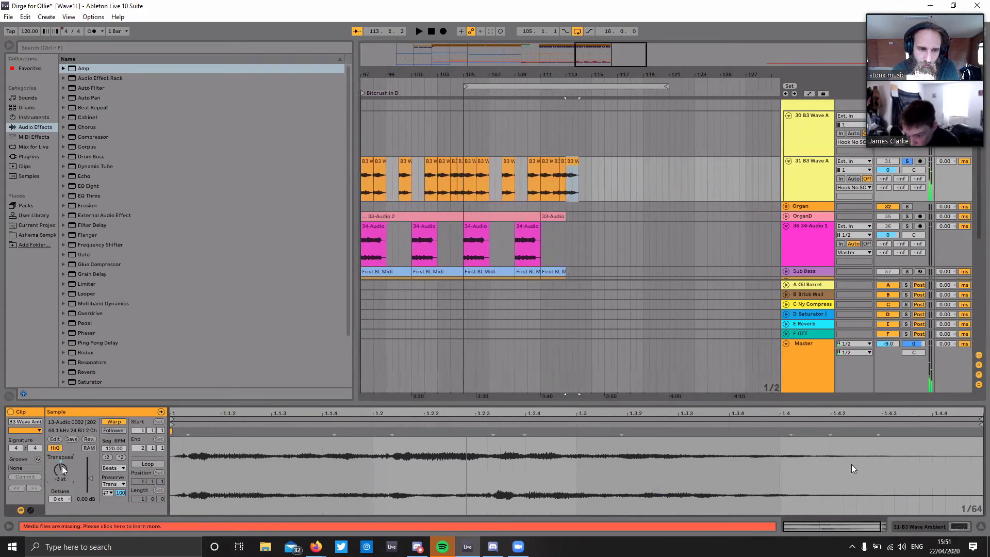
key(Up)
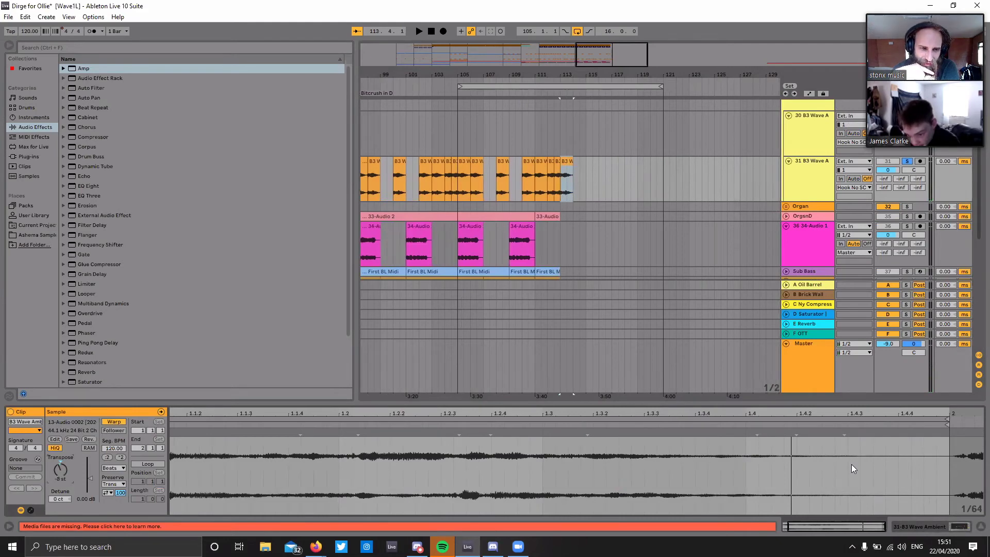
key(space)
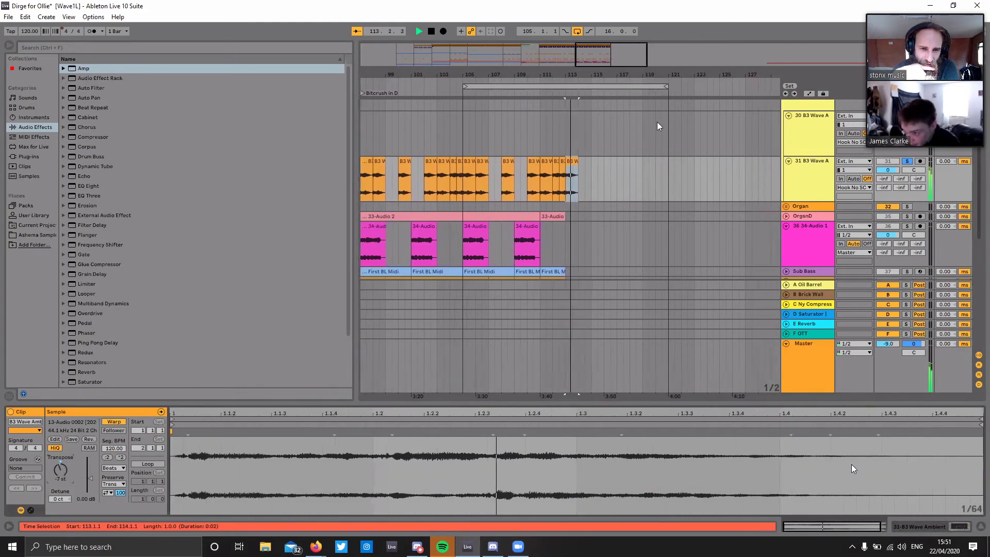
click(537, 92)
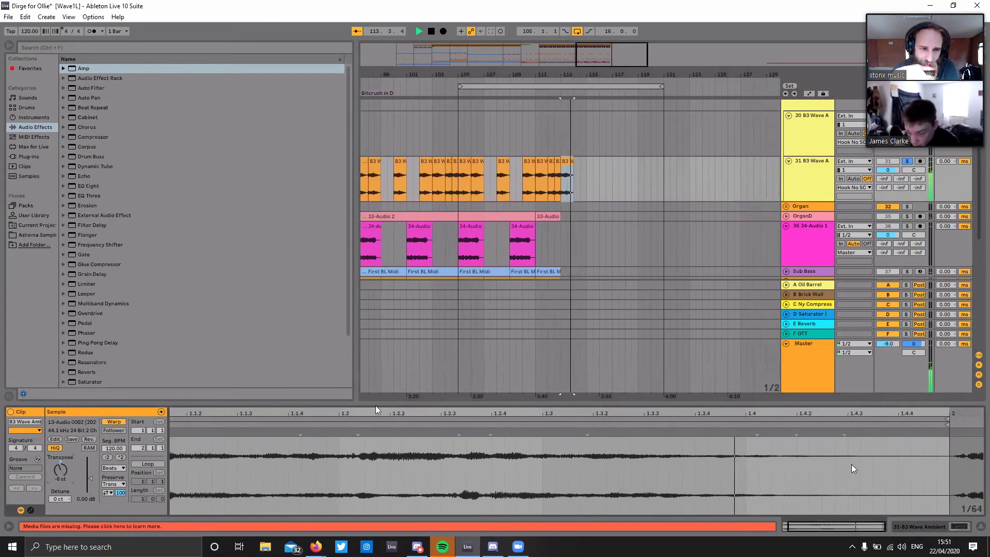
key(space)
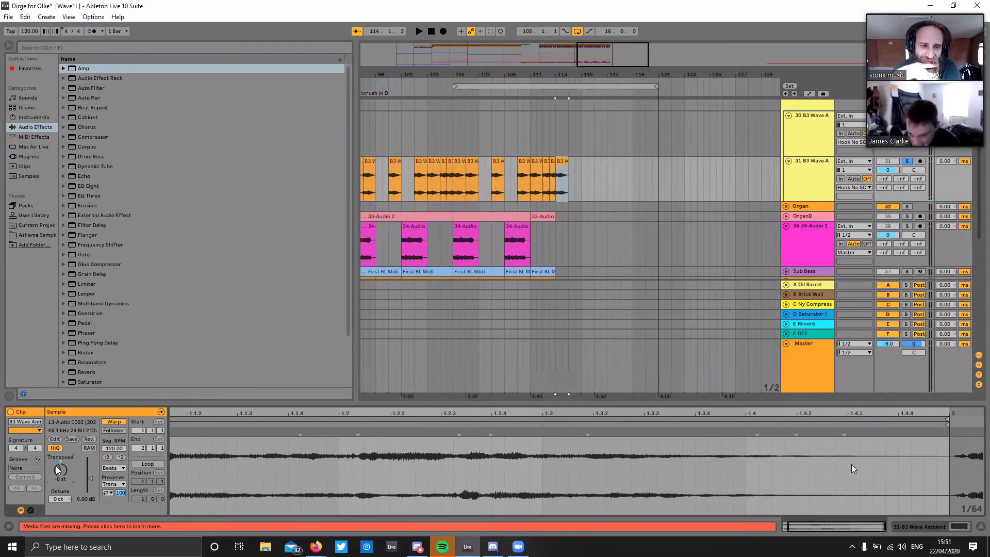
key(space)
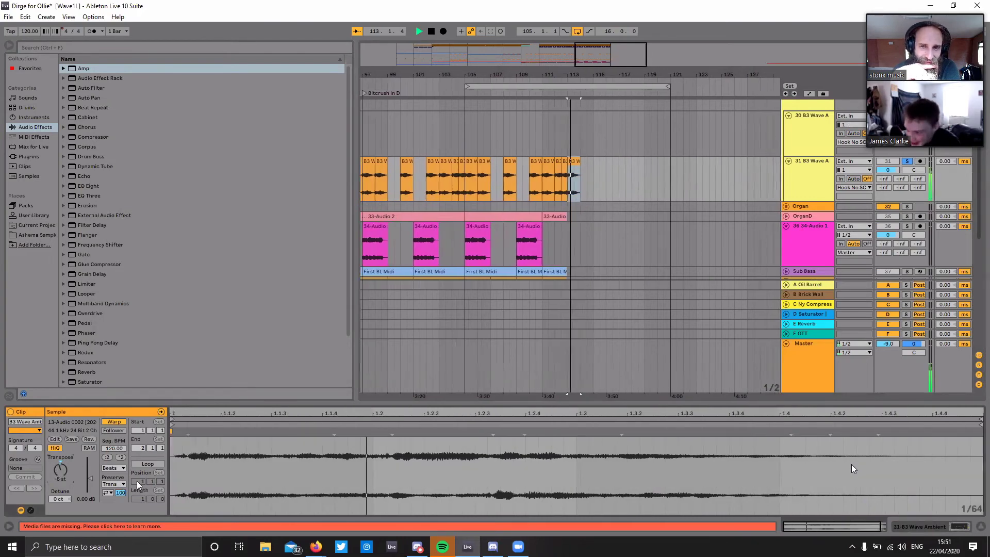
click(529, 181)
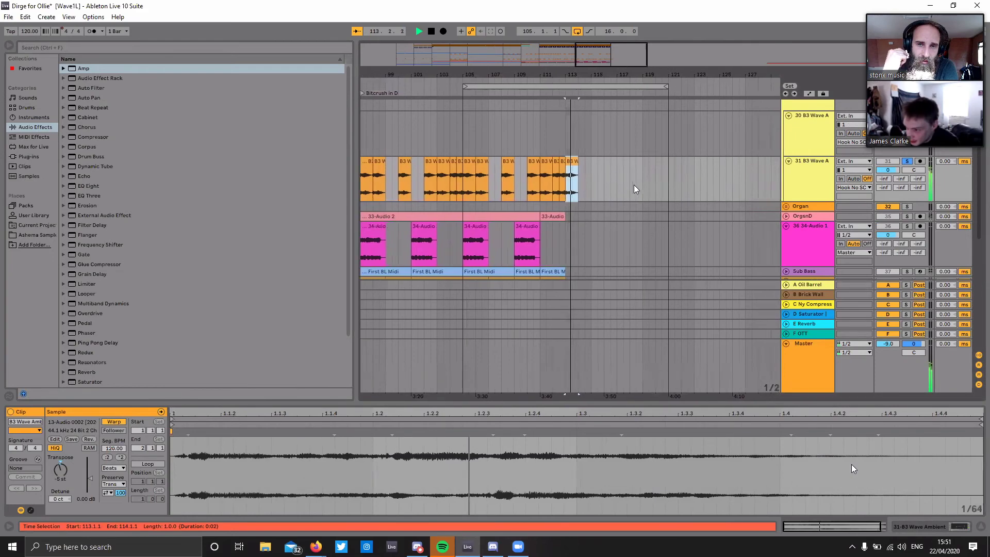
Step: Stop playback, open the device chain of the 31 B3 Wave Ambient track and add Echo after EQ Eight
click(794, 175)
key(space)
key(ctrl+z)
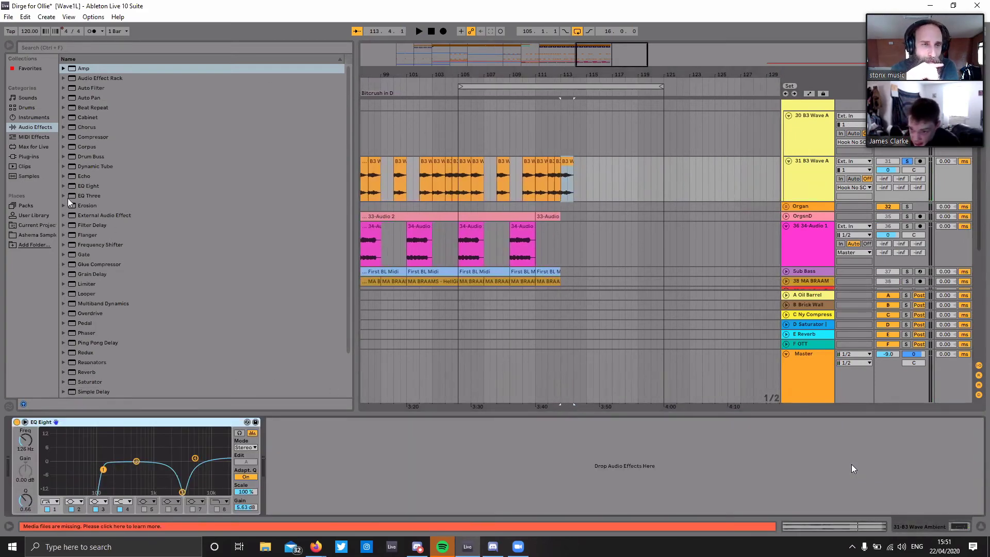
drag(85, 176, 347, 477)
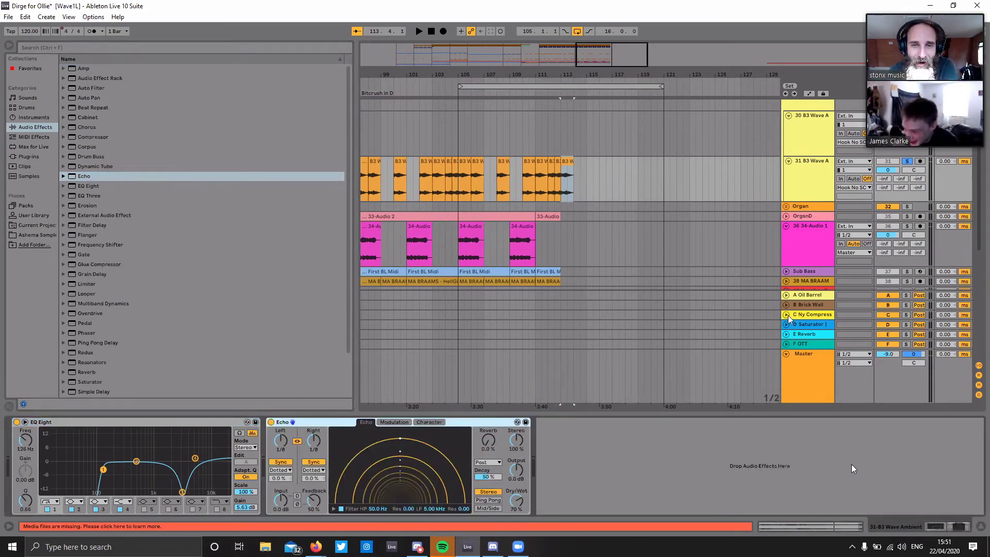
Step: Show Echo's Dry/Wet automation on track 31 and draw a ramp from 0% at bar 113 to 100% at bar 114
click(810, 94)
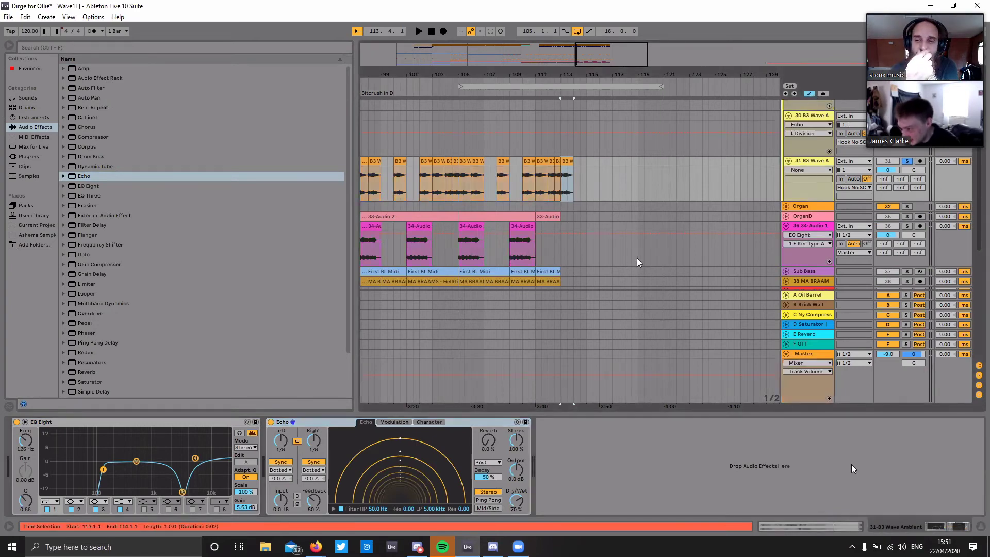
click(810, 95)
right_click(515, 503)
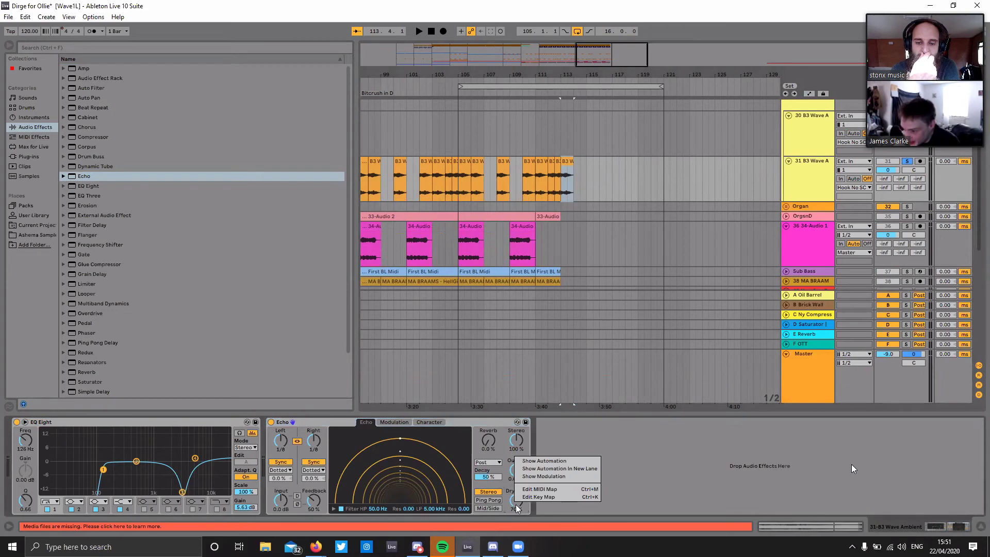
click(555, 460)
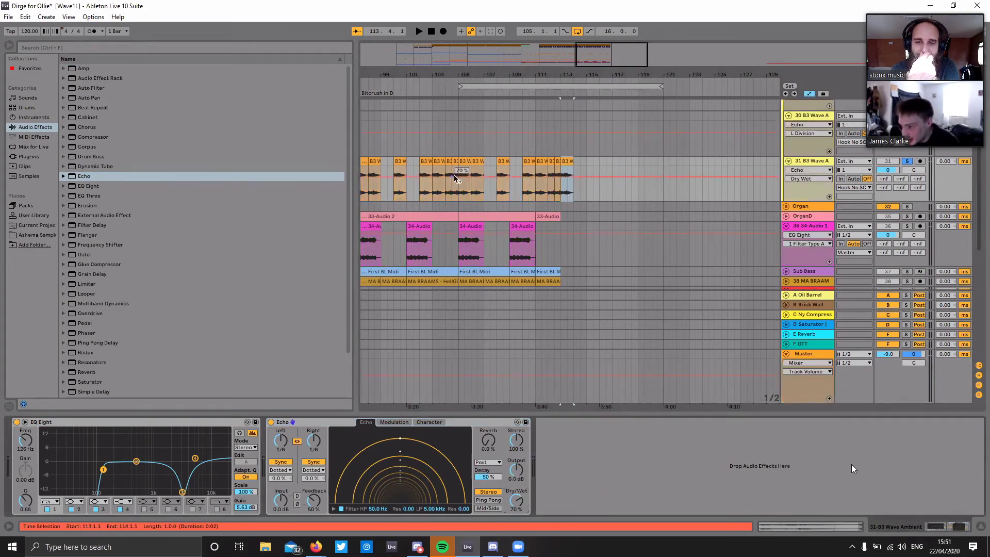
mouse_move(562, 182)
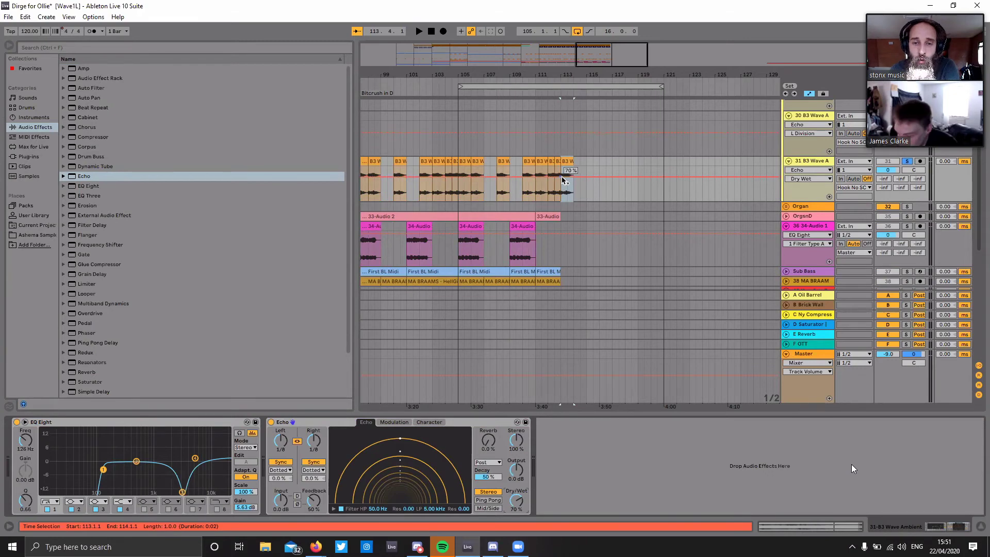
click(561, 178)
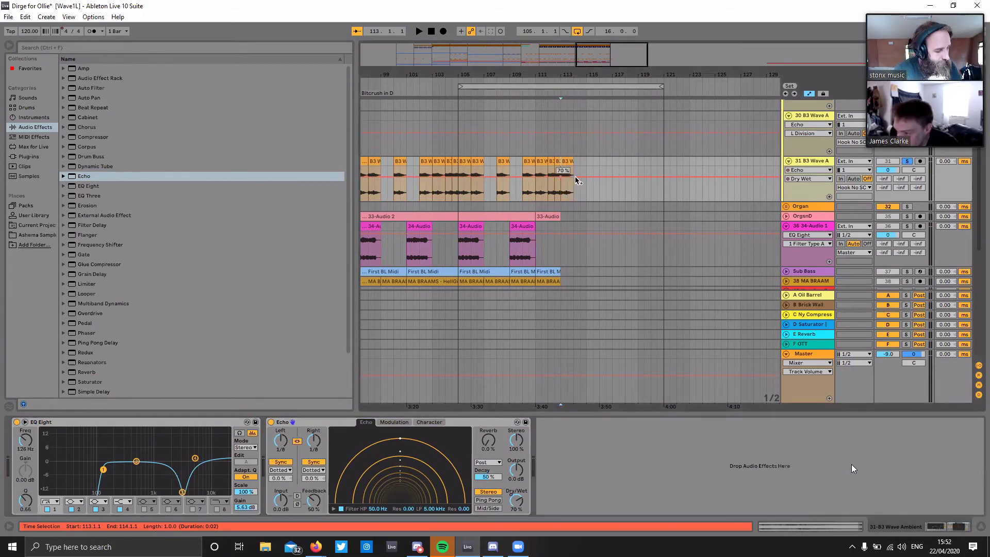
drag(533, 176, 534, 199)
click(574, 177)
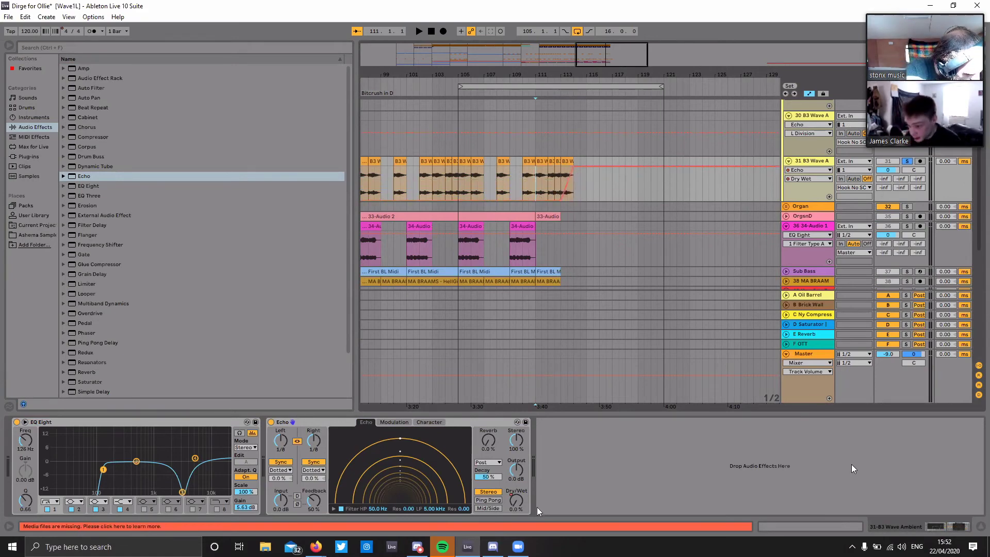
Step: Set Echo's Feedback to 74%, unsolo track 31, and play the ending with the full mix
drag(315, 502, 316, 503)
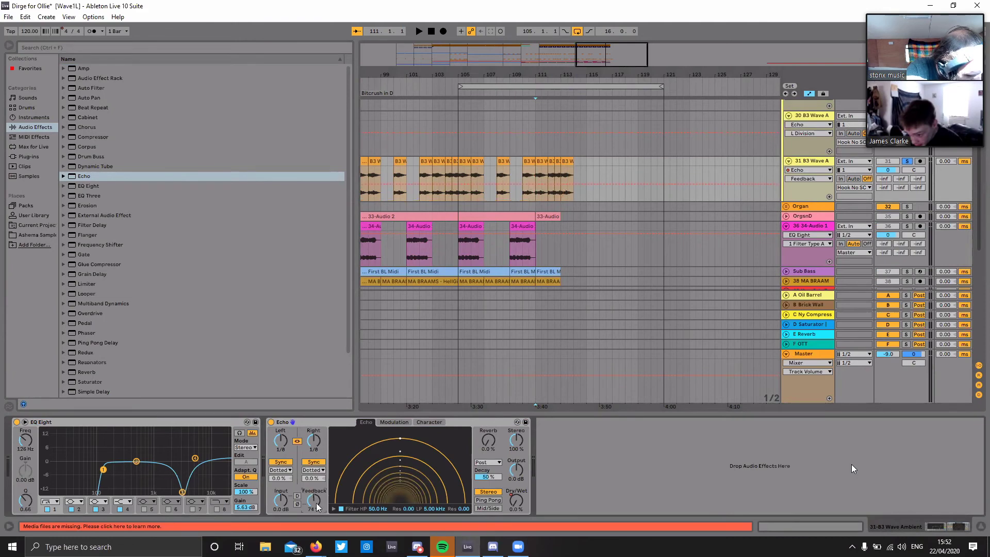
click(511, 98)
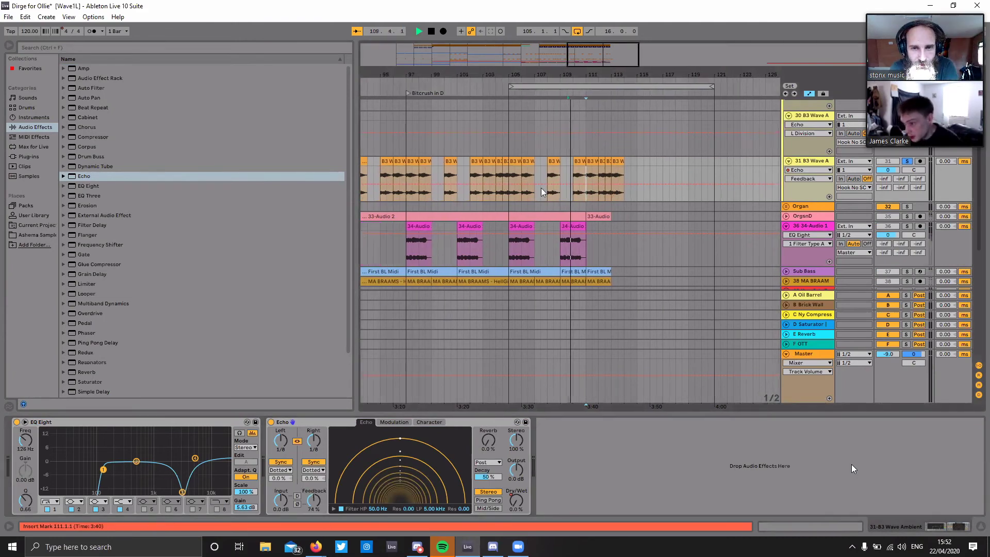
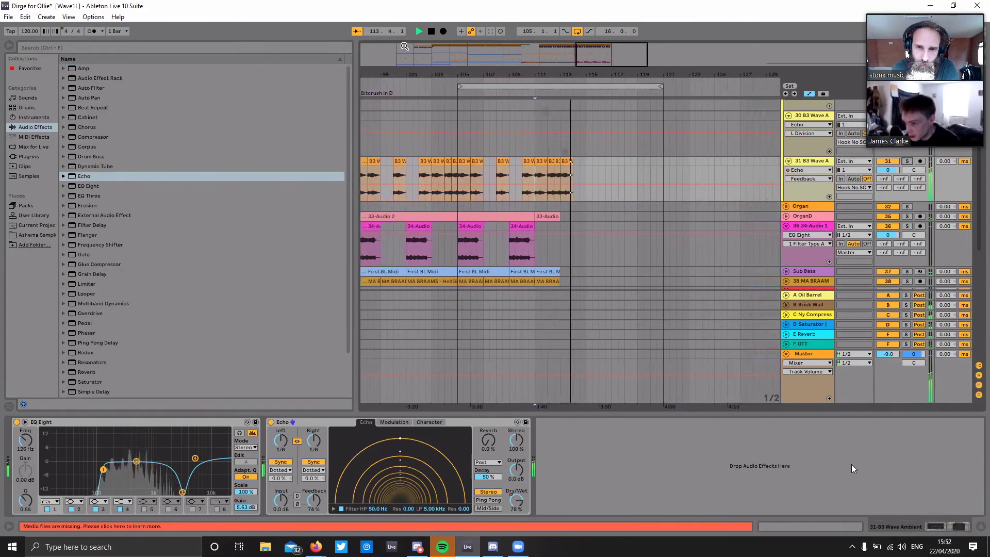
key(space)
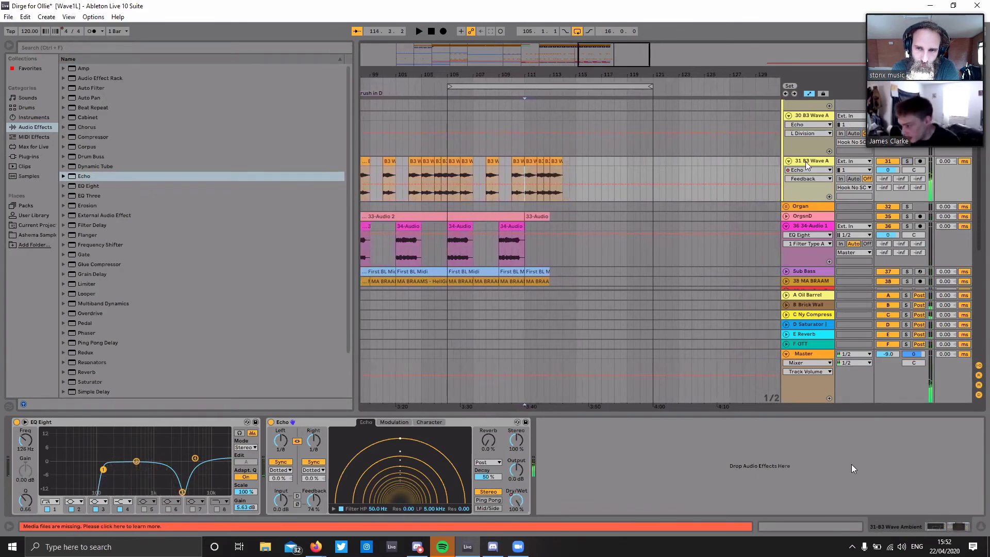
Step: Unfold the SC group, hide the automation, and set the last 21 B3 Wave Ambient clip's Transpose to -1 st
scroll(605, 239, up, 3)
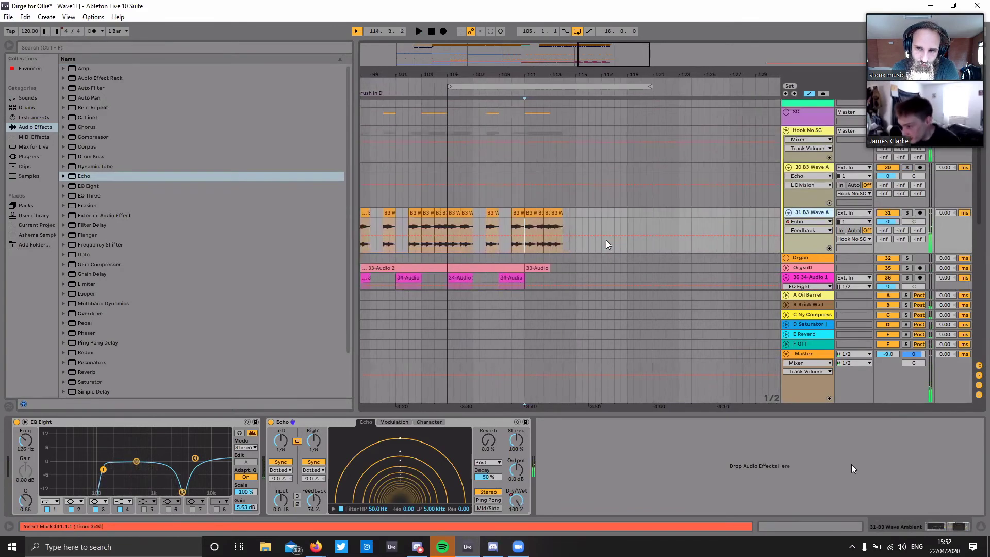
click(786, 122)
scroll(621, 219, down, 8)
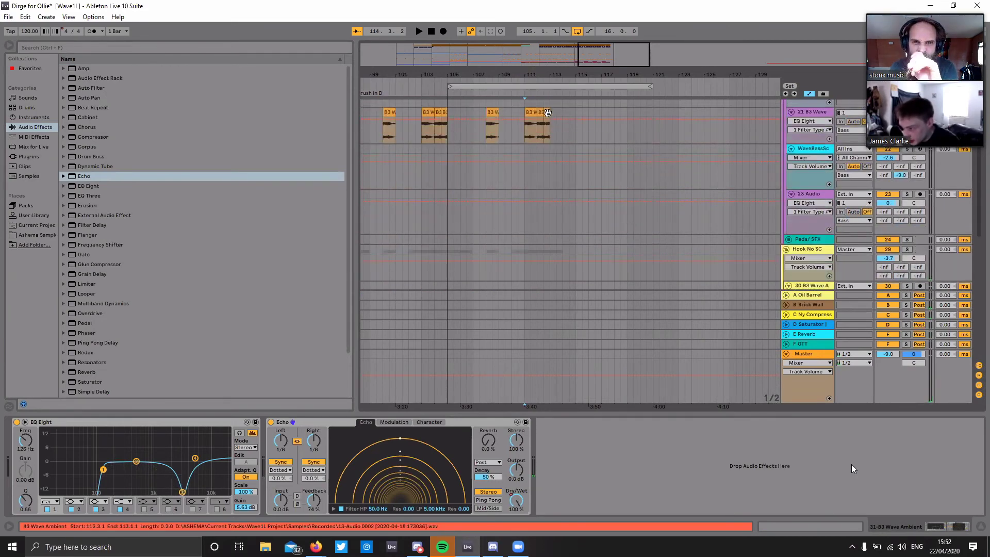
click(548, 113)
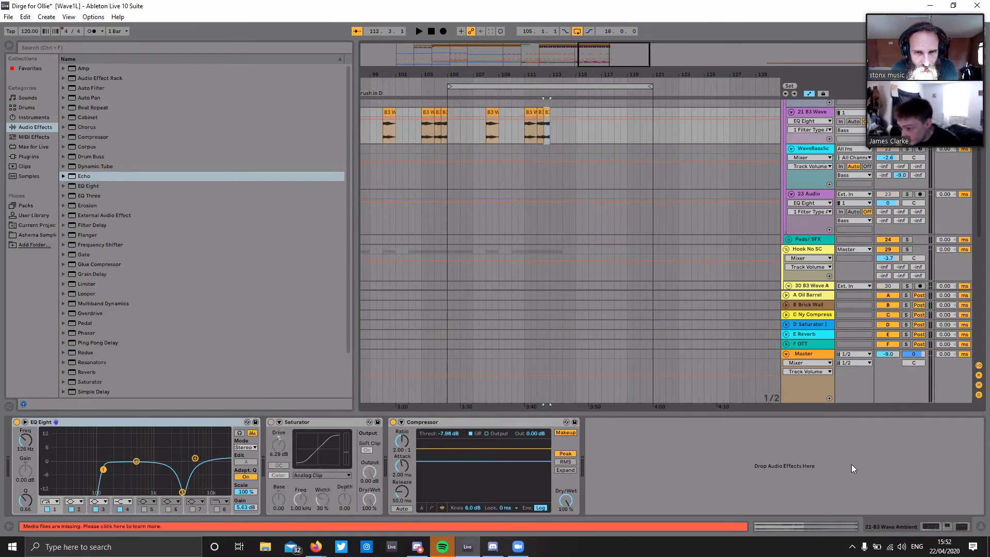
click(808, 95)
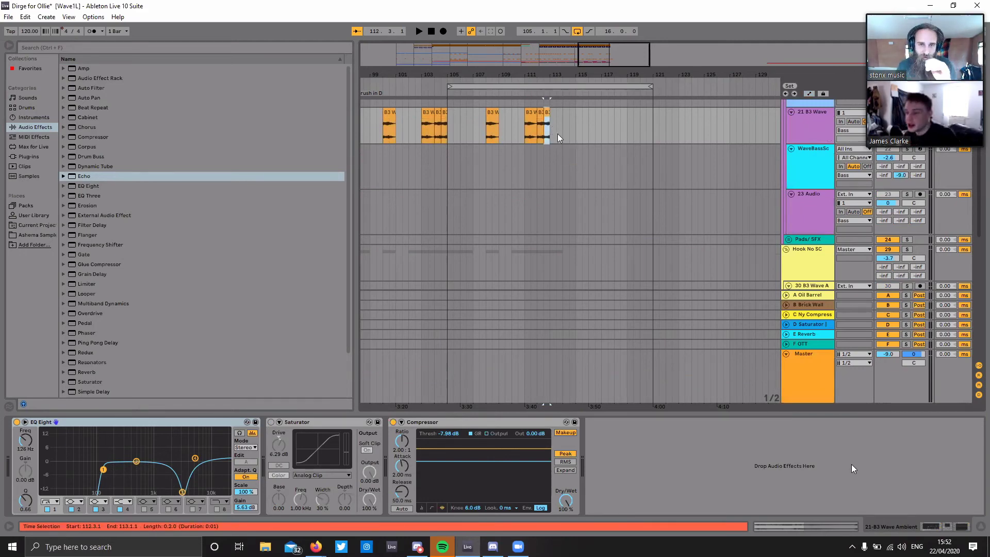
click(546, 121)
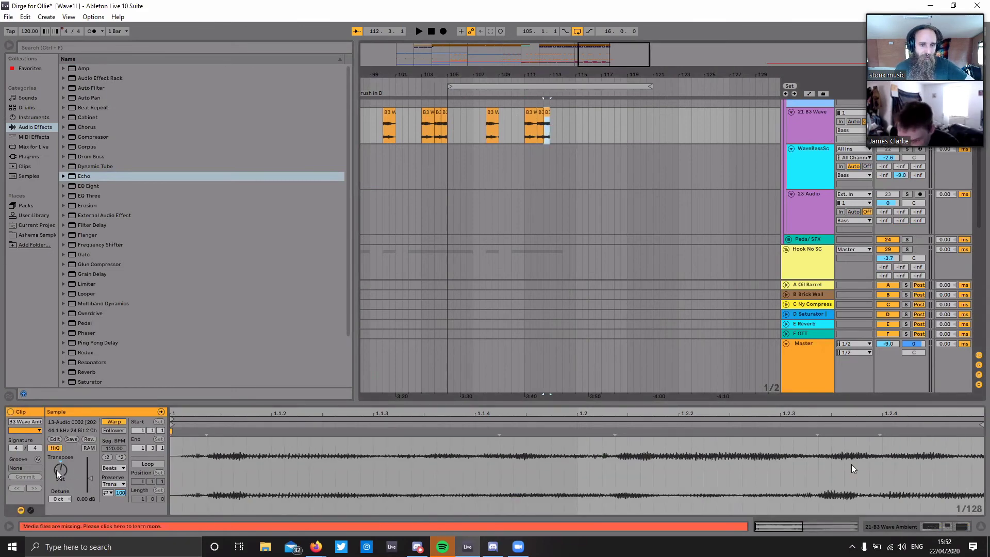
drag(56, 470, 56, 464)
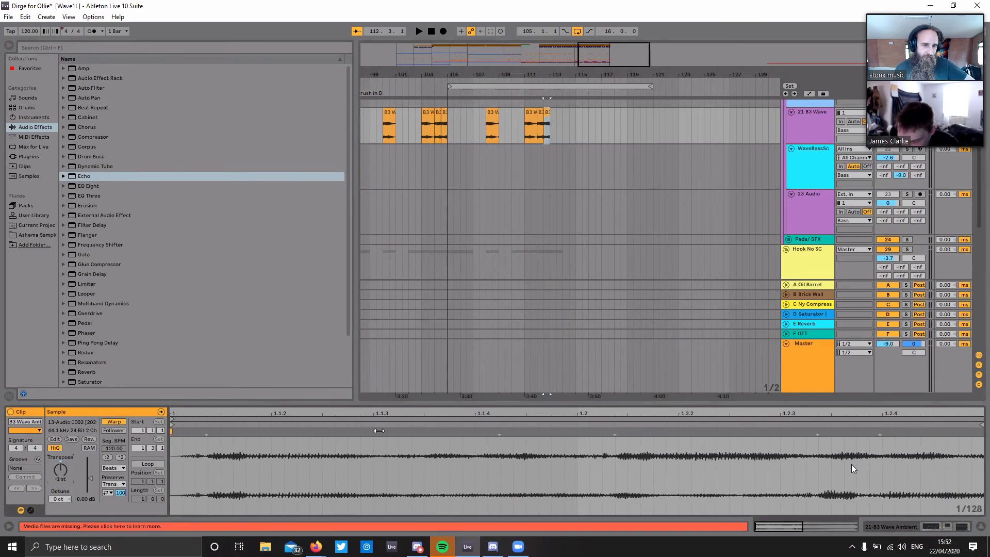
Step: Copy the 21 B3 Wave Ambient clip at bar 108 to bar 113, set its Transpose to -5 st, and play it
click(489, 130)
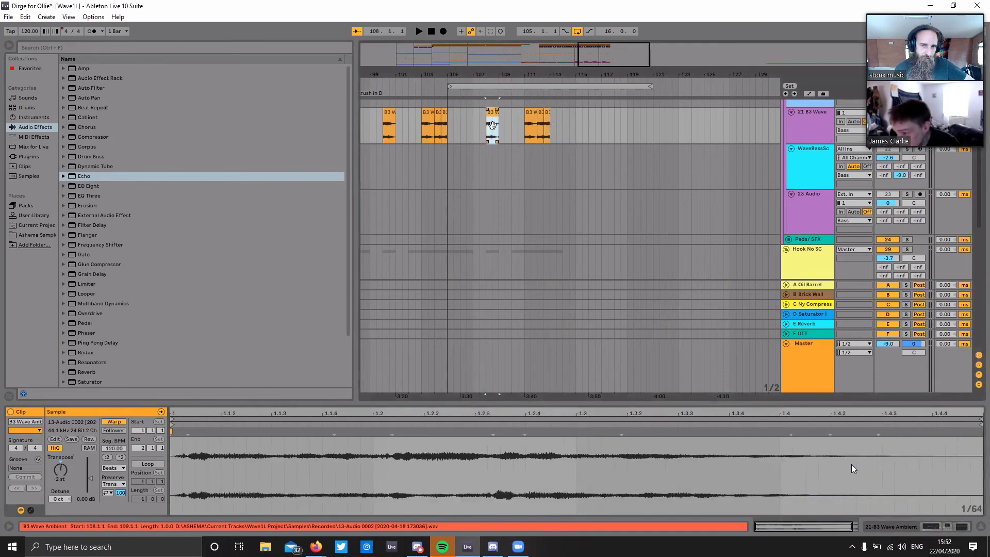
drag(490, 129, 557, 127)
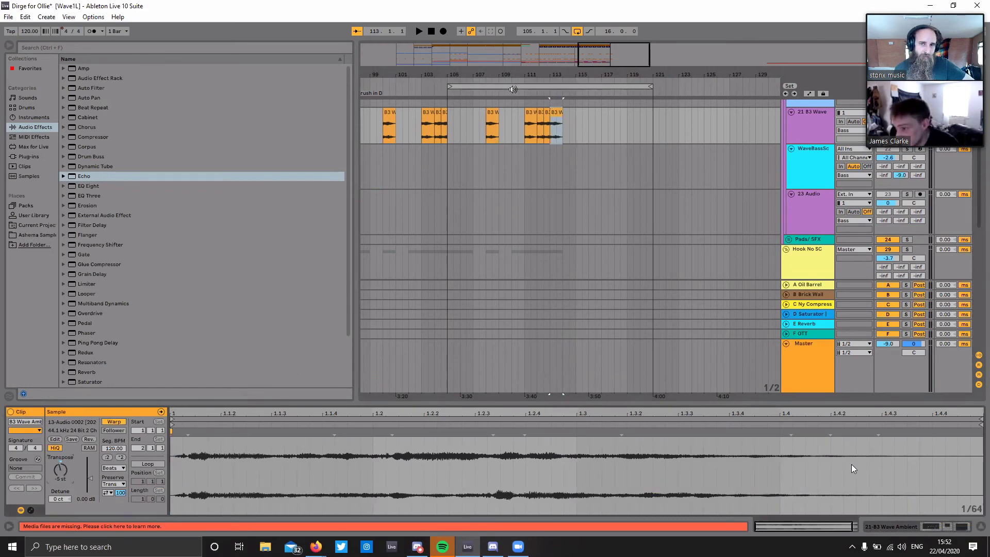
key(space)
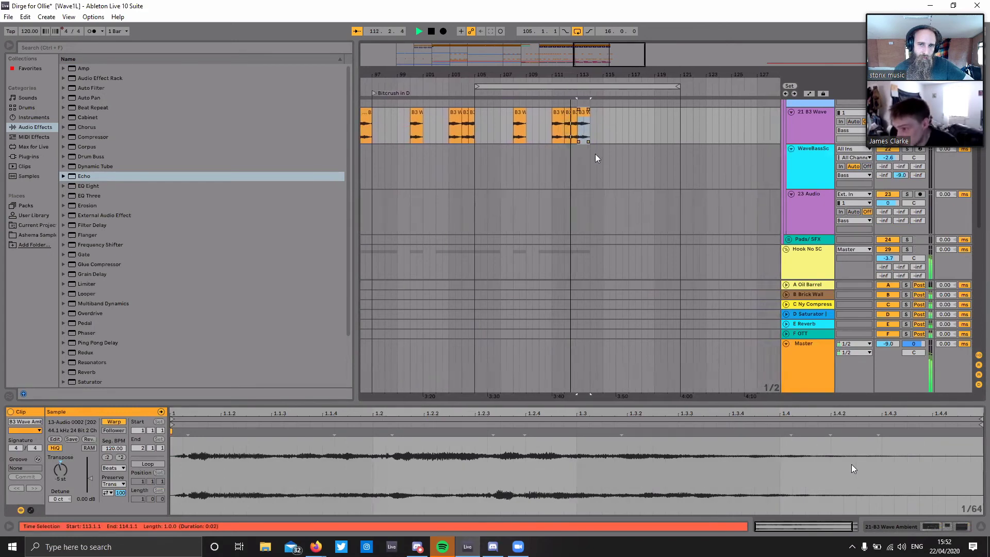
Step: Set the Transpose of the B3 Wave Ambient clip at bar 112.3 to 0 st and play the ending
key(space)
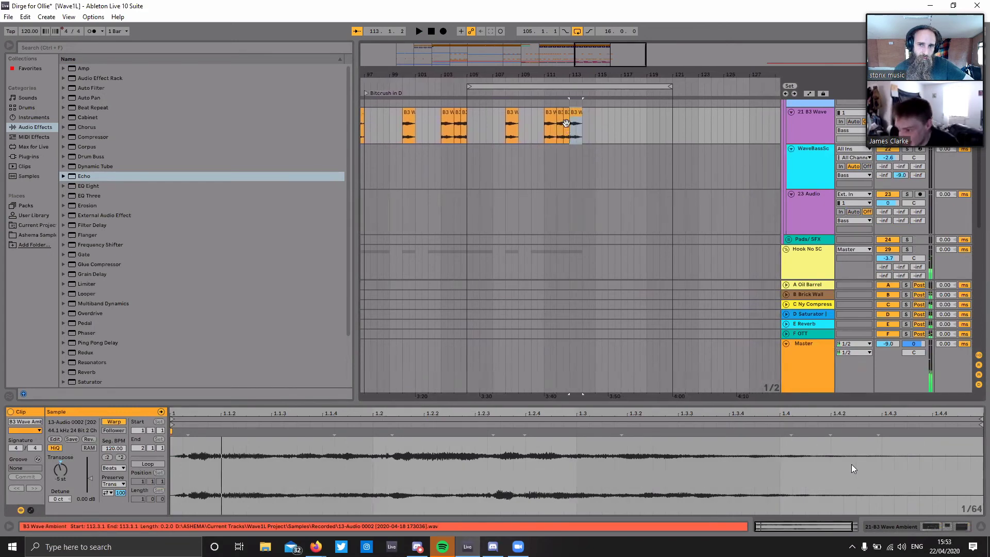
click(567, 123)
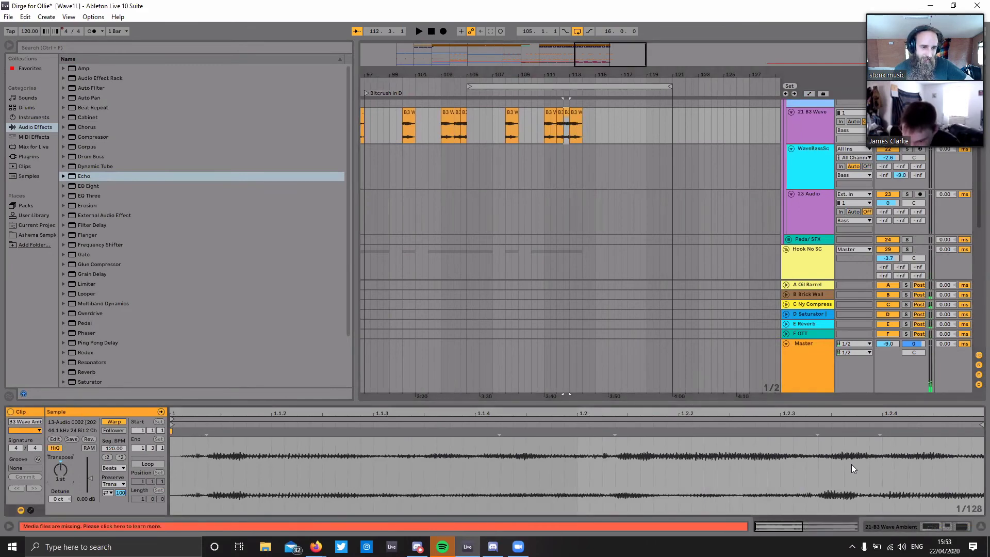
key(space)
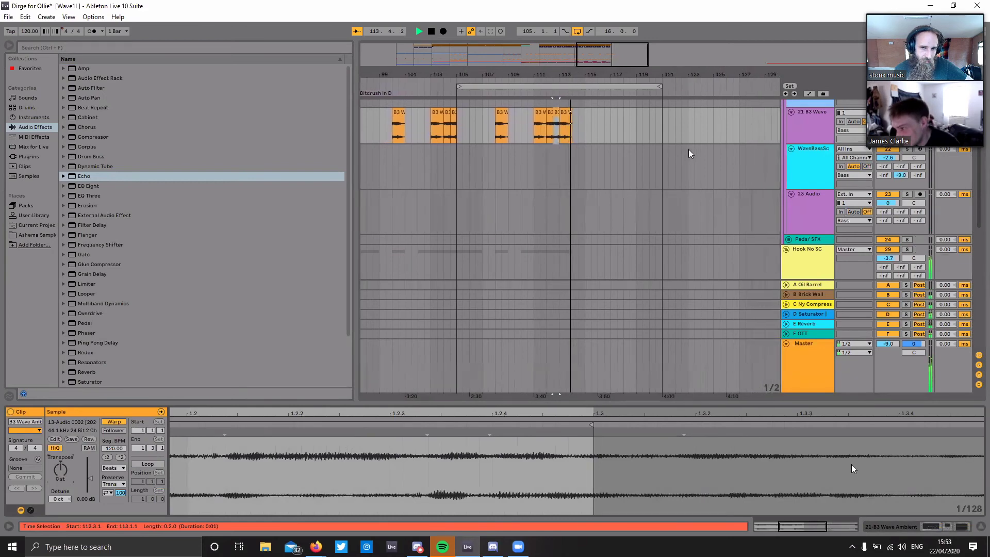
key(space)
Step: Add Echo after the Compressor on the 21 B3 Wave track and show its Dry/Wet automation
click(557, 124)
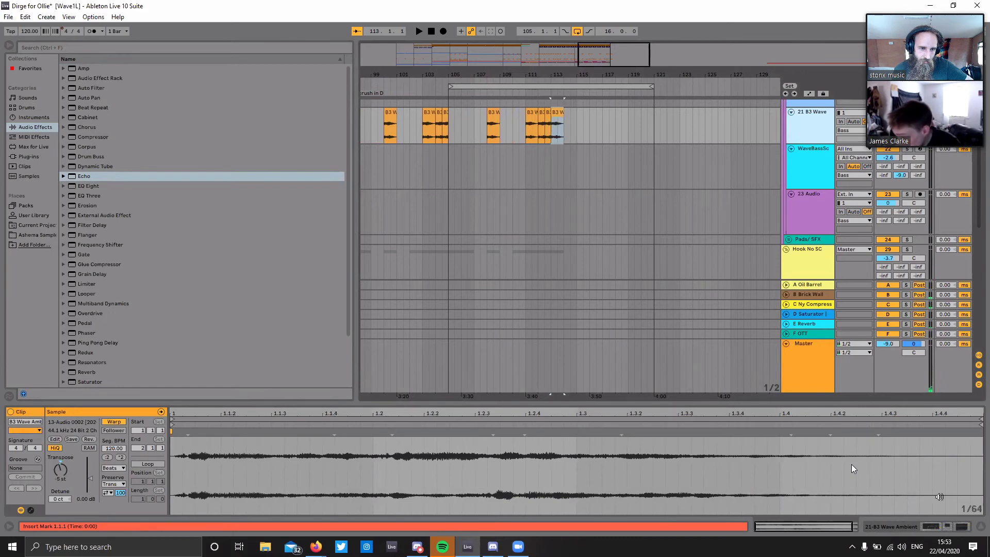
click(958, 526)
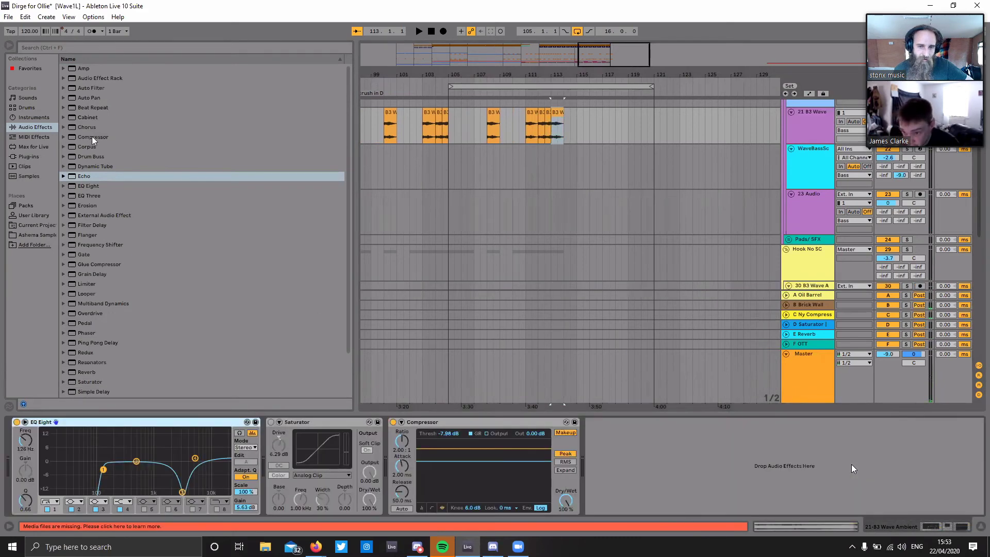
drag(81, 177, 622, 474)
drag(854, 469, 853, 469)
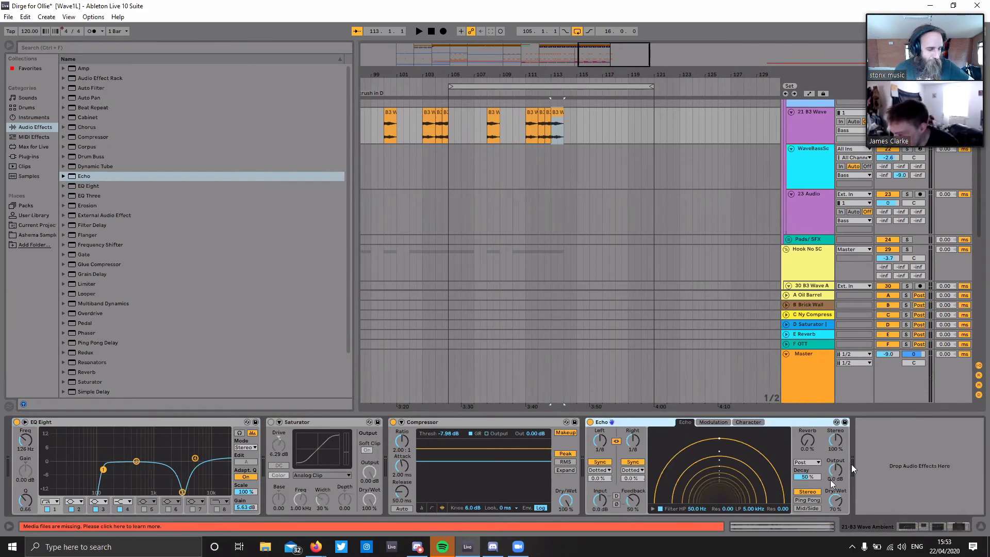
click(799, 126)
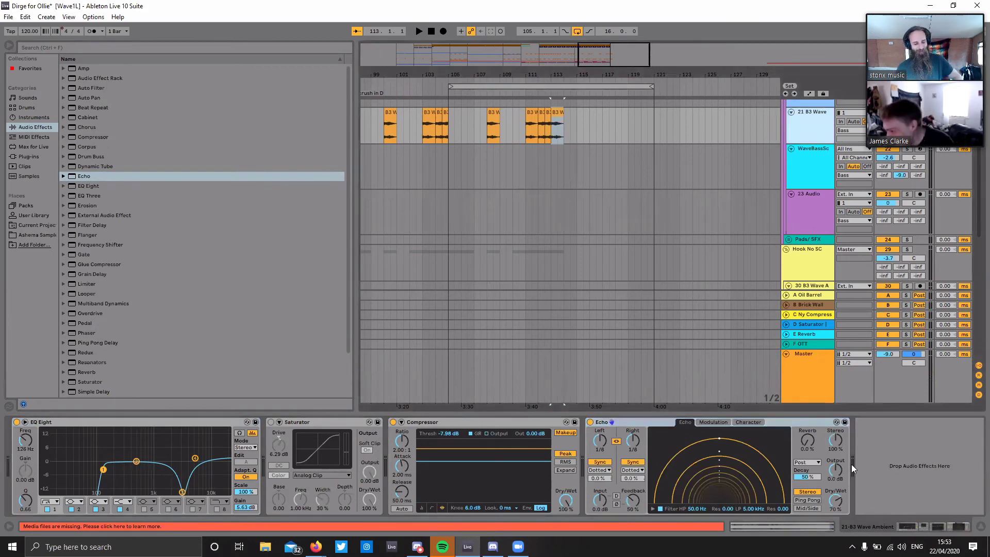
right_click(828, 507)
click(861, 470)
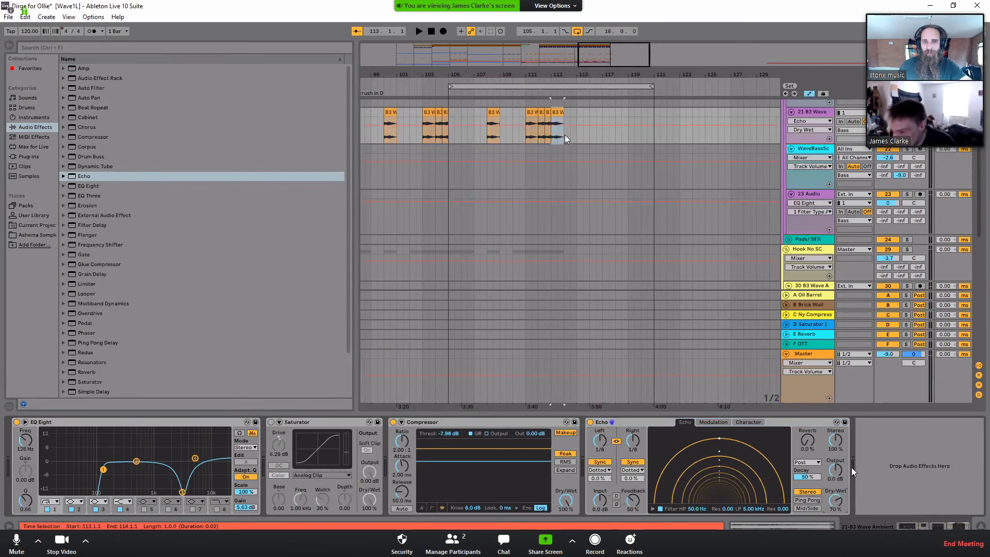
Step: Draw an Echo Dry/Wet ramp from 0% at bar 113 to 100% at bar 114, and play it from bar 113
click(552, 126)
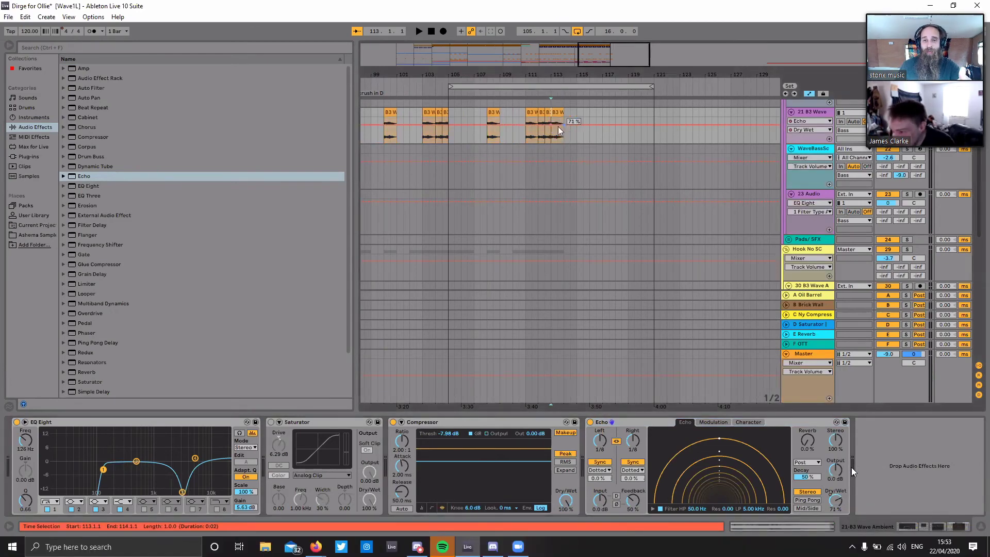
drag(553, 126, 575, 128)
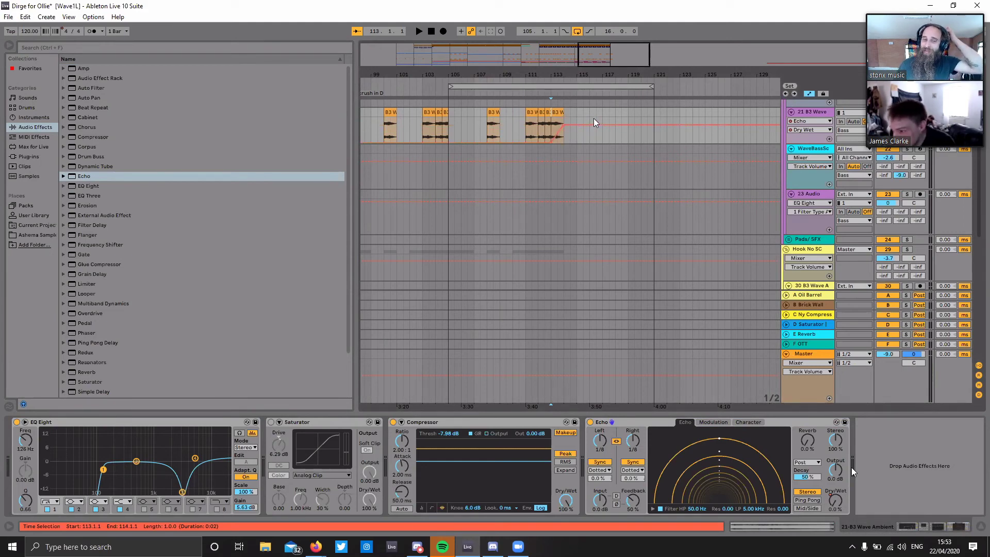
drag(592, 122, 592, 115)
click(549, 170)
key(space)
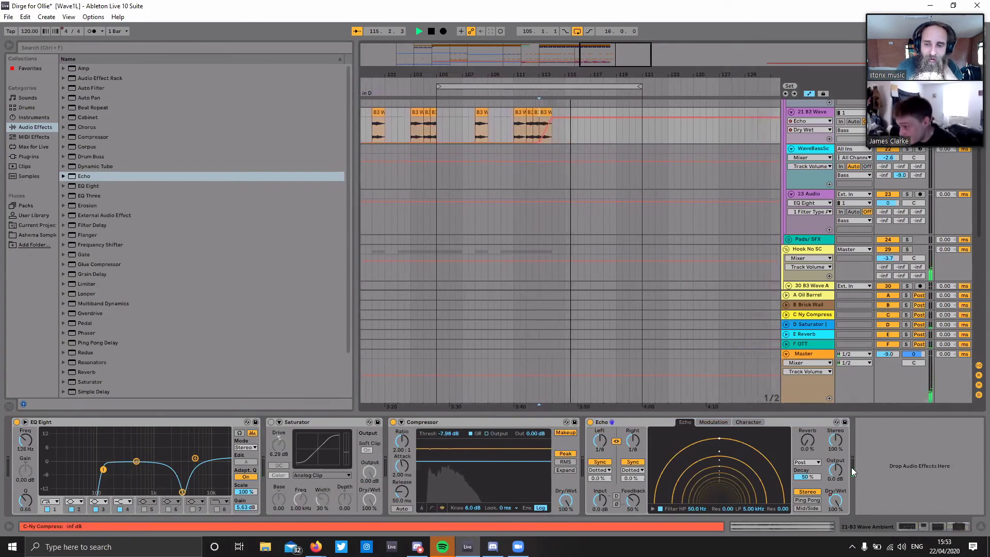
scroll(472, 109, up, 3)
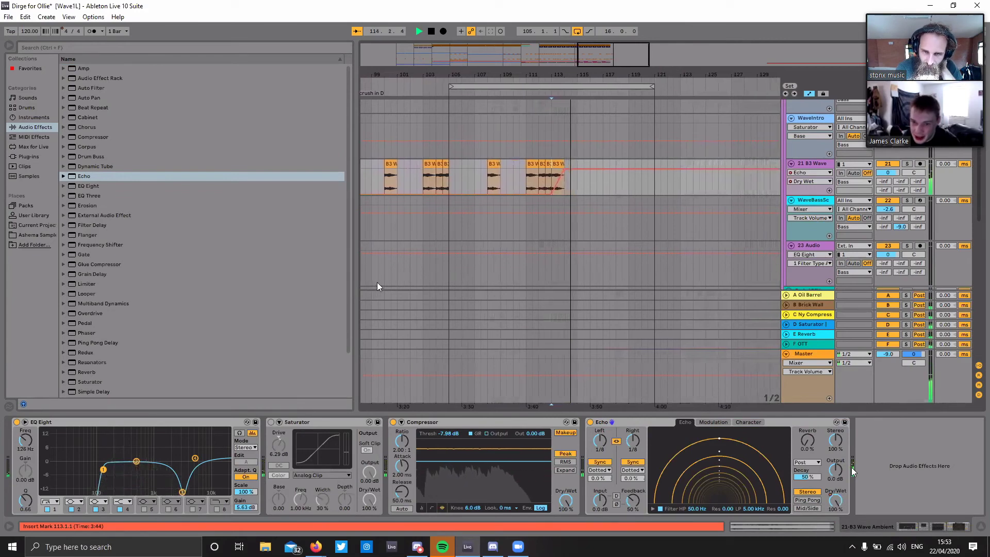
key(space)
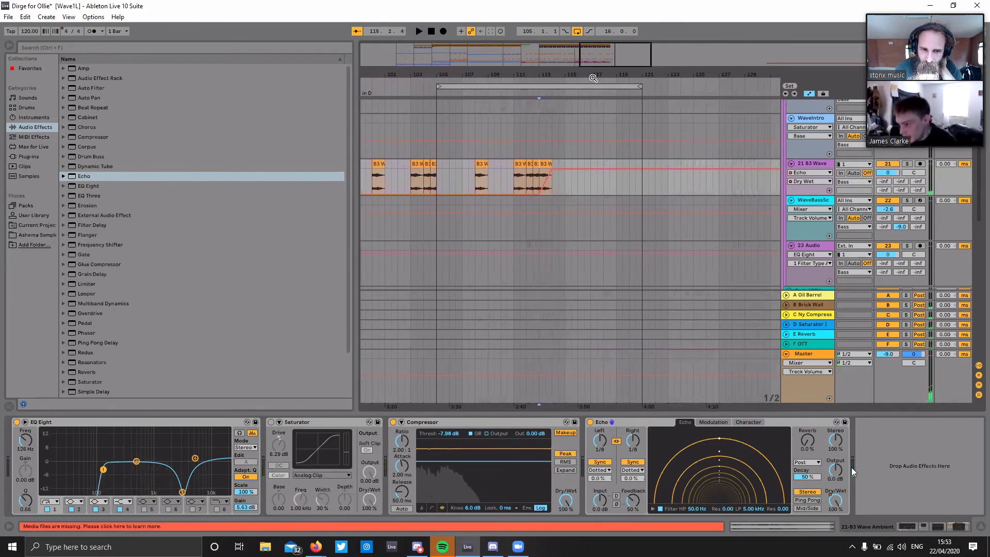
Step: Extend the loop back to bar 17 for a length of 104 bars, play through the arrangement, and stop at the song start
scroll(474, 140, down, 3)
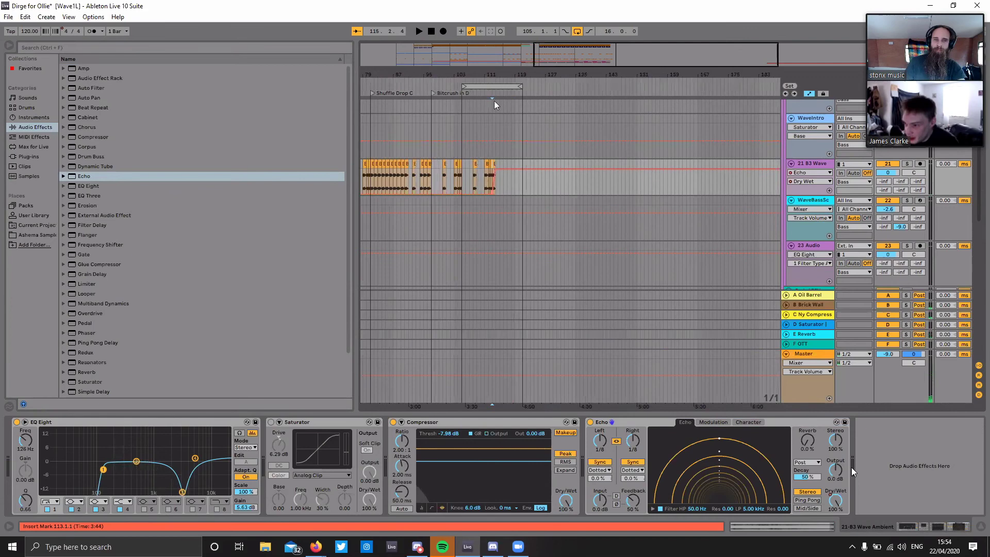
scroll(483, 174, down, 3)
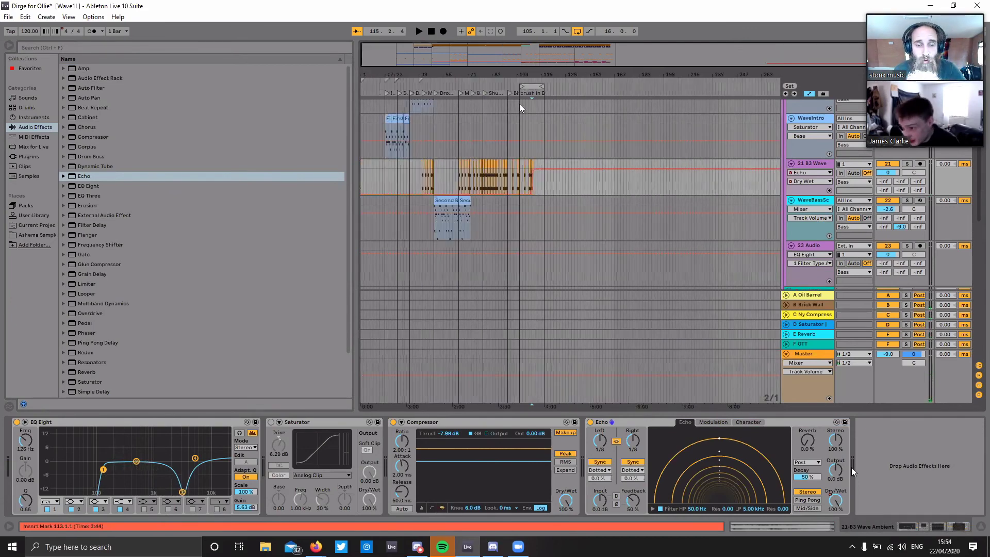
drag(519, 87, 387, 94)
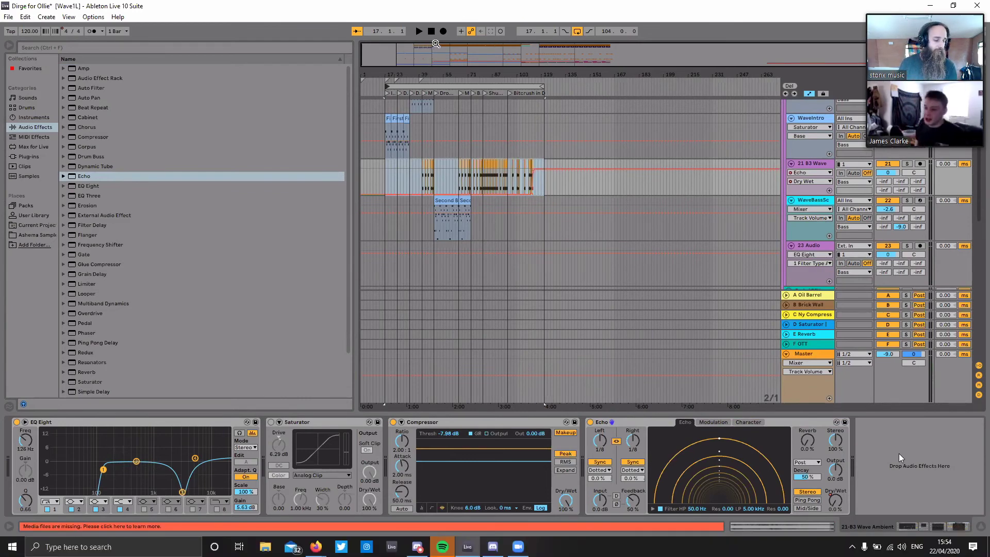
key(space)
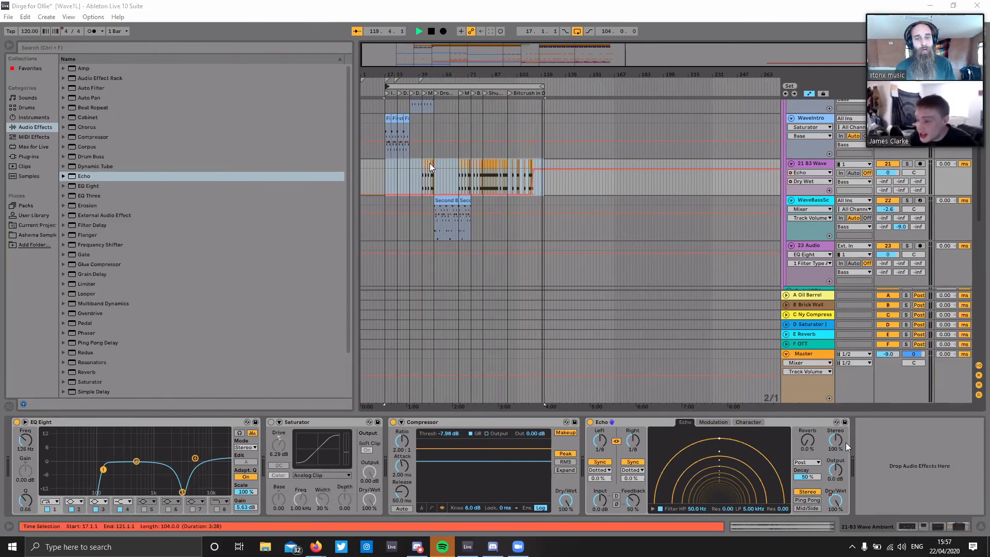
scroll(430, 166, up, 5)
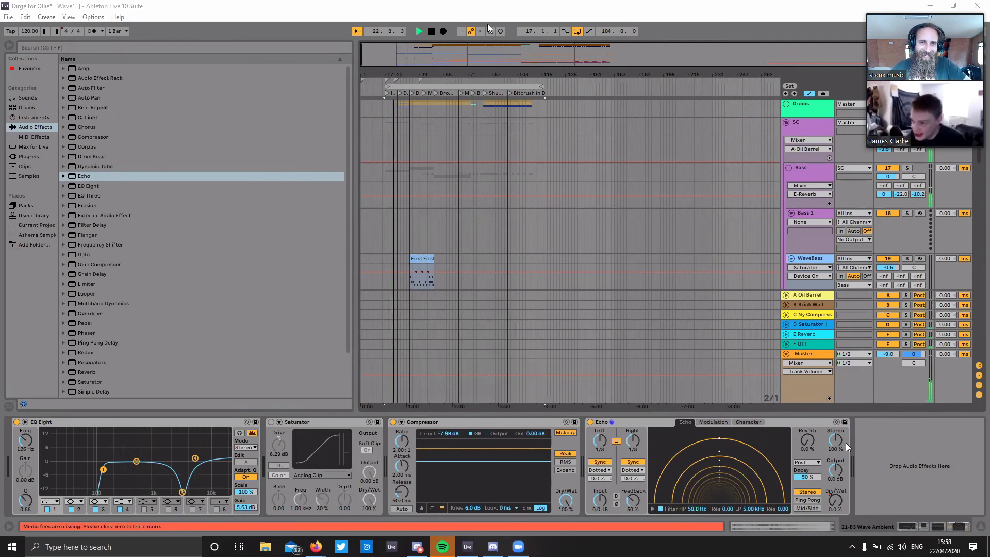
key(space)
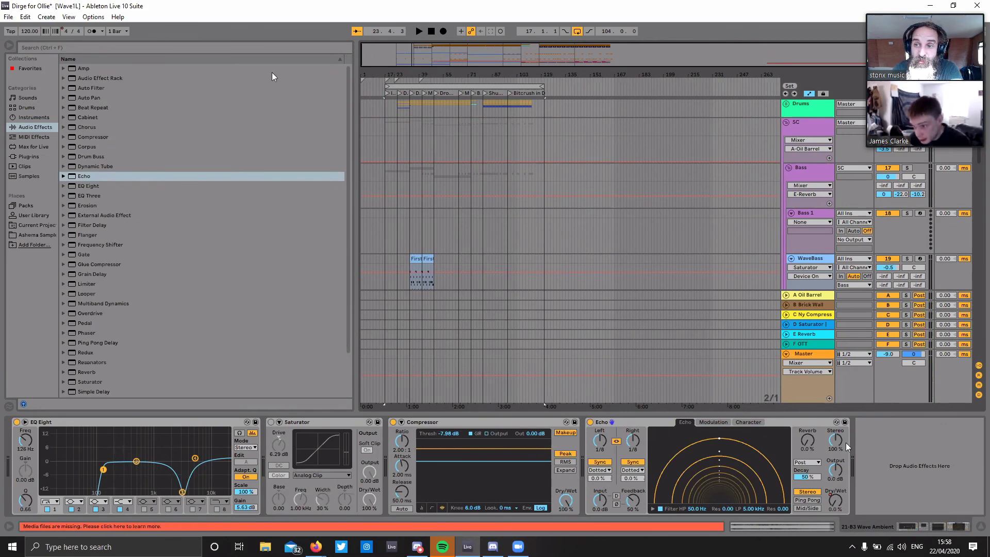
click(430, 31)
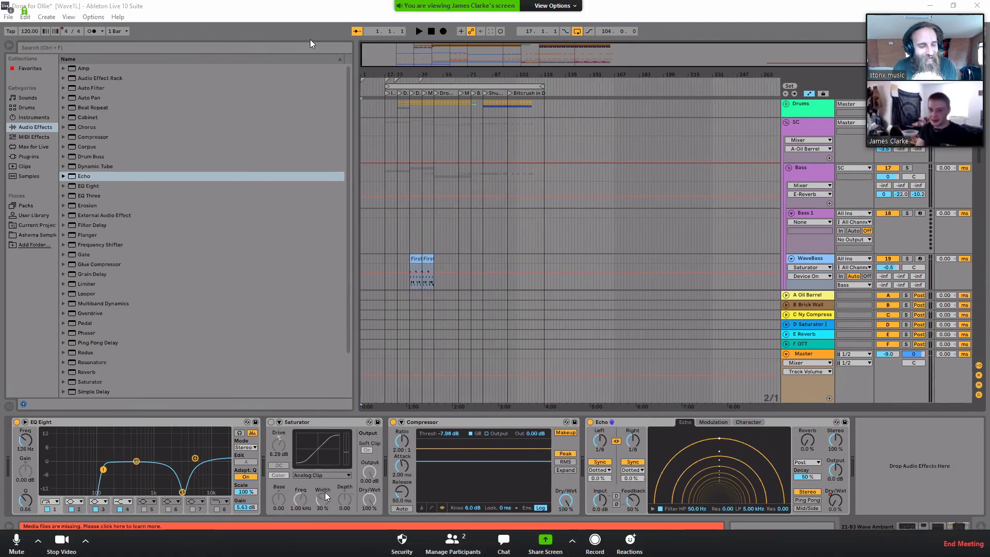
Step: Switch to the OBS window that runs the live stream
key(alt+Tab)
key(alt+Tab)
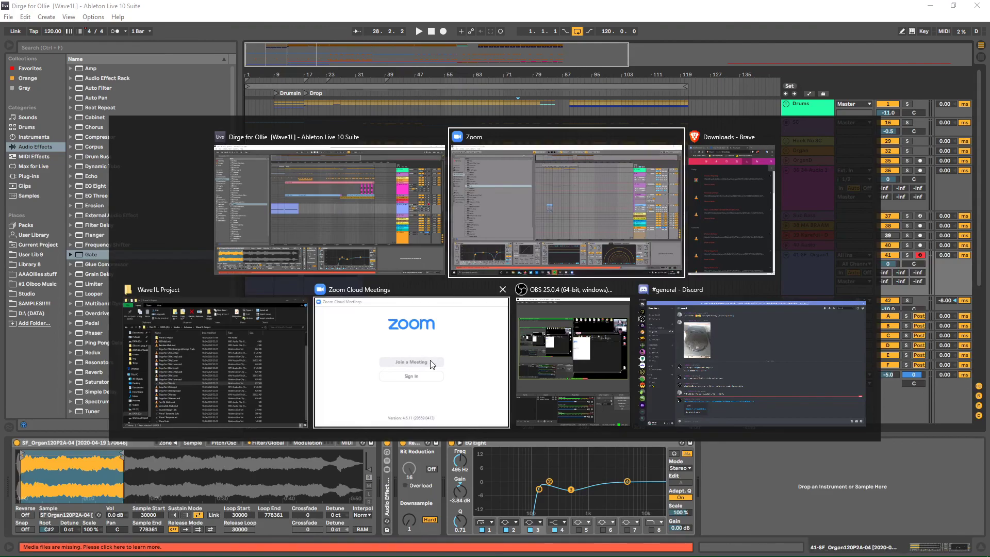
key(alt+Tab)
key(alt+Tab)
key(alt+Tab)
key(alt+Tab)
key(alt+Tab)
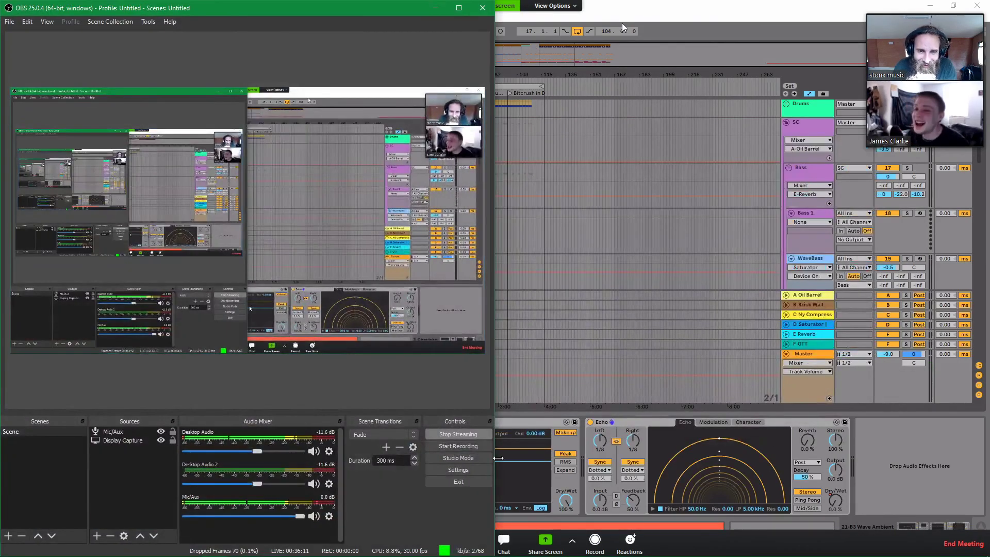